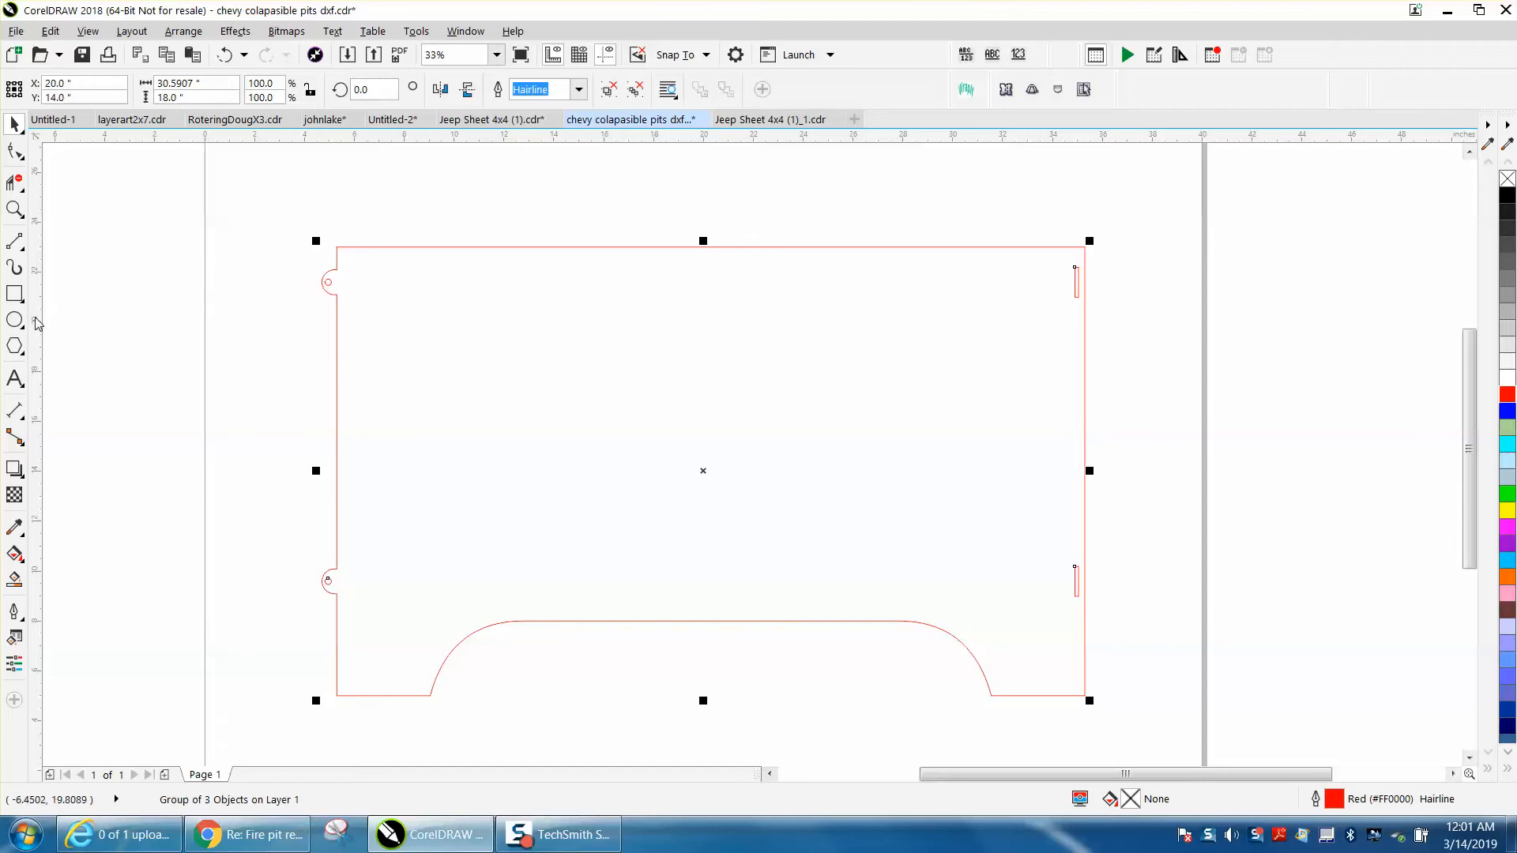
Measure the distance from the upper tab's base to the upper slot with a parallel dimension placed above the panel
left_click(25, 420)
left_click(76, 410)
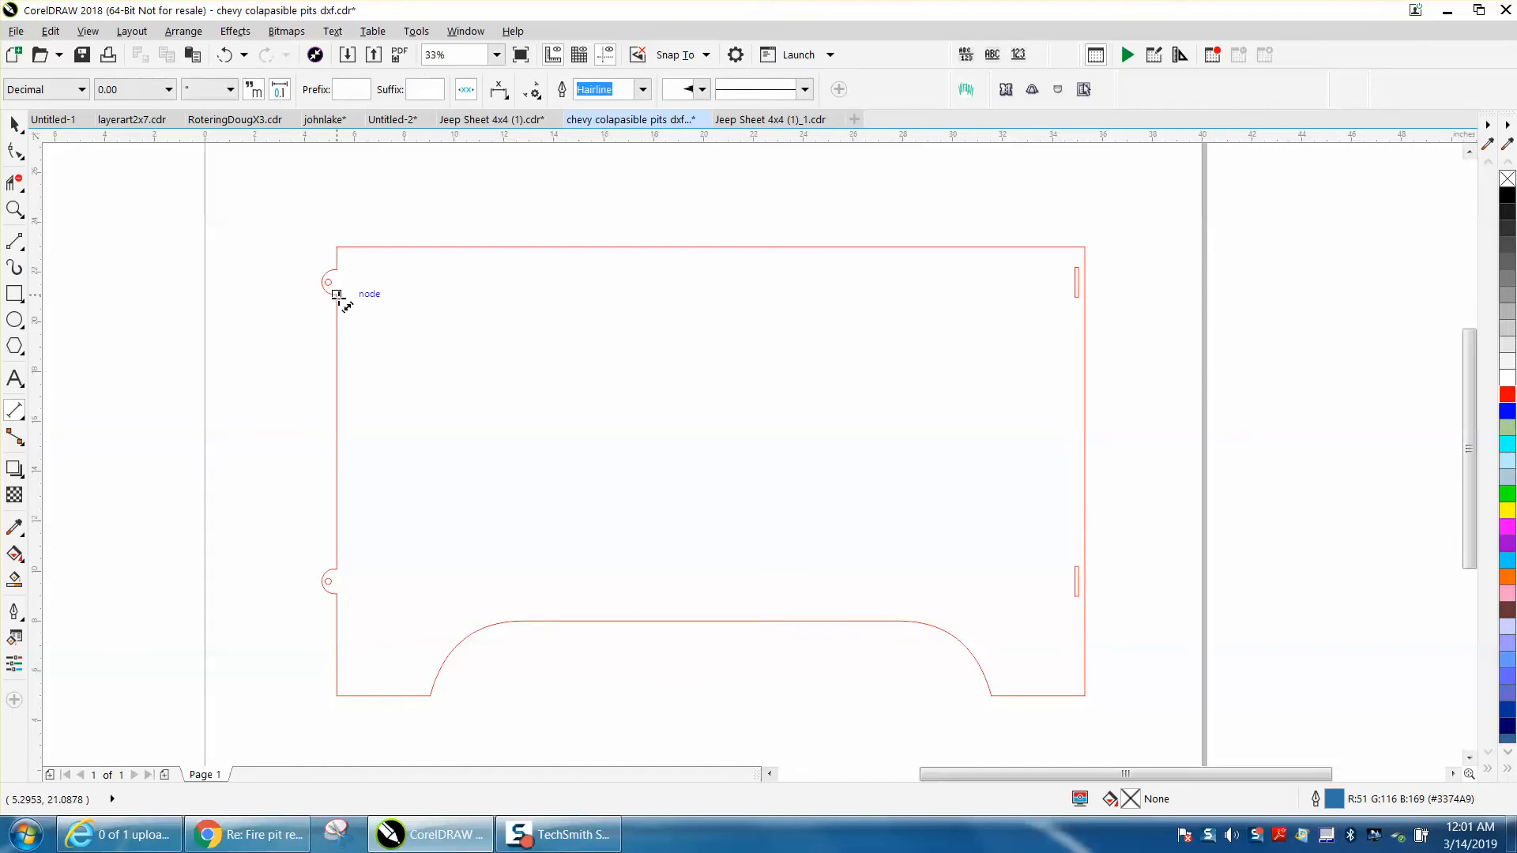
left_click_drag(336, 295, 1077, 297)
left_click(1061, 225)
left_click(21, 212)
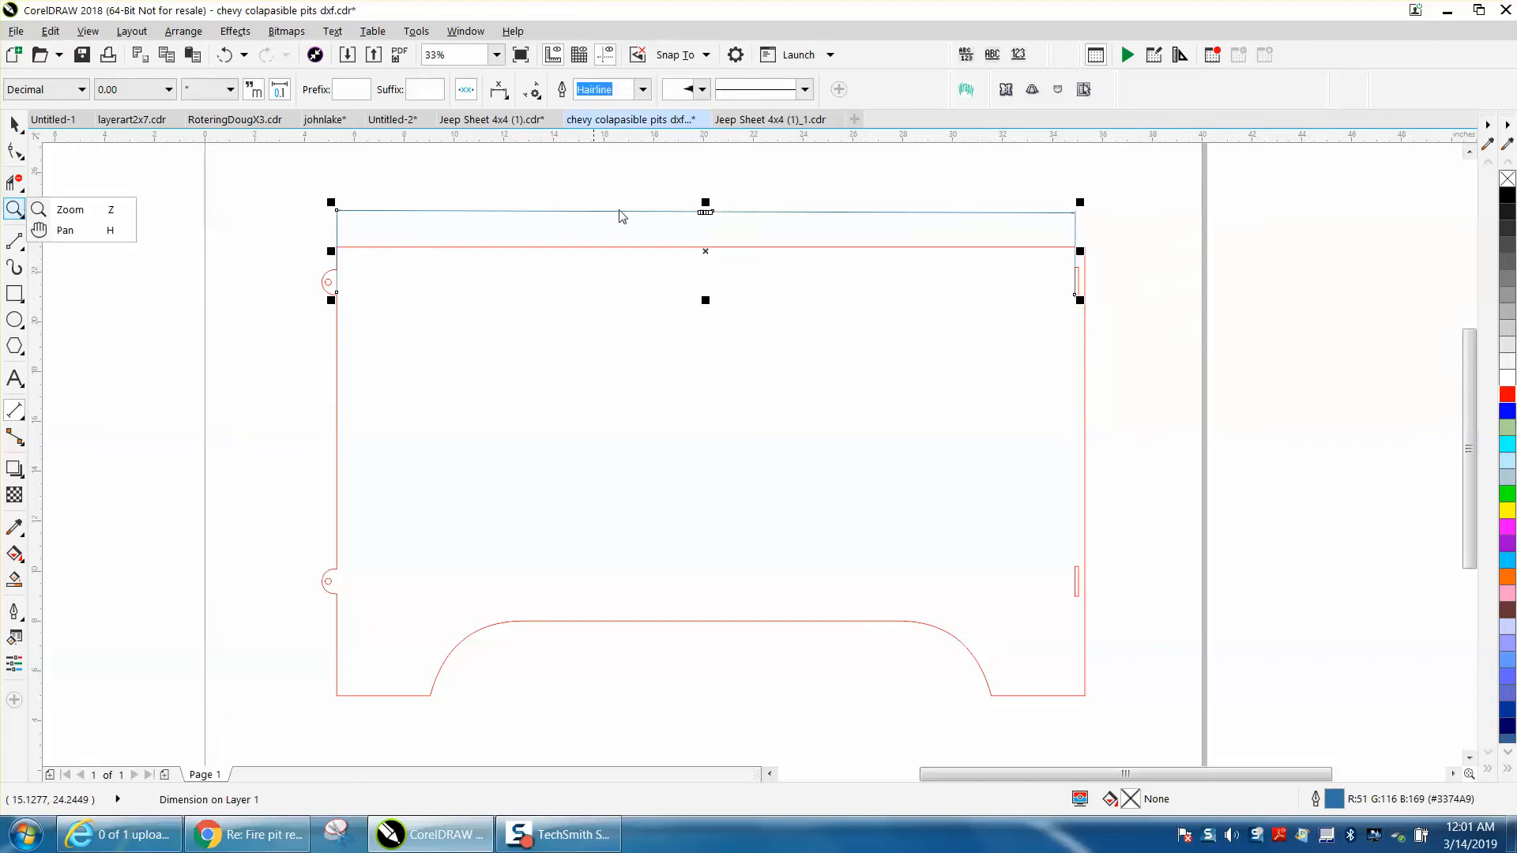
left_click(119, 211)
left_click_drag(706, 211, 738, 235)
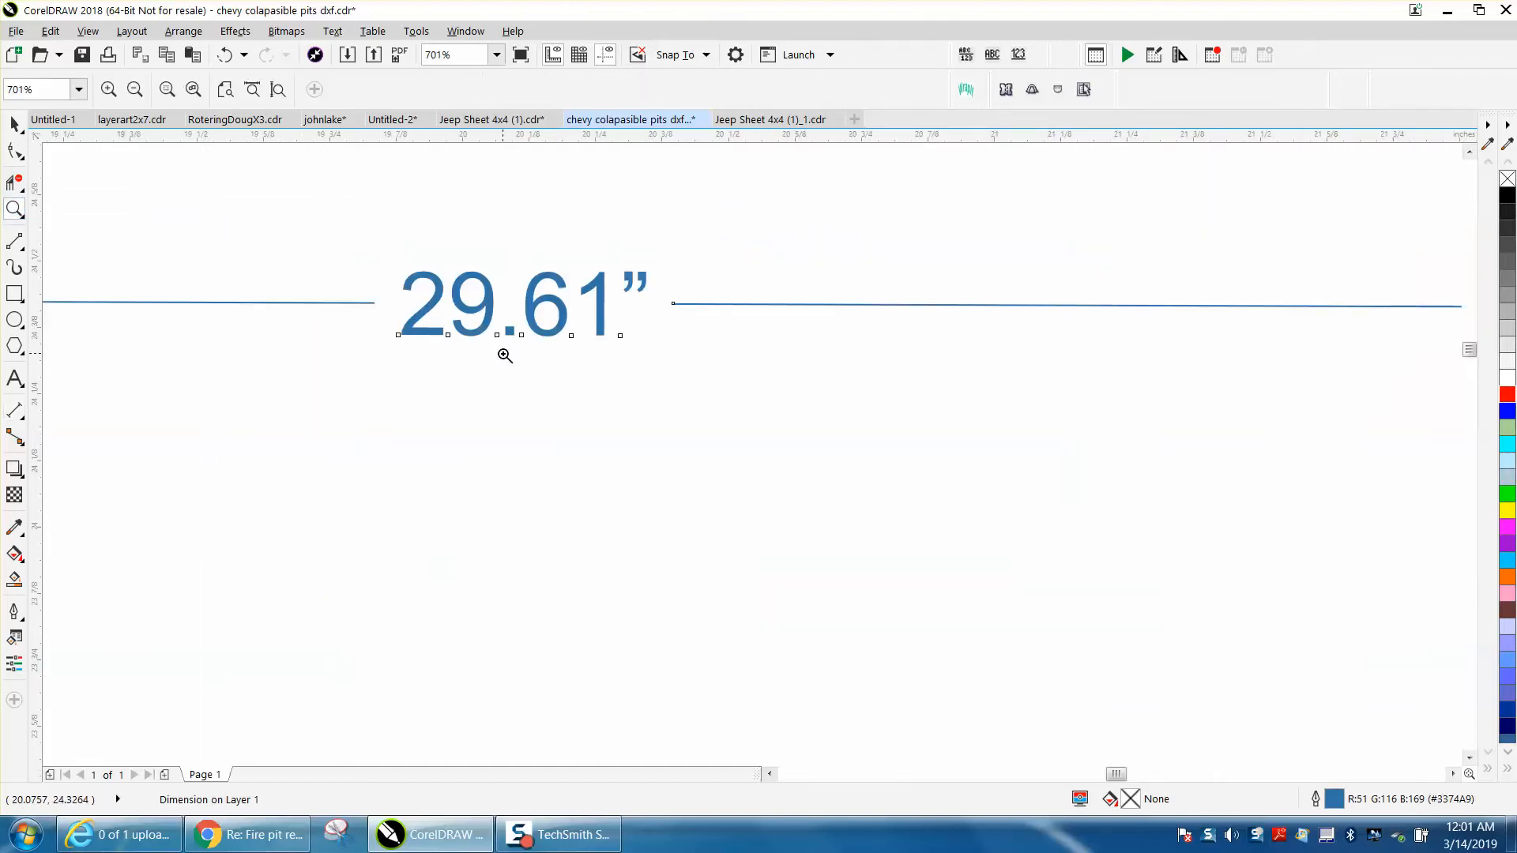
scroll(504, 353, "down", 2)
scroll(504, 354, "down", 8)
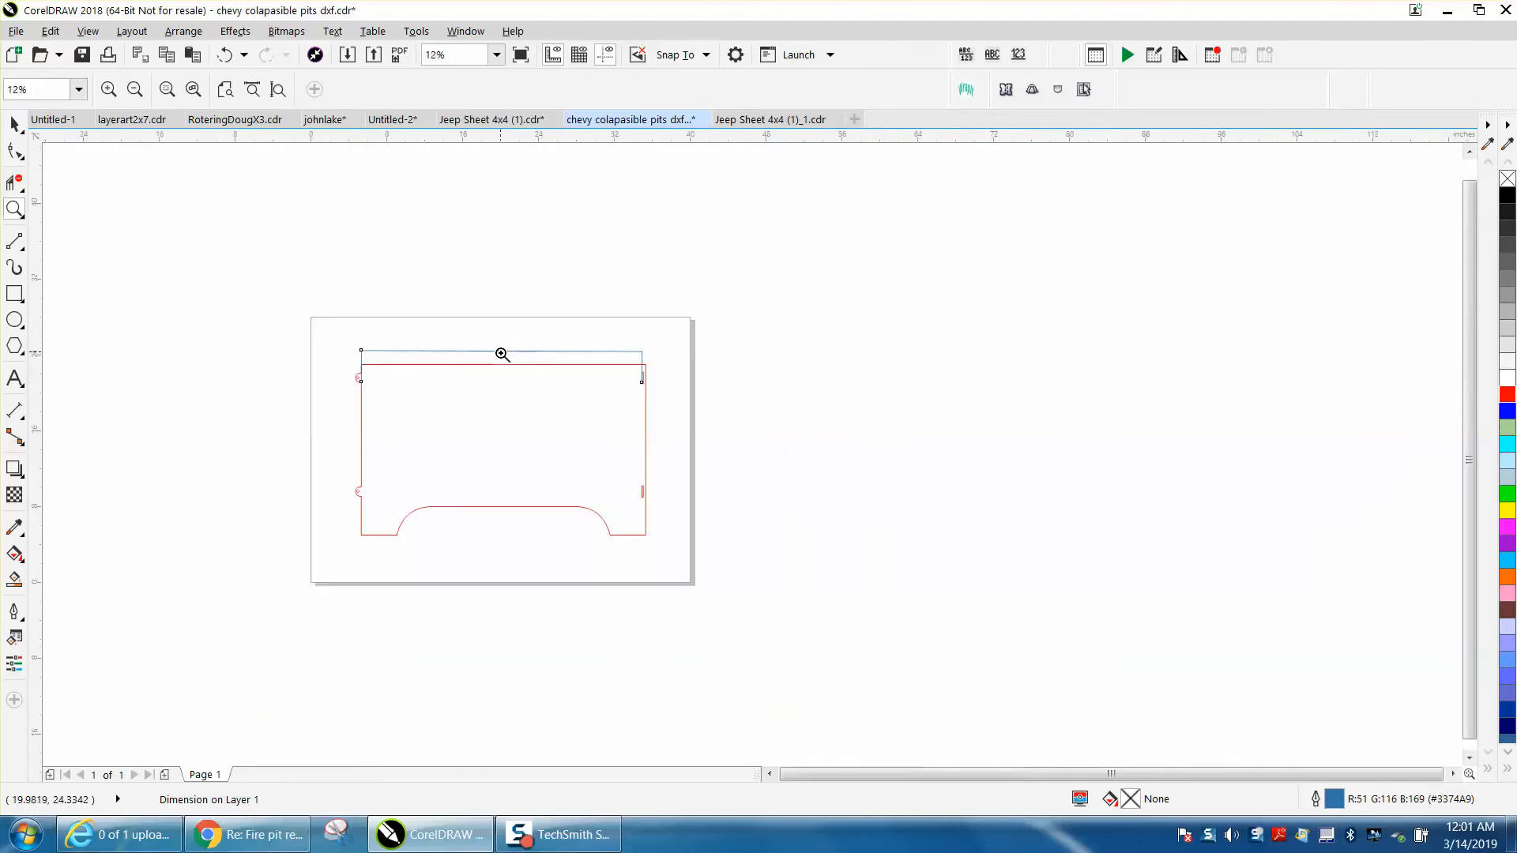
Move the whole panel together with its dimension off the page into the empty space beside it
left_click(14, 125)
left_click_drag(273, 285, 777, 578)
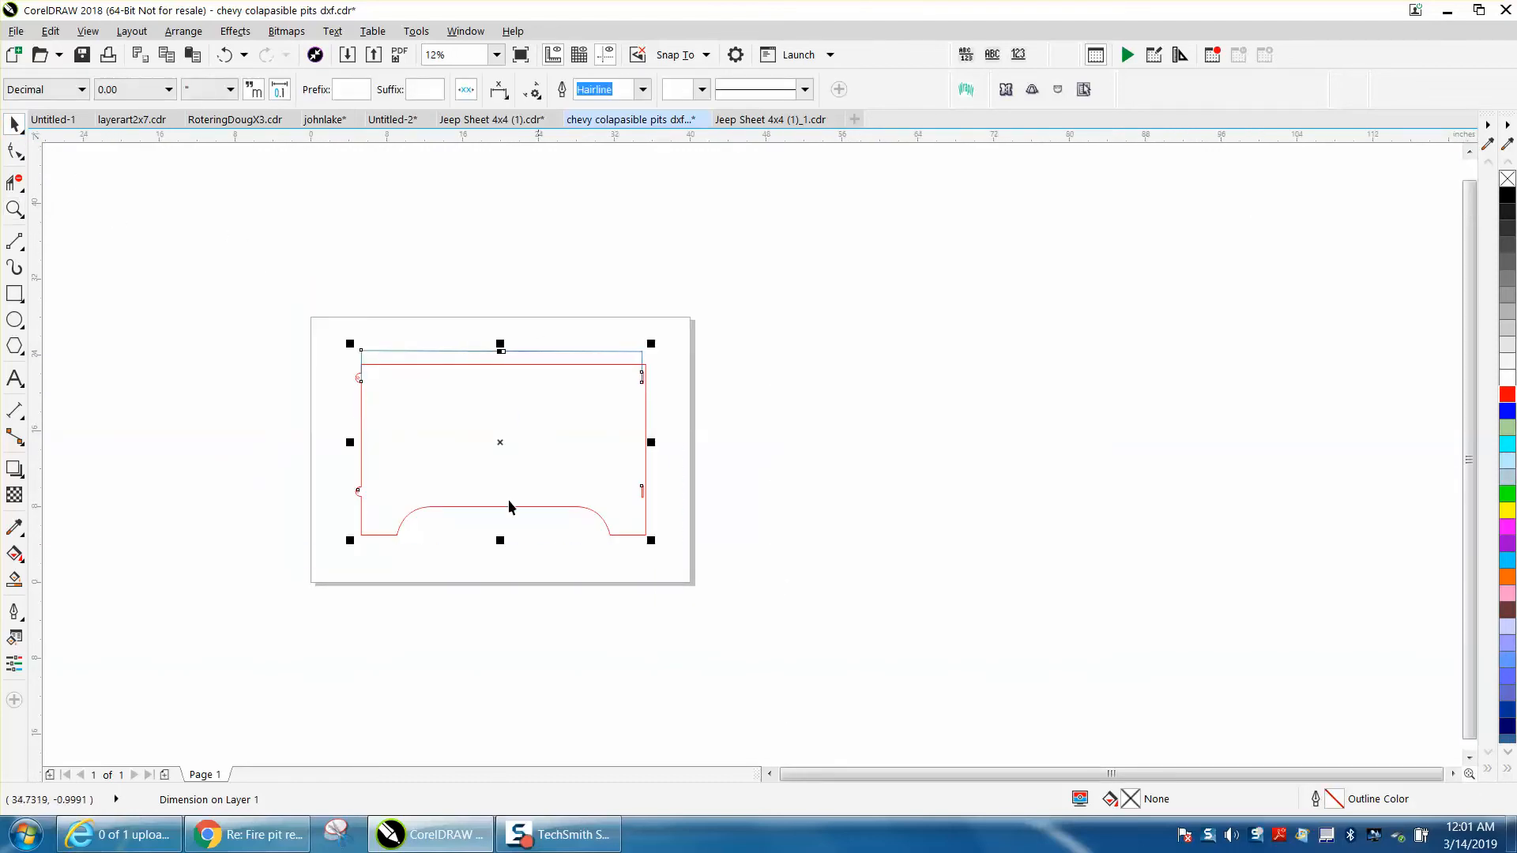
left_click_drag(500, 452, 982, 438)
Draw a square on the empty page and resize it proportionally to 29.5 by 29.5 inches
key("F6")
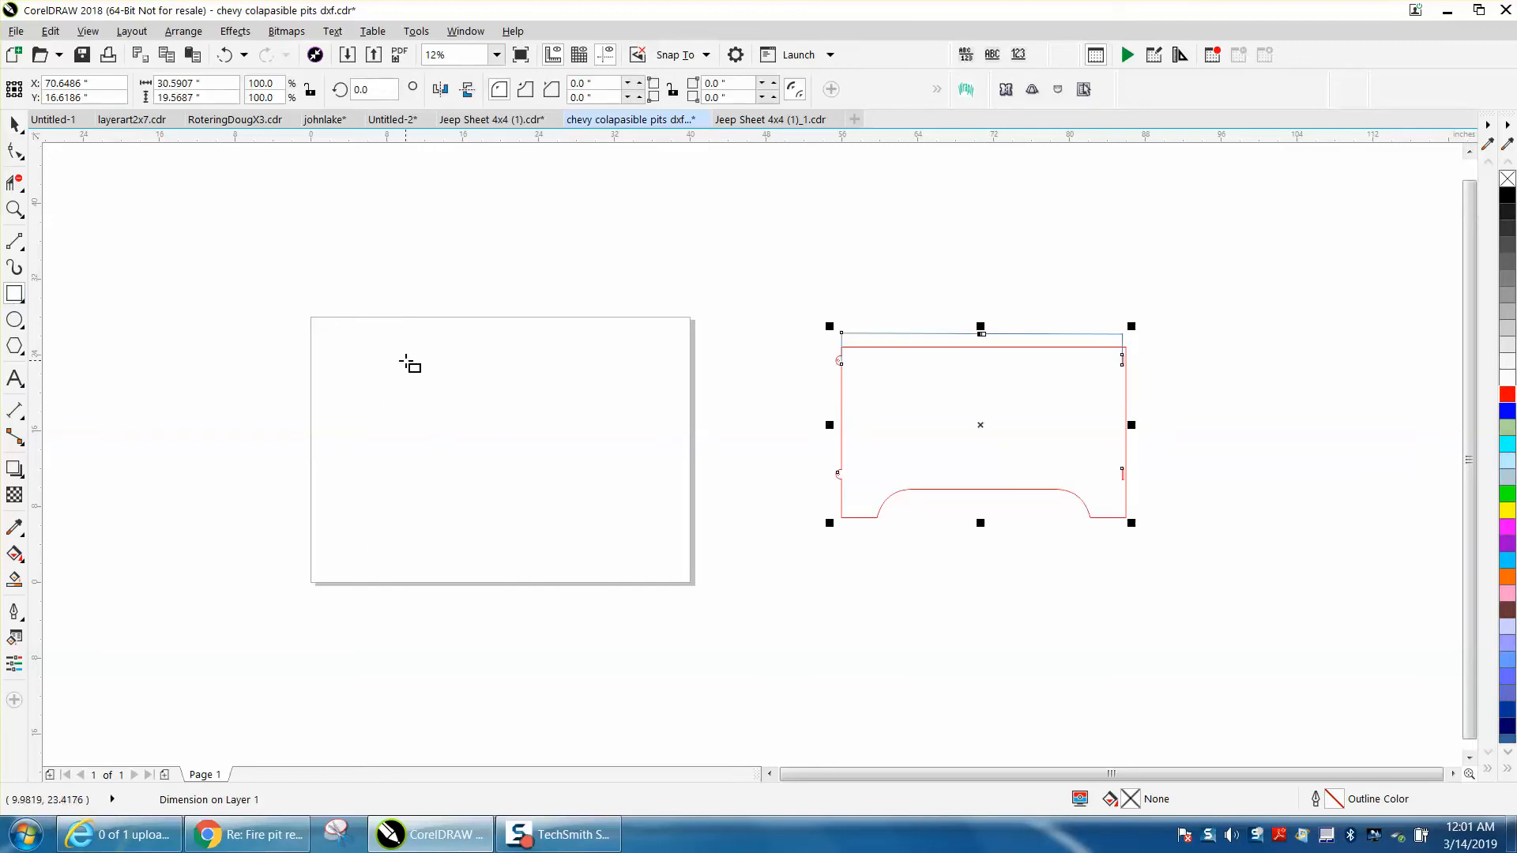
left_click_drag(412, 360, 444, 522)
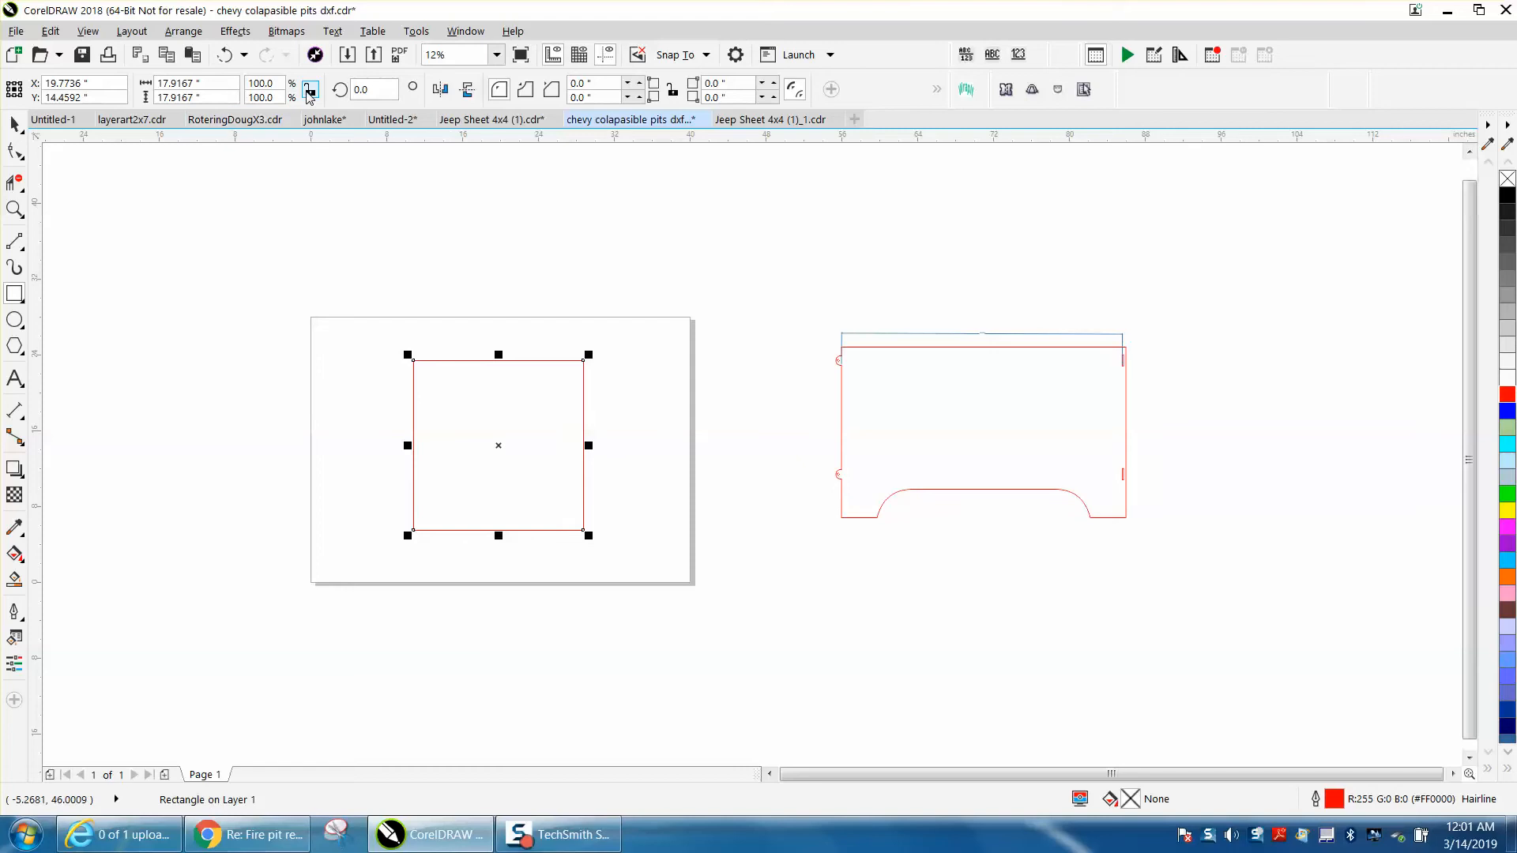
left_click(185, 83)
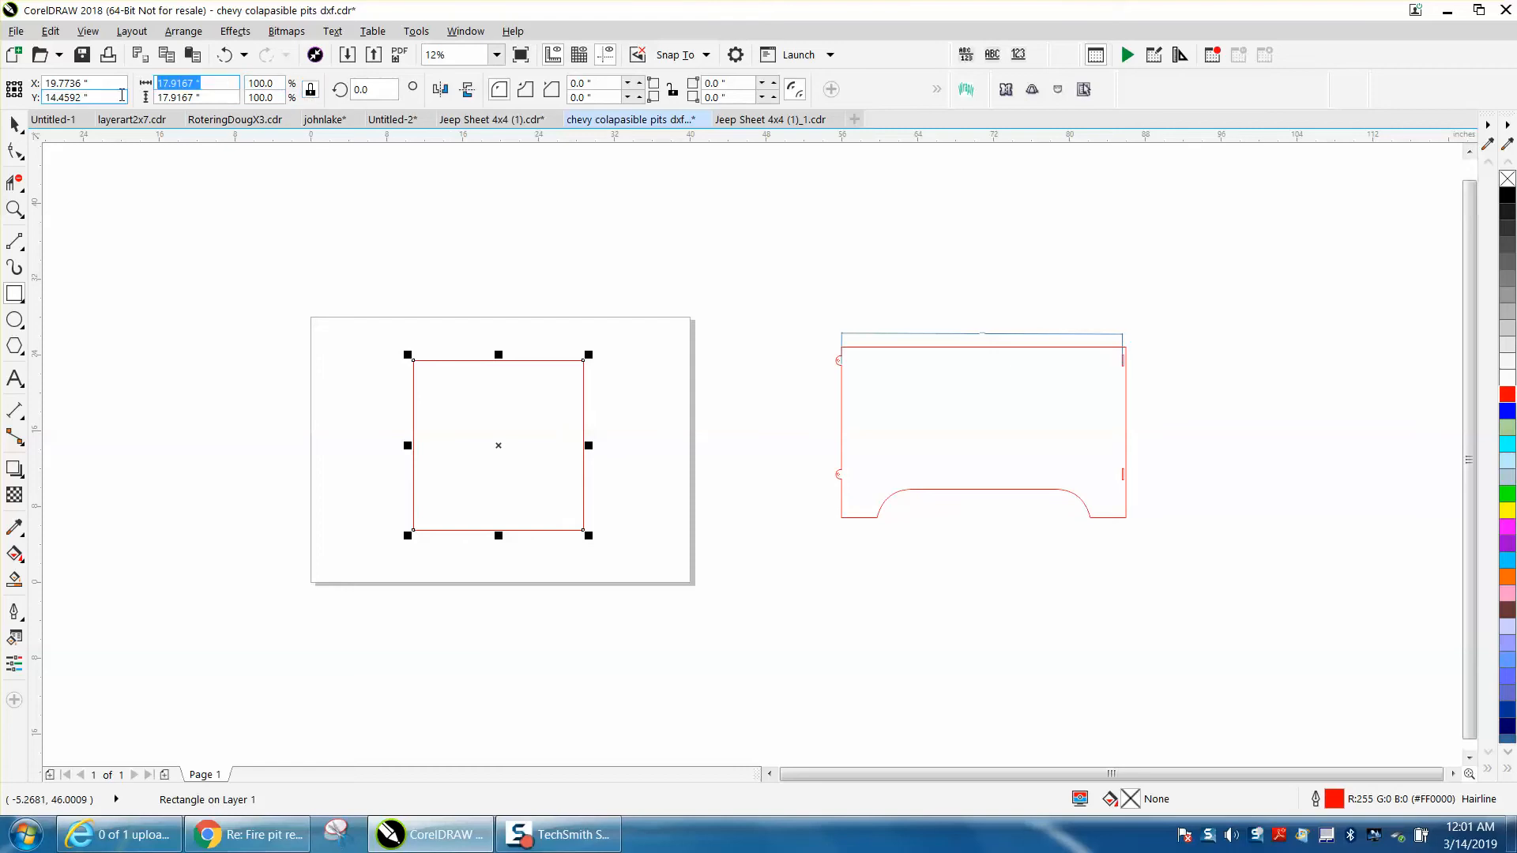
type("29.5")
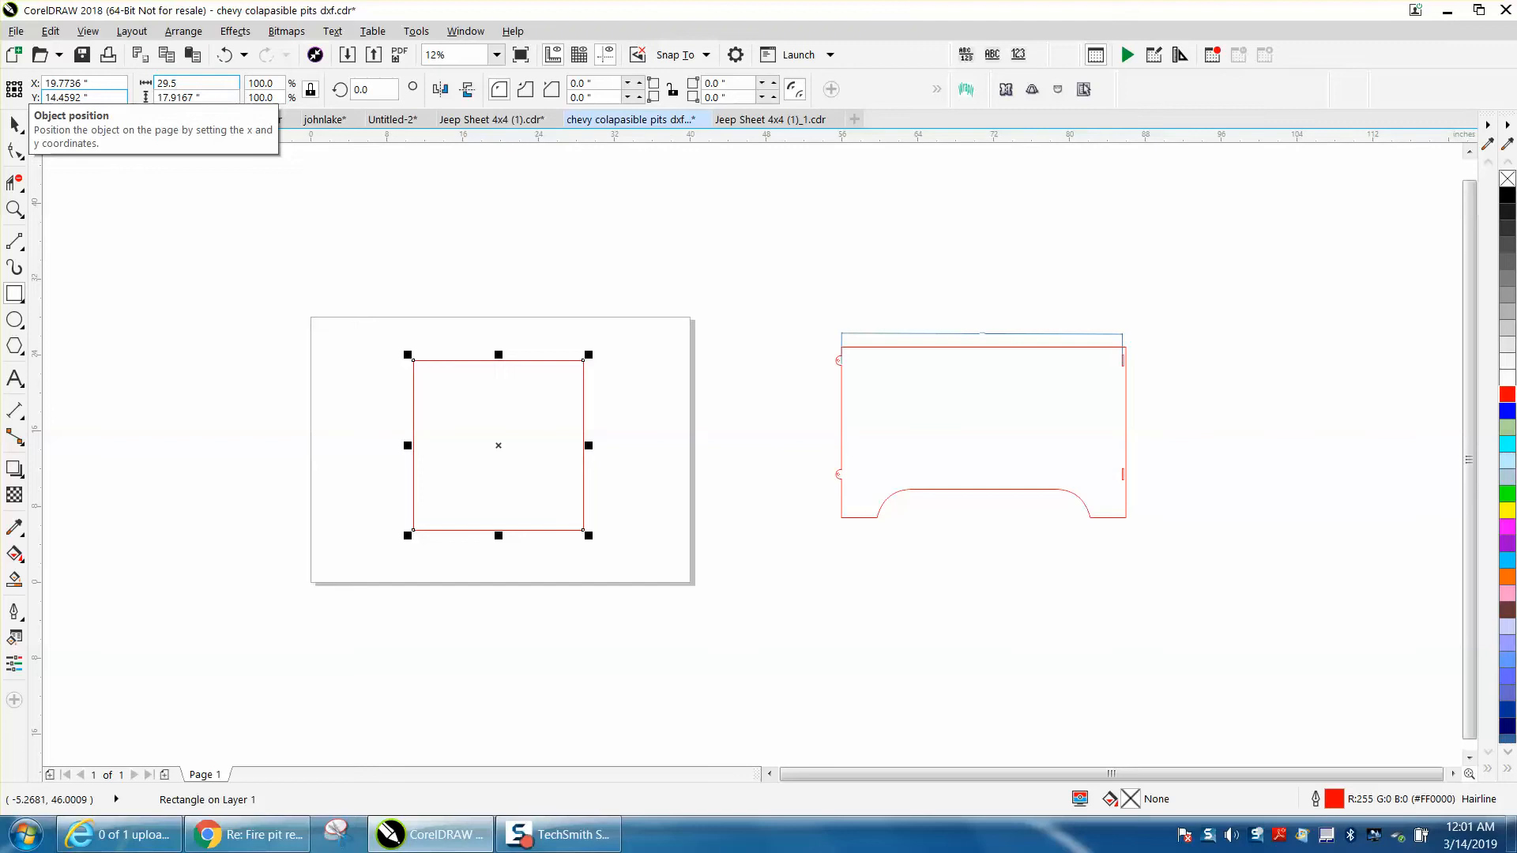
key("Return")
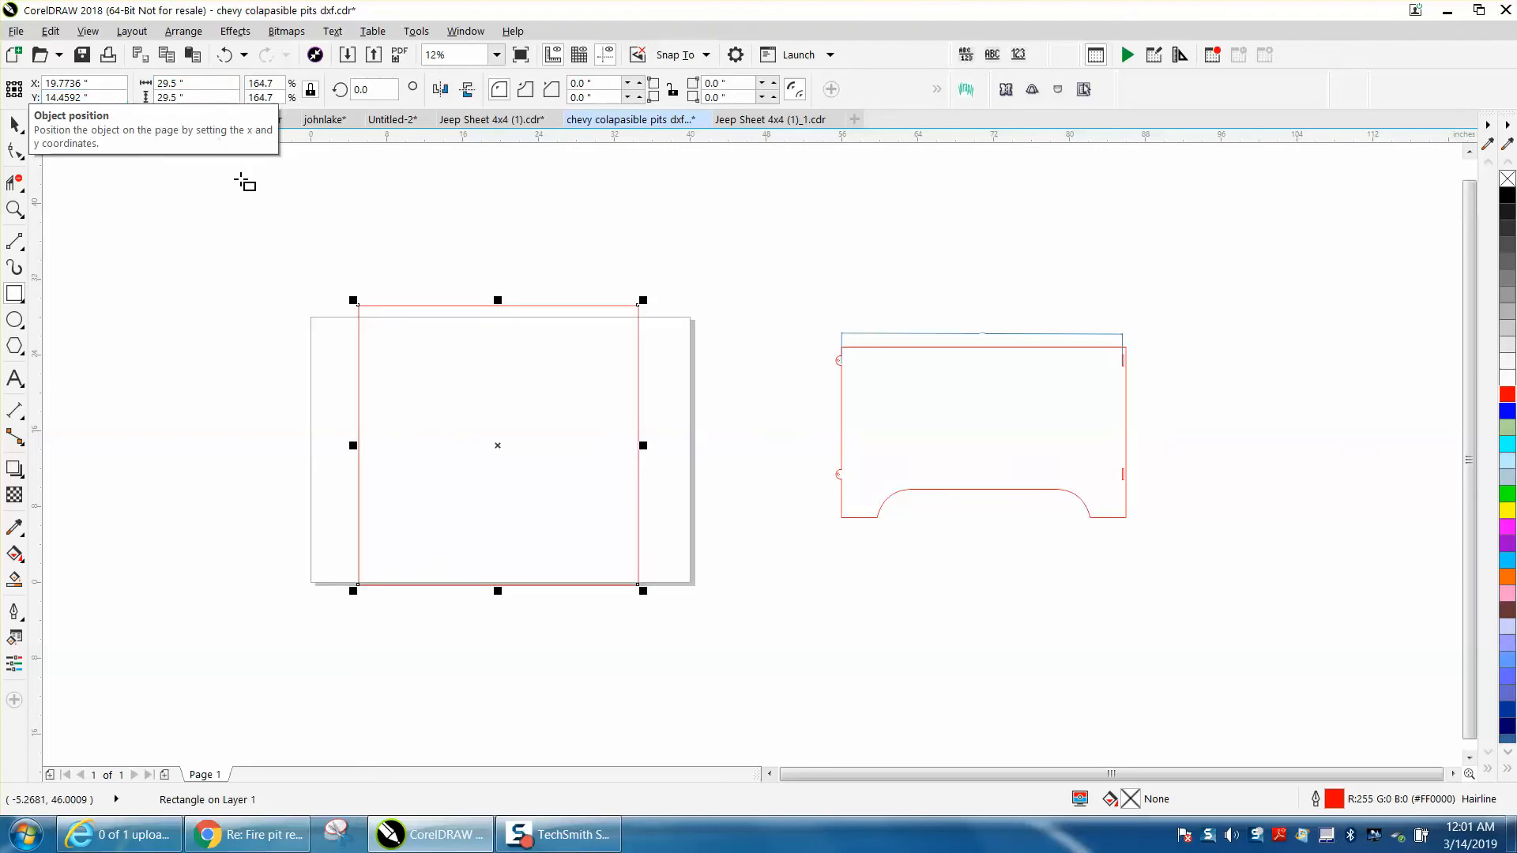
Set the page size to 48 inches wide and 48 inches high
left_click(15, 125)
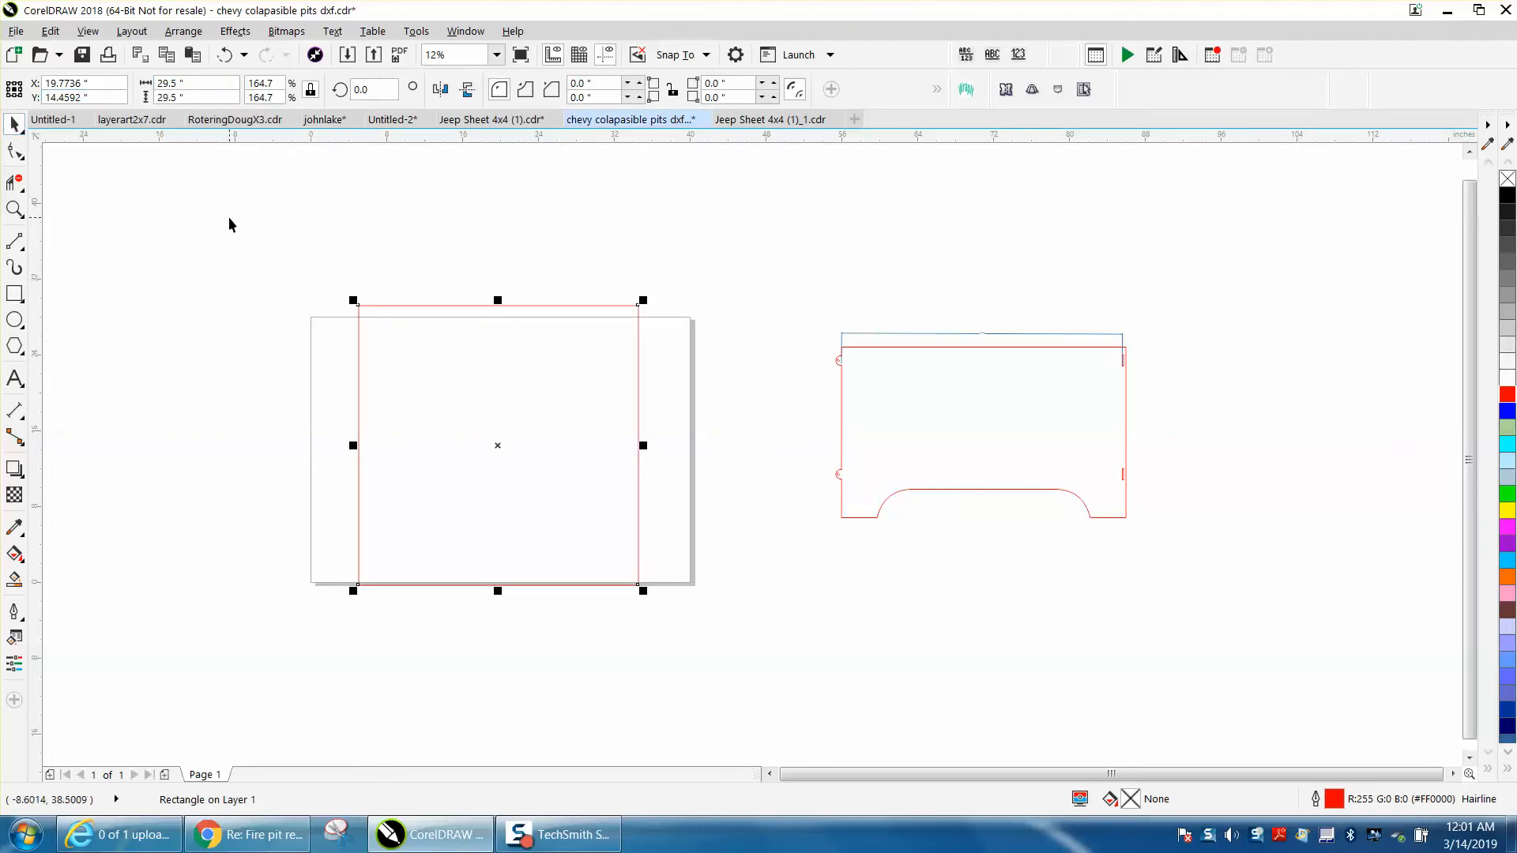
left_click(270, 239)
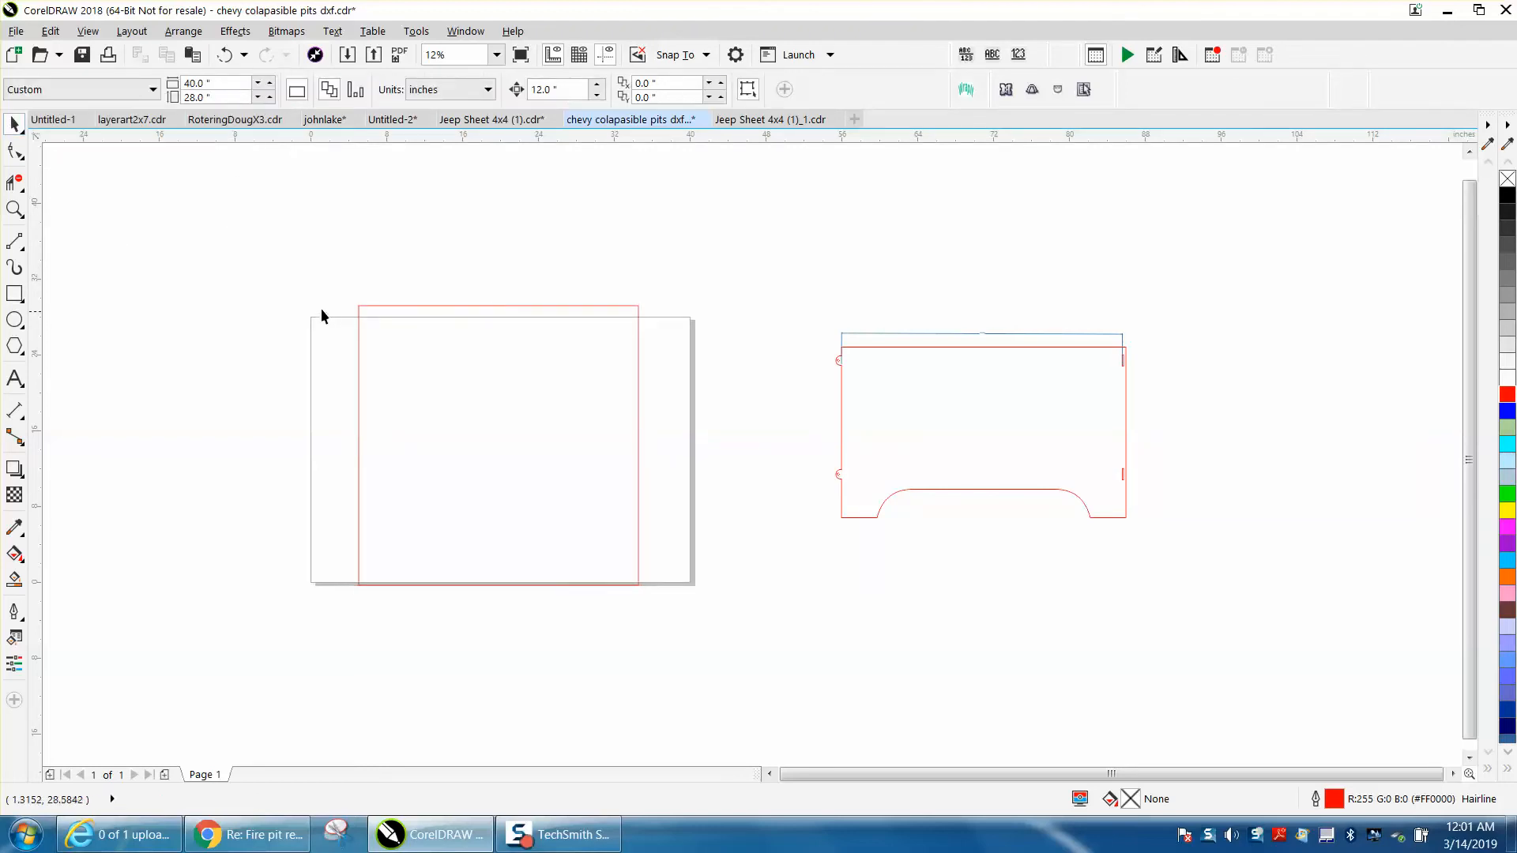
left_click(207, 83)
type("4")
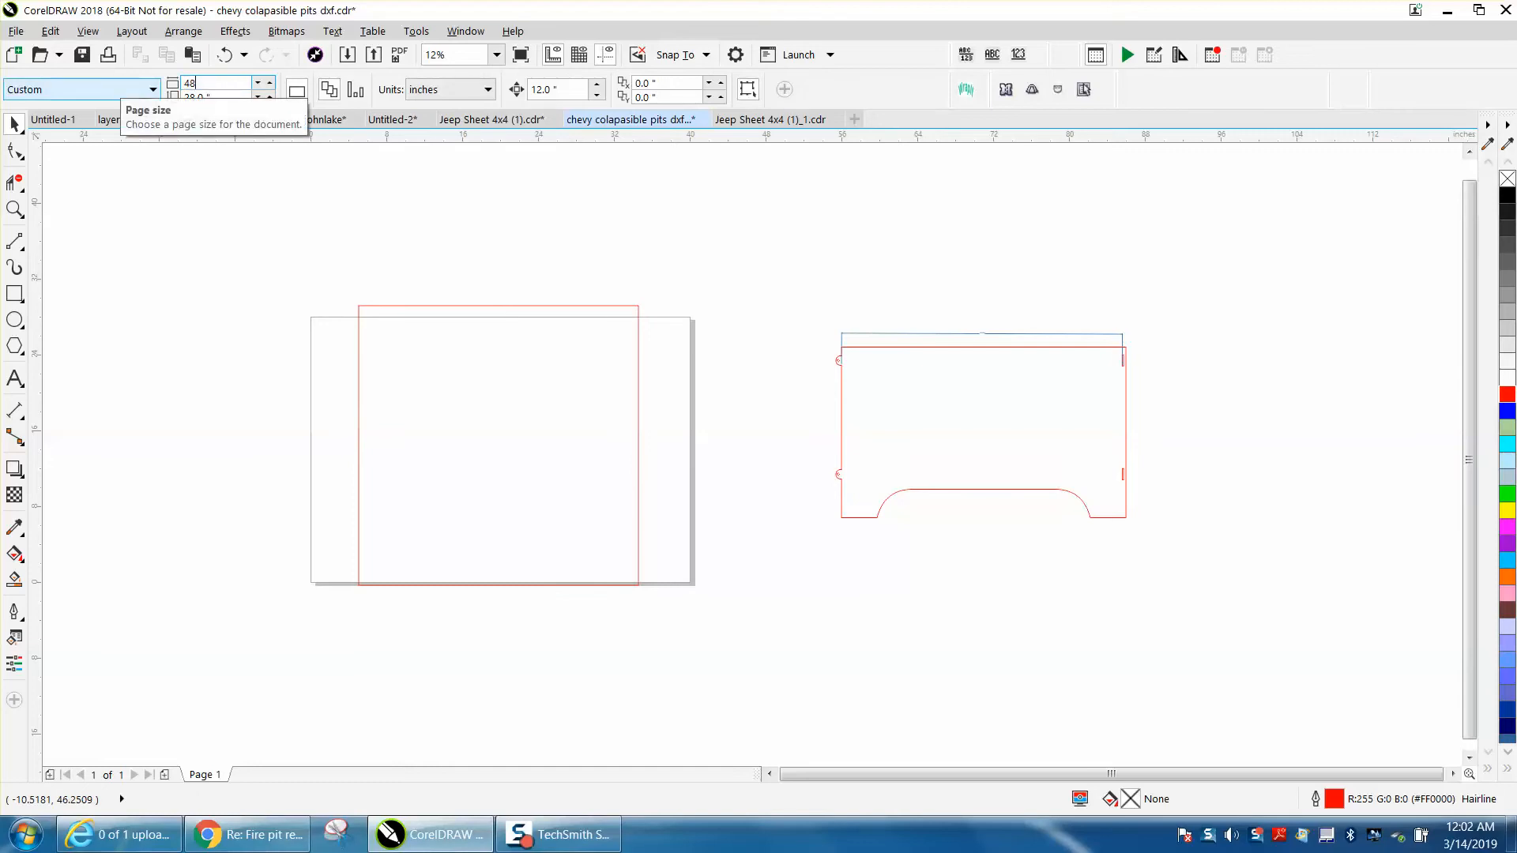
type("8")
key("Return")
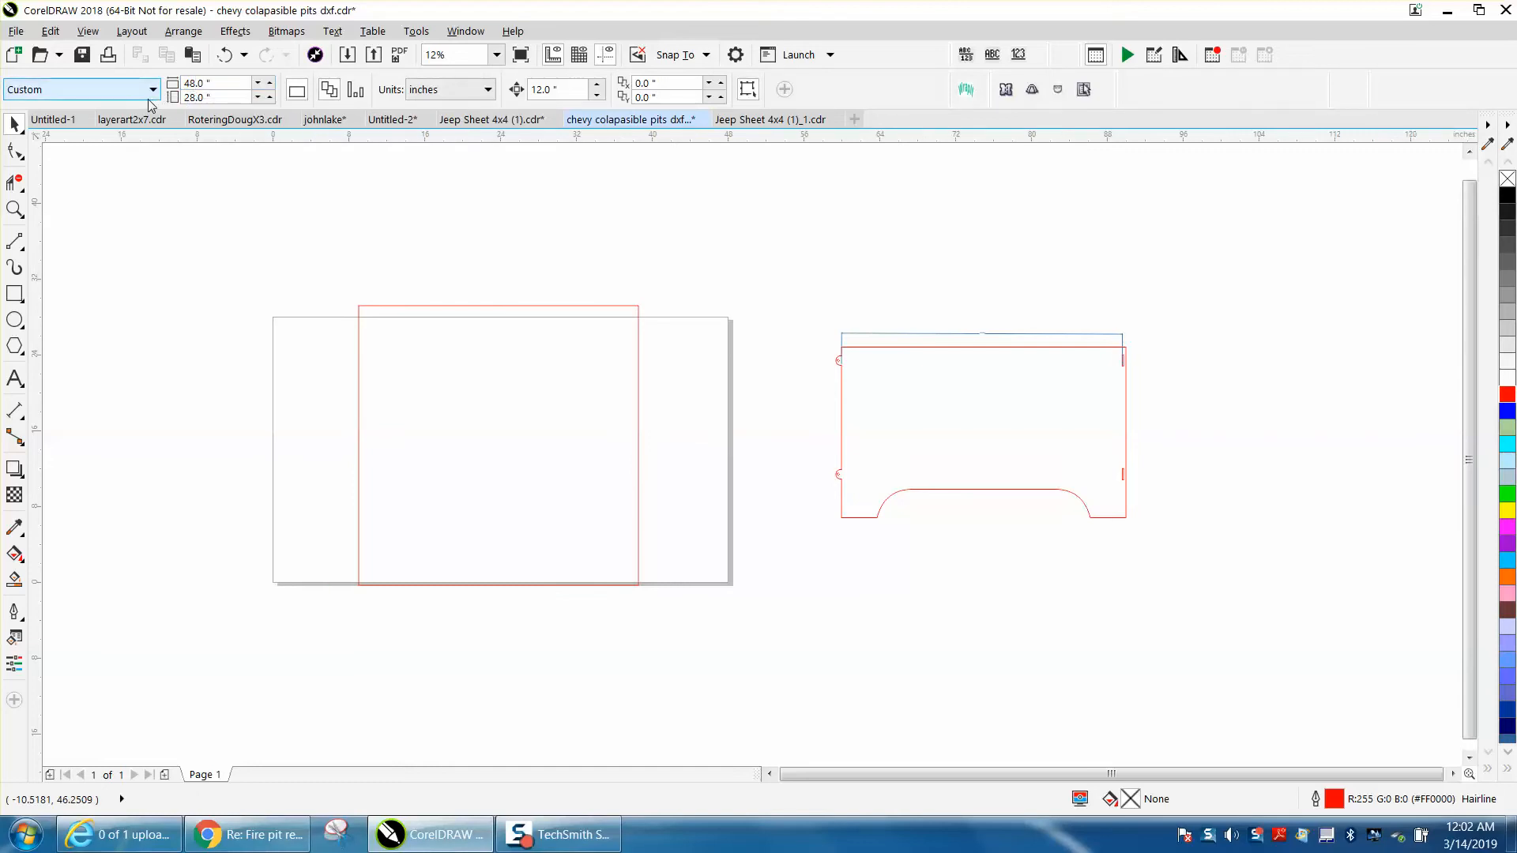
double_click(194, 102)
type("48")
key("Return")
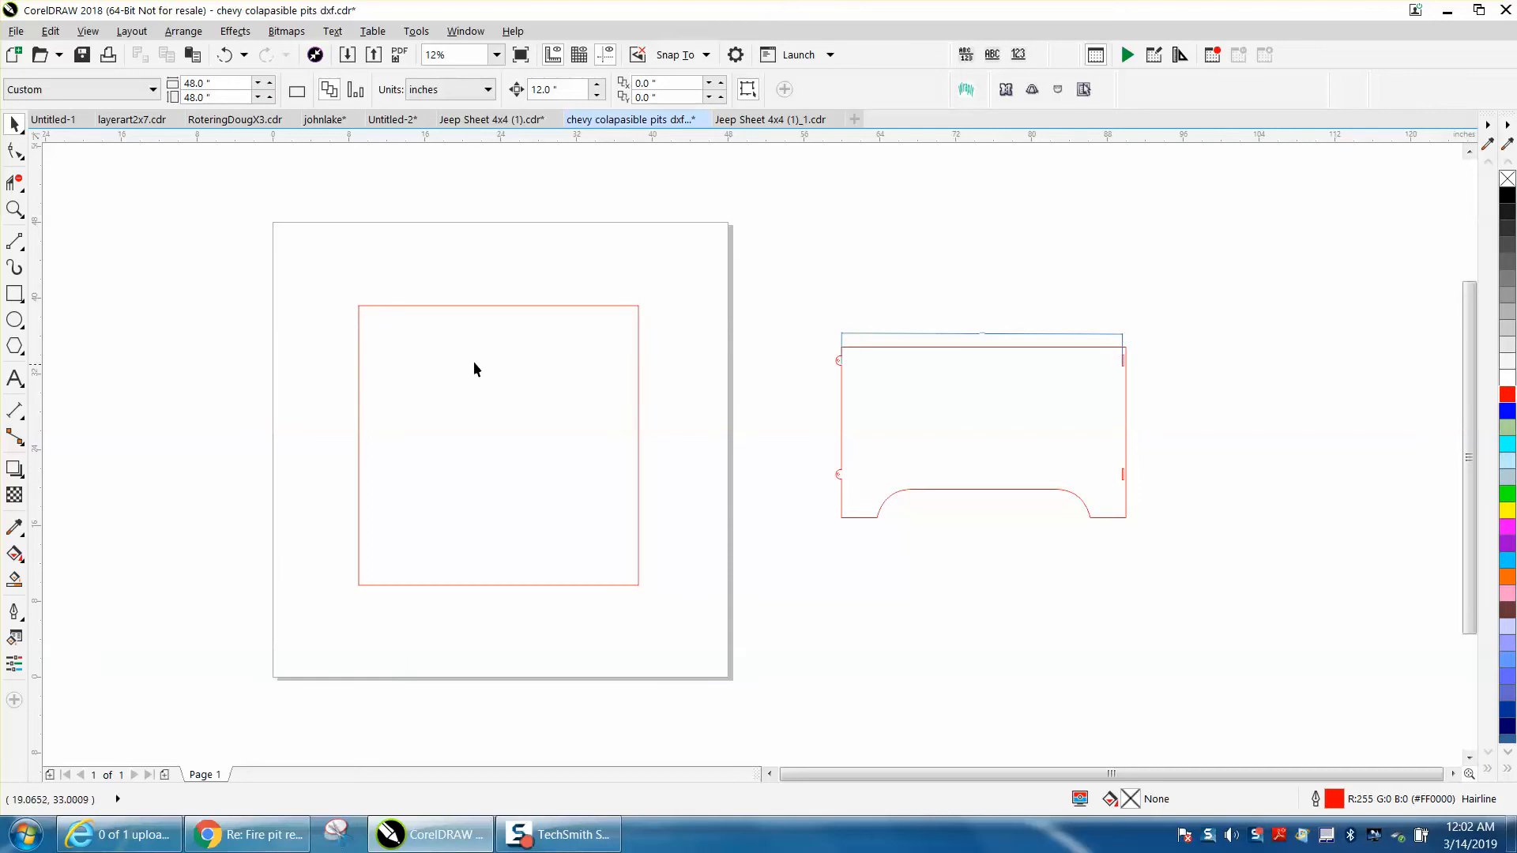
Delete the panel's dimension and move the panel over the 29.5-inch square to compare their widths
left_click(888, 334)
key("Delete")
left_click(914, 348)
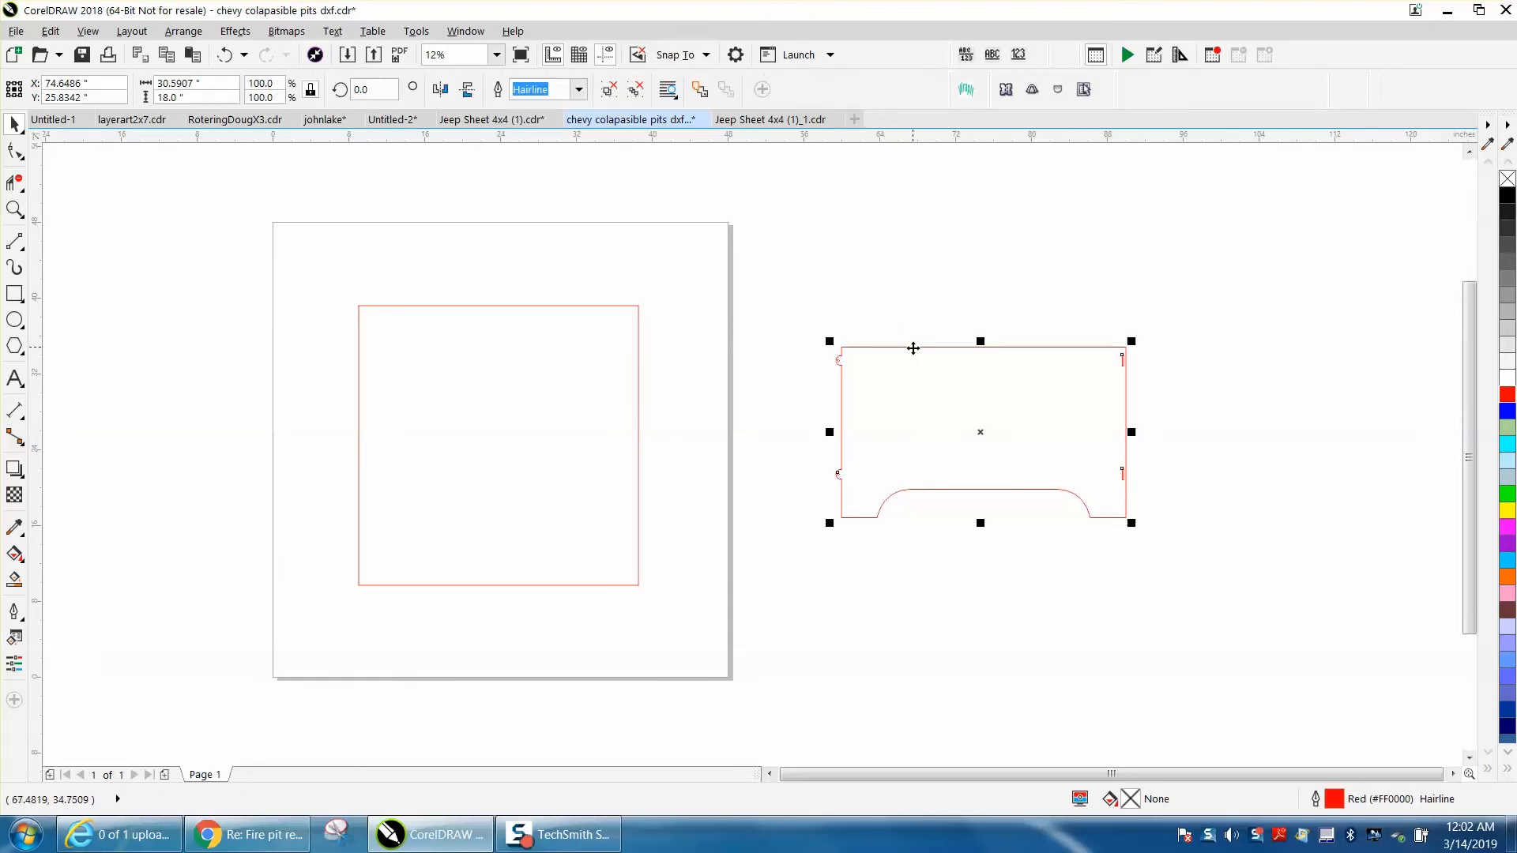
left_click_drag(983, 434, 499, 416)
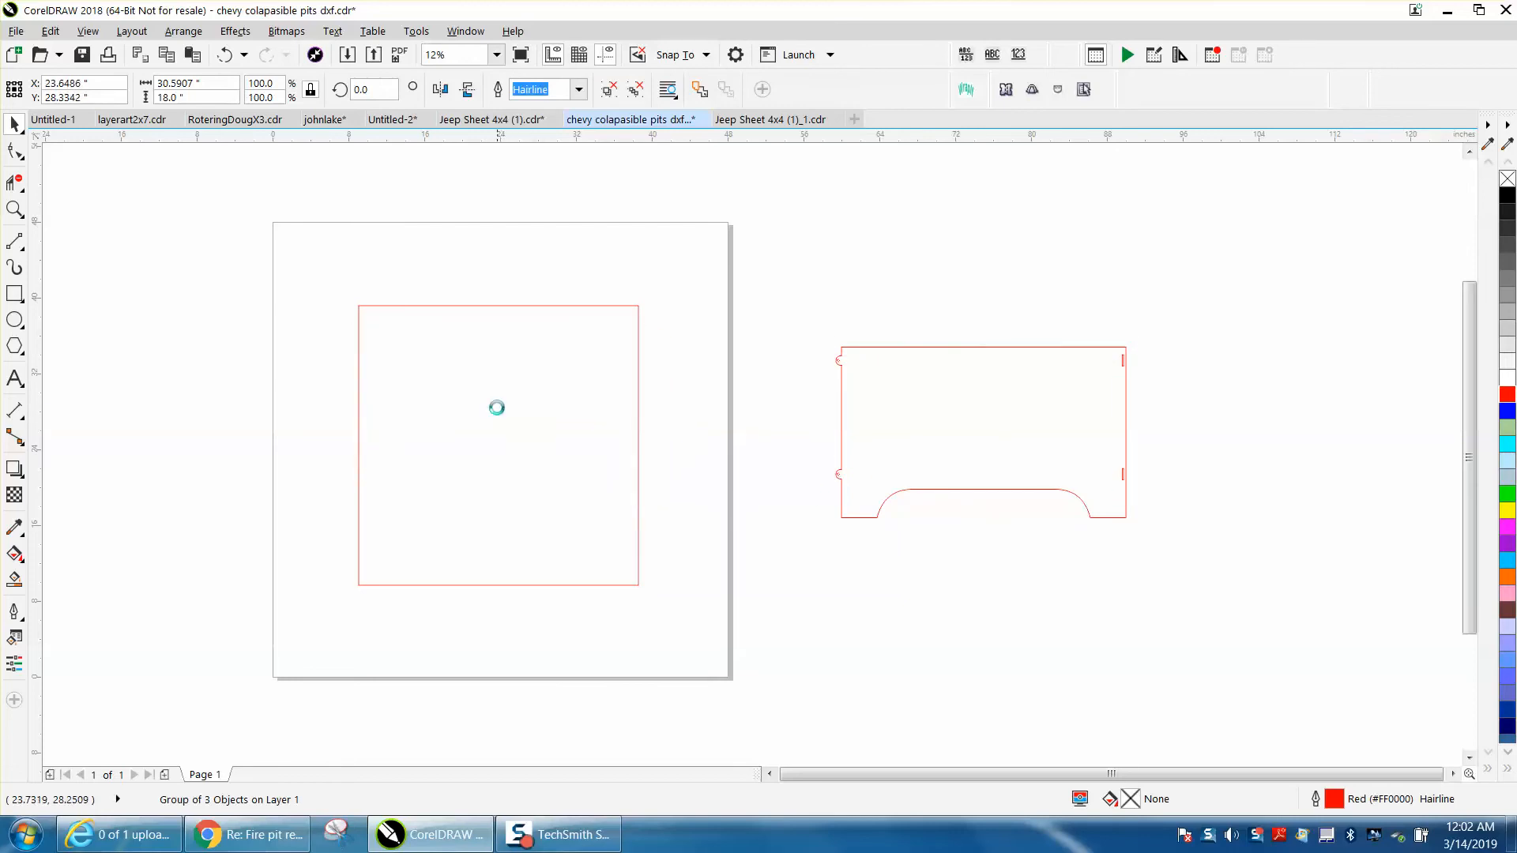
left_click(16, 210)
left_click_drag(356, 304, 680, 419)
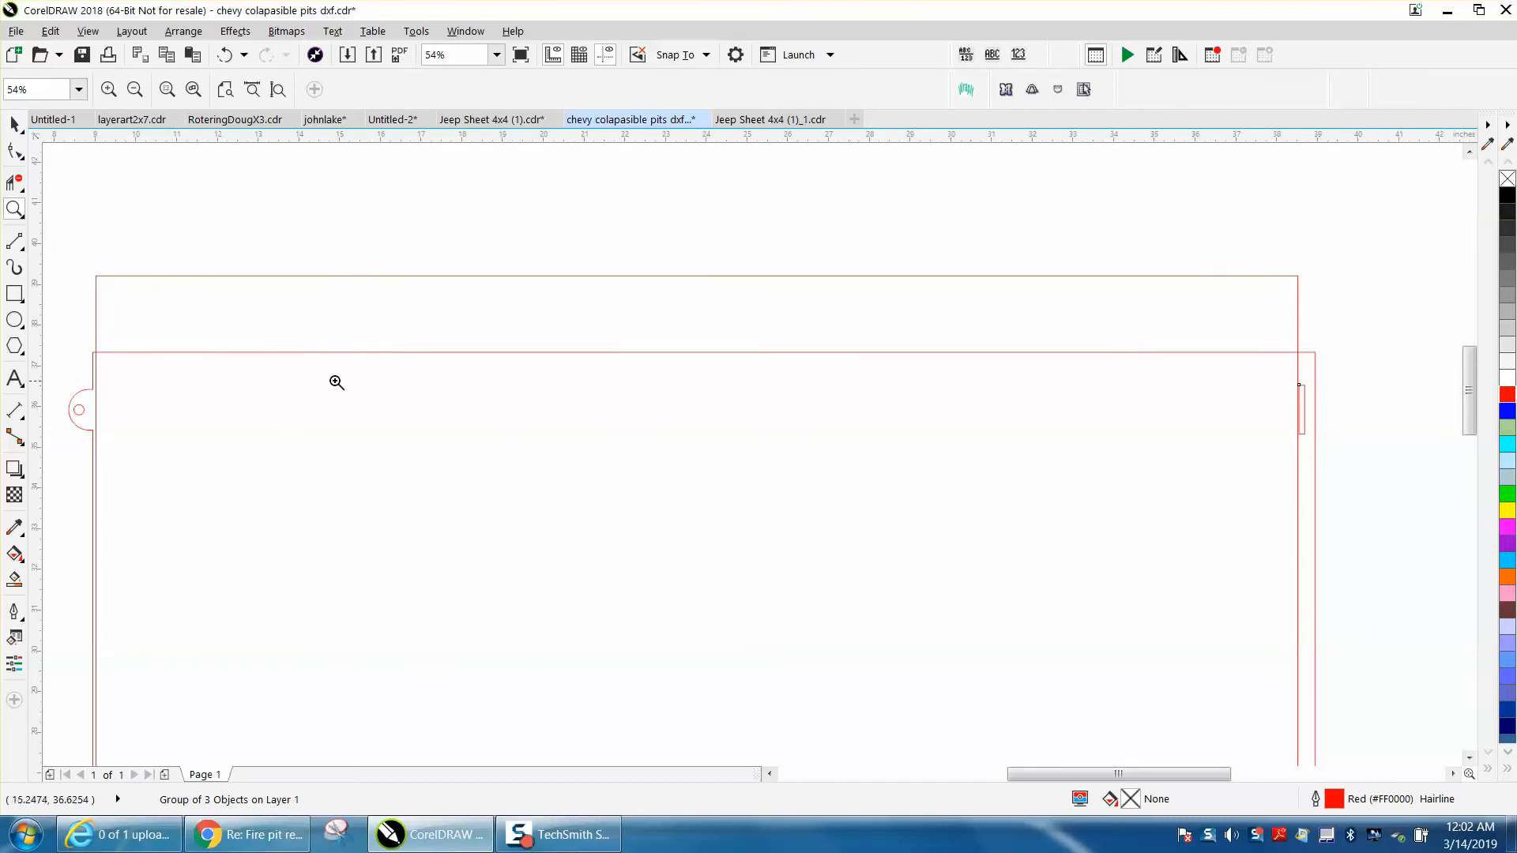
right_click(74, 318)
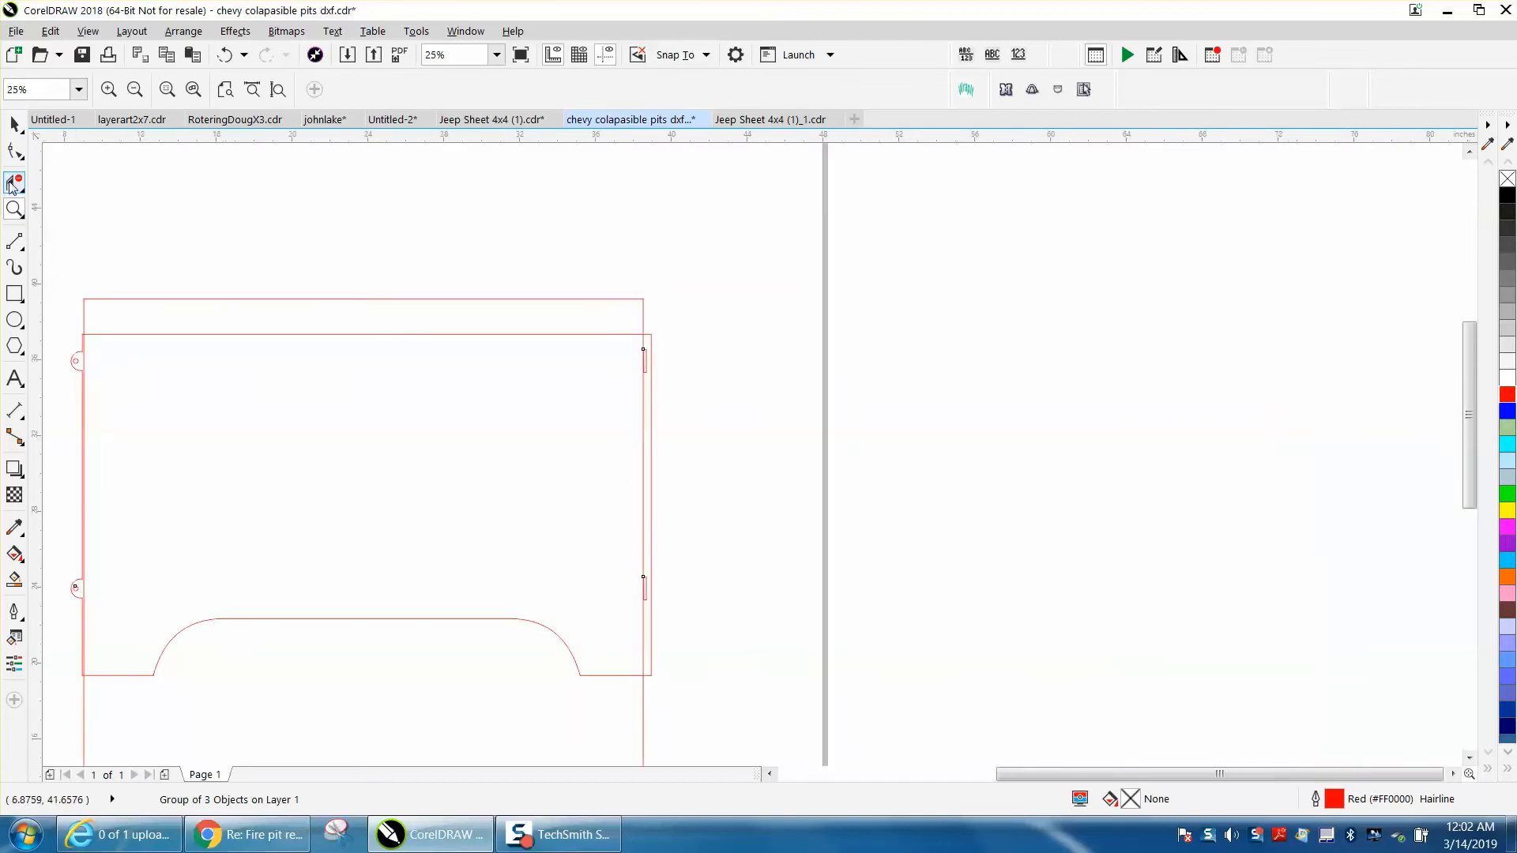
Move the panel back off the page, leaving only the square on it
left_click(7, 128)
left_click_drag(358, 498, 1131, 450)
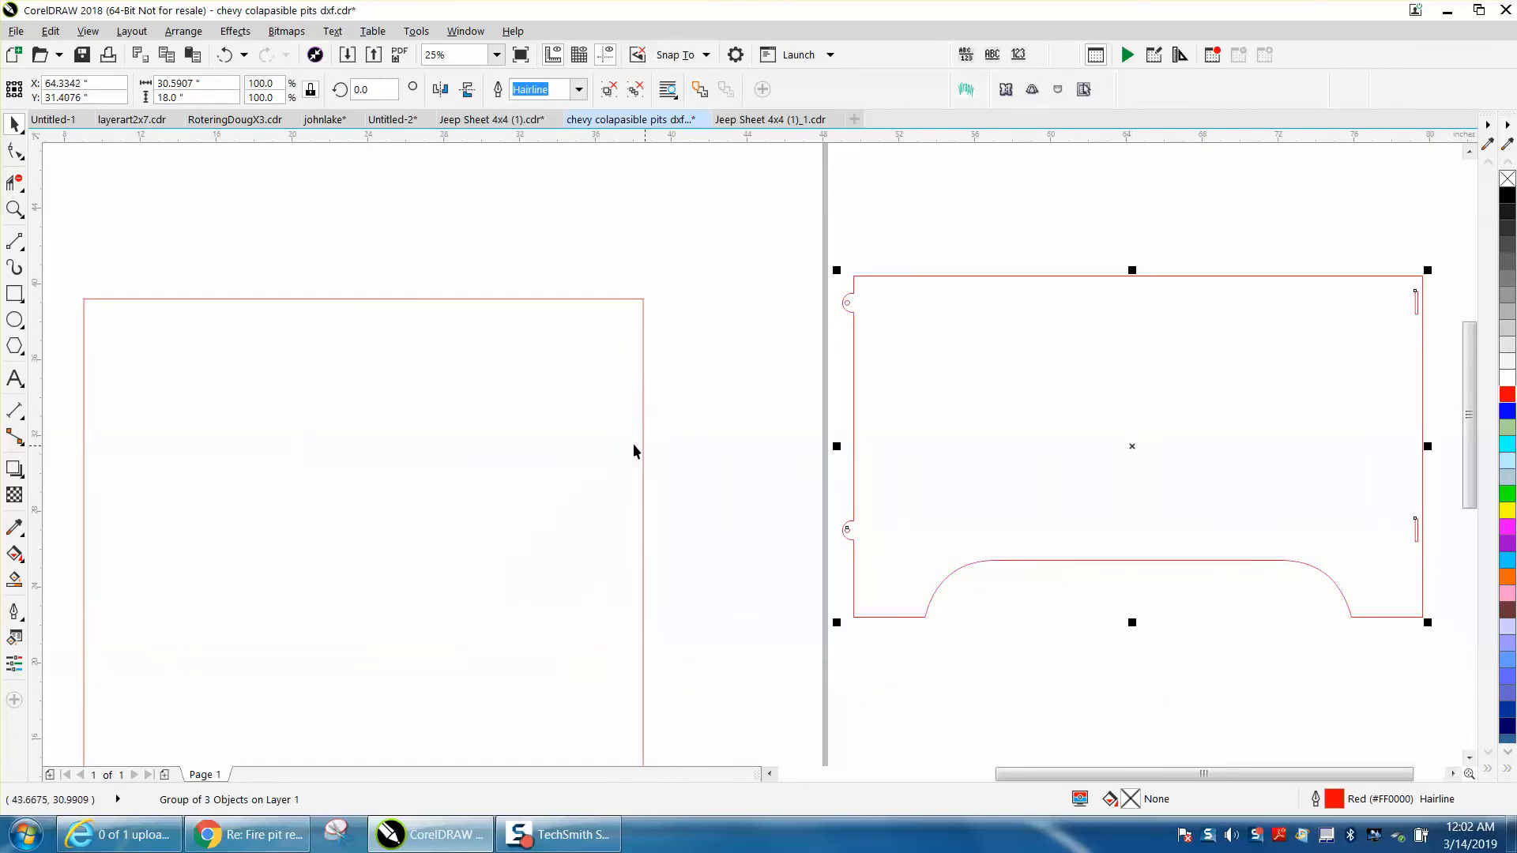
scroll(598, 436, "down", 1)
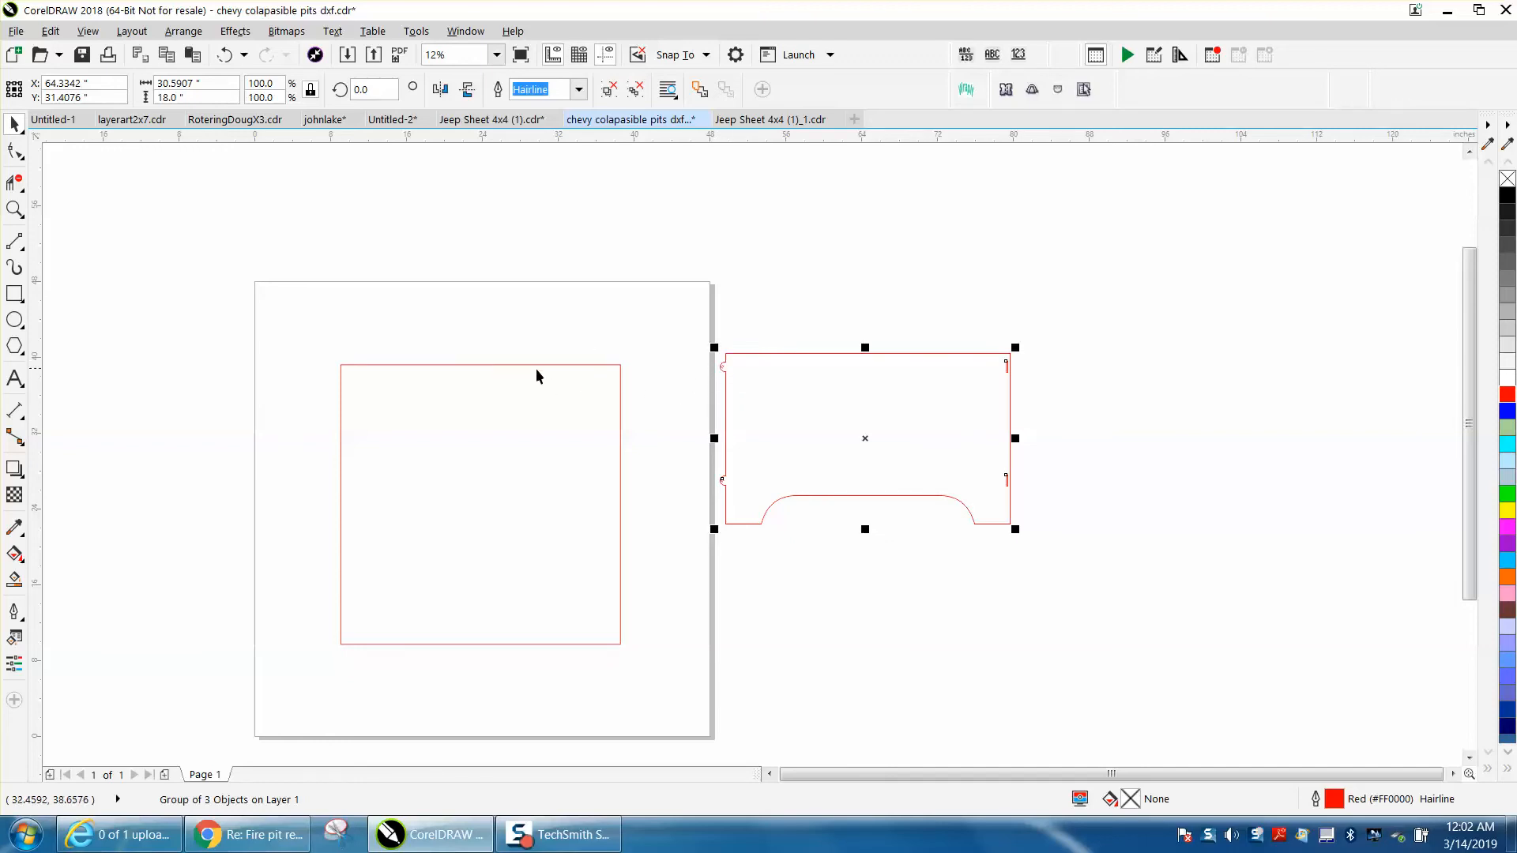
left_click(13, 207)
left_click_drag(684, 325, 1023, 475)
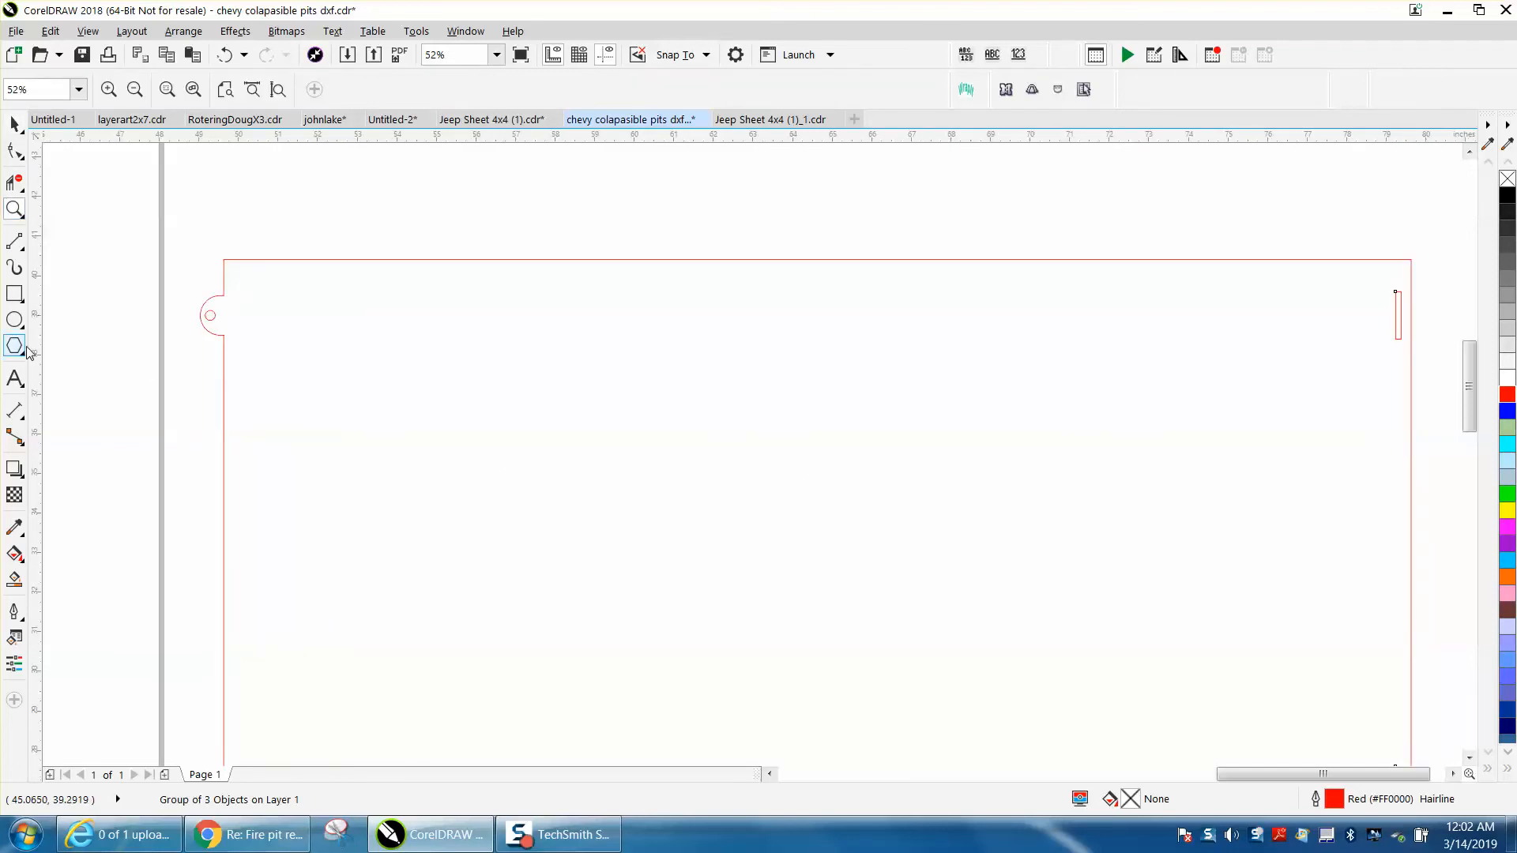
left_click(22, 414)
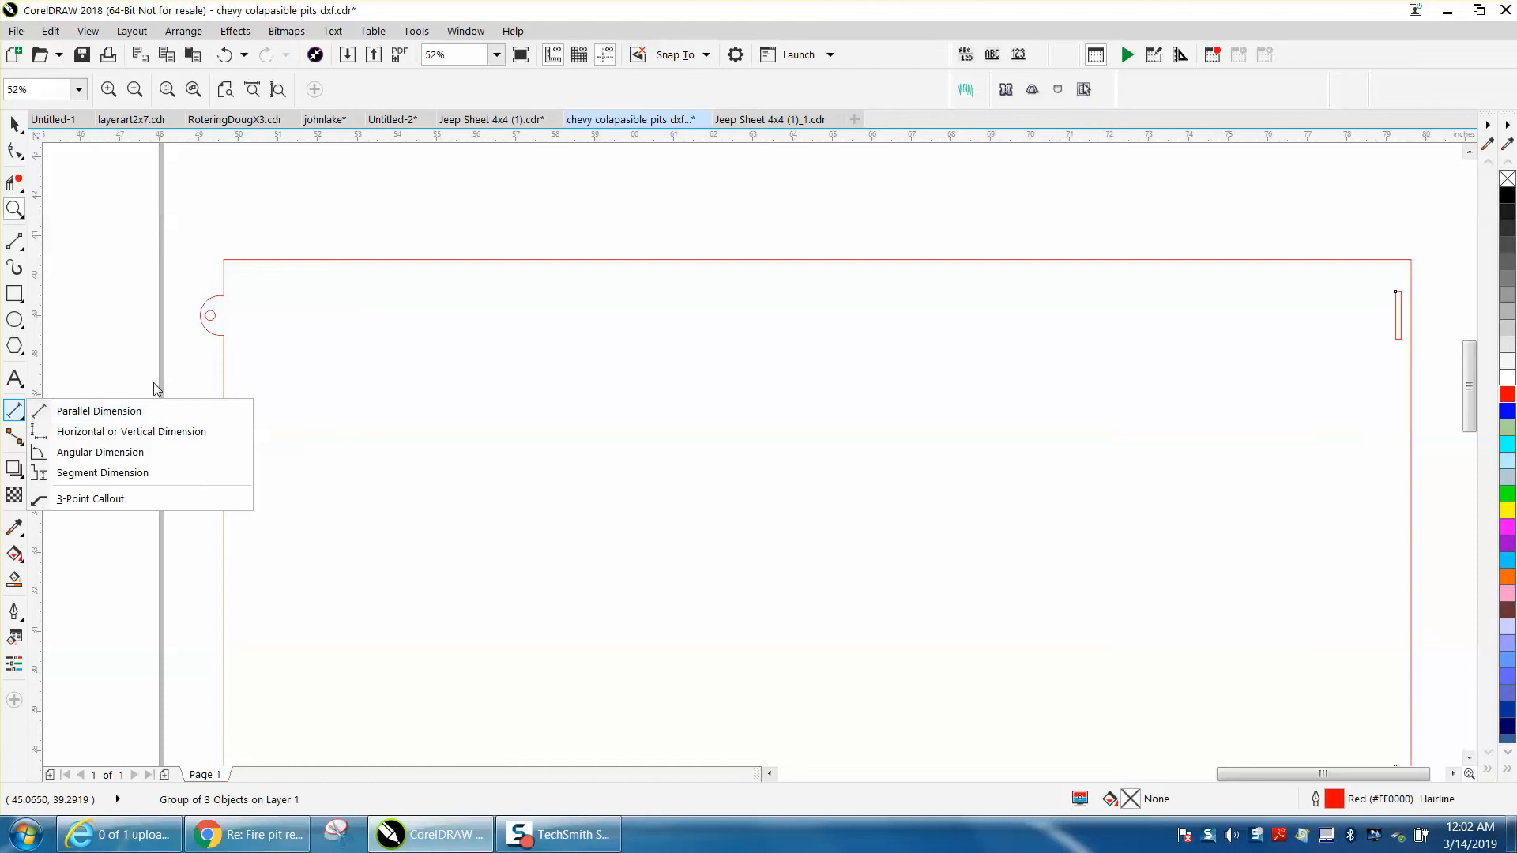
left_click(138, 411)
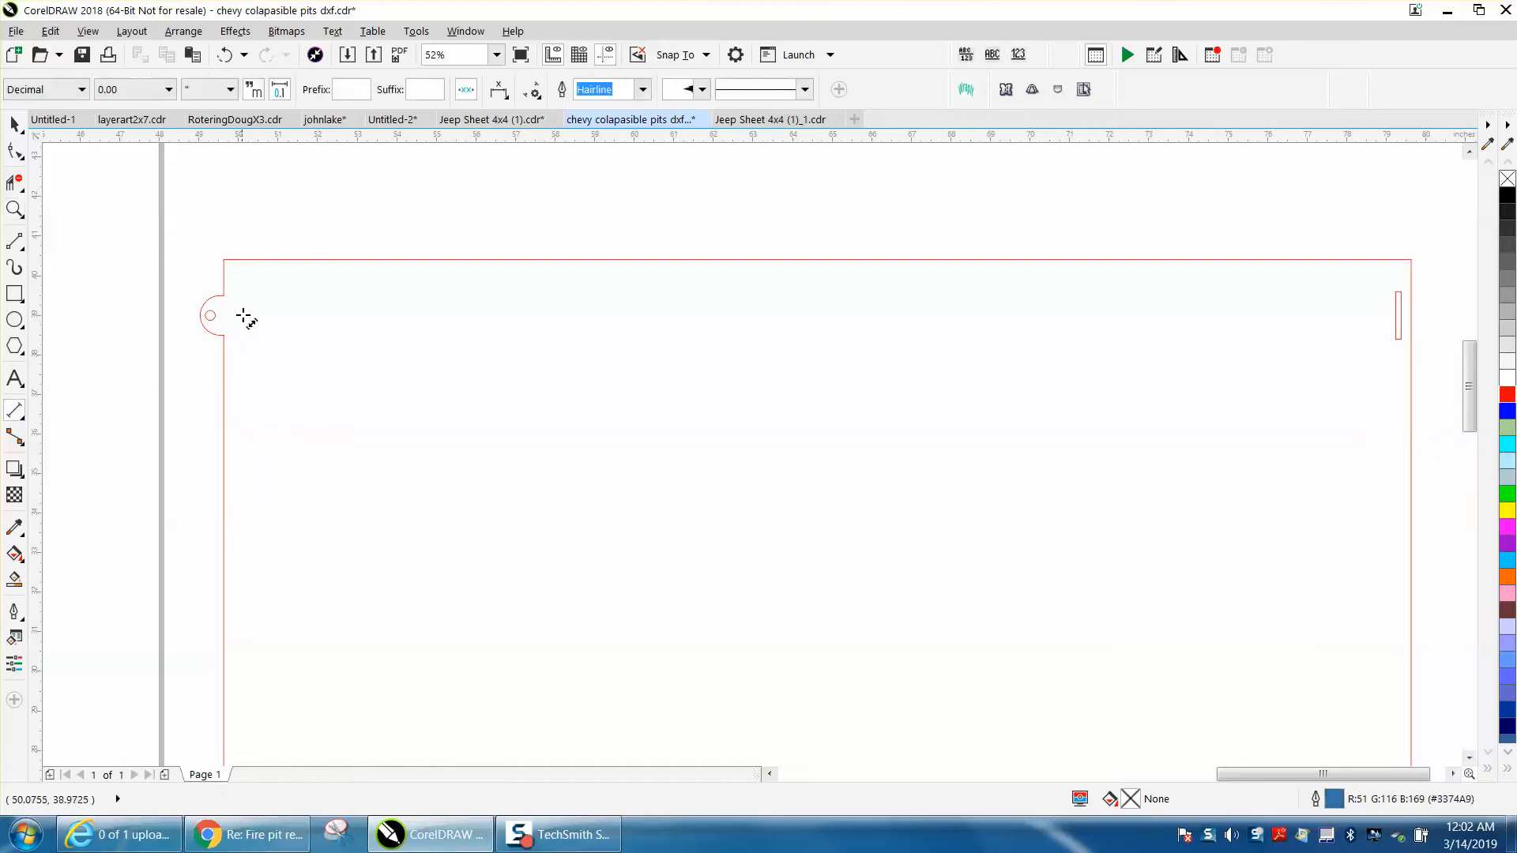
Draw a two-point line about 1 inch long between the corner nodes at the upper tab's base to close it off
left_click(14, 210)
left_click_drag(182, 282, 310, 370)
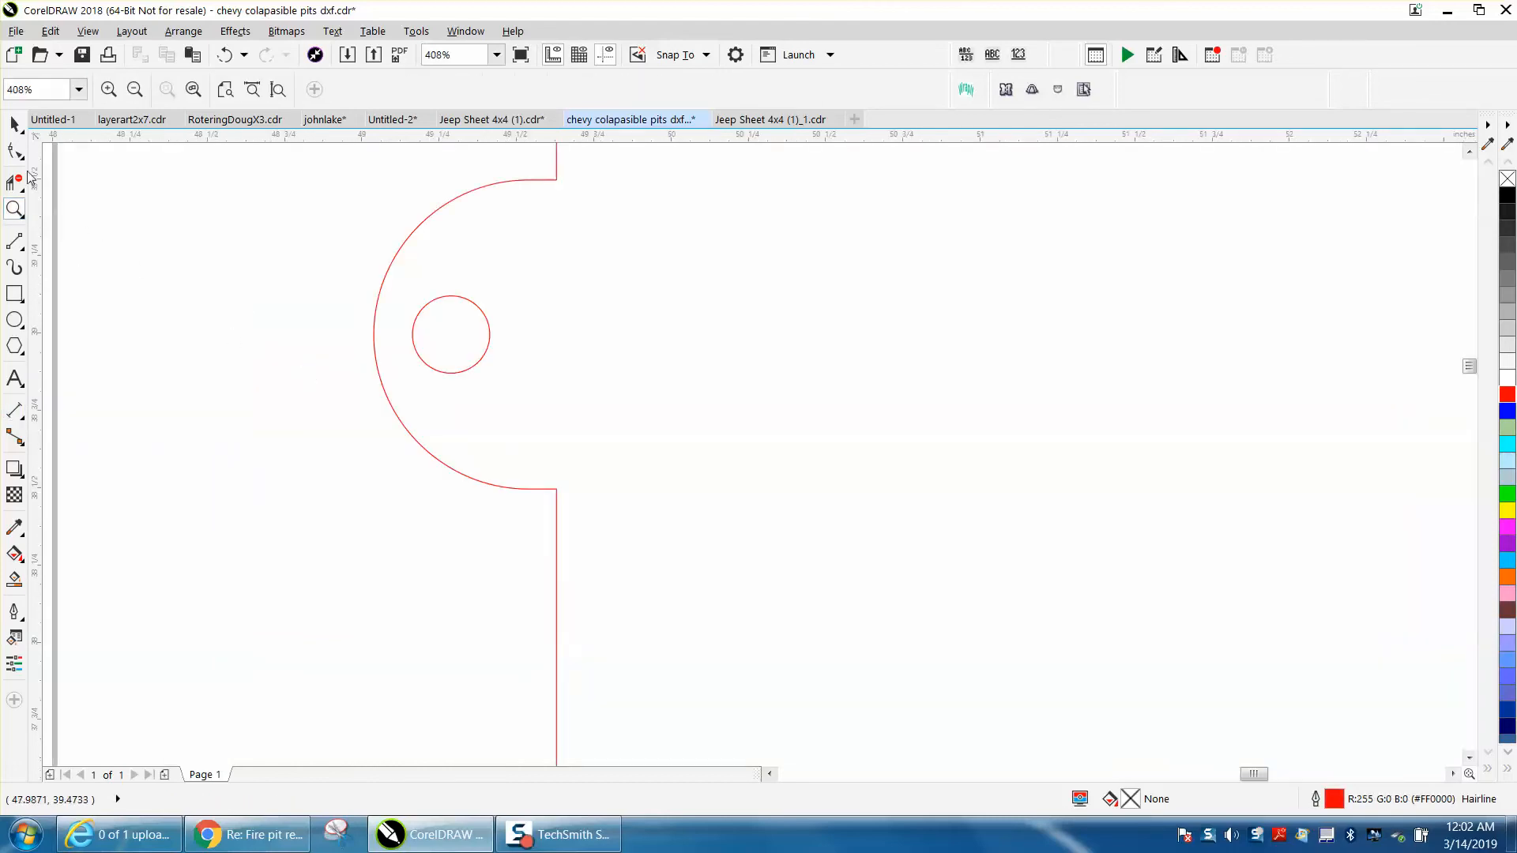
left_click(26, 254)
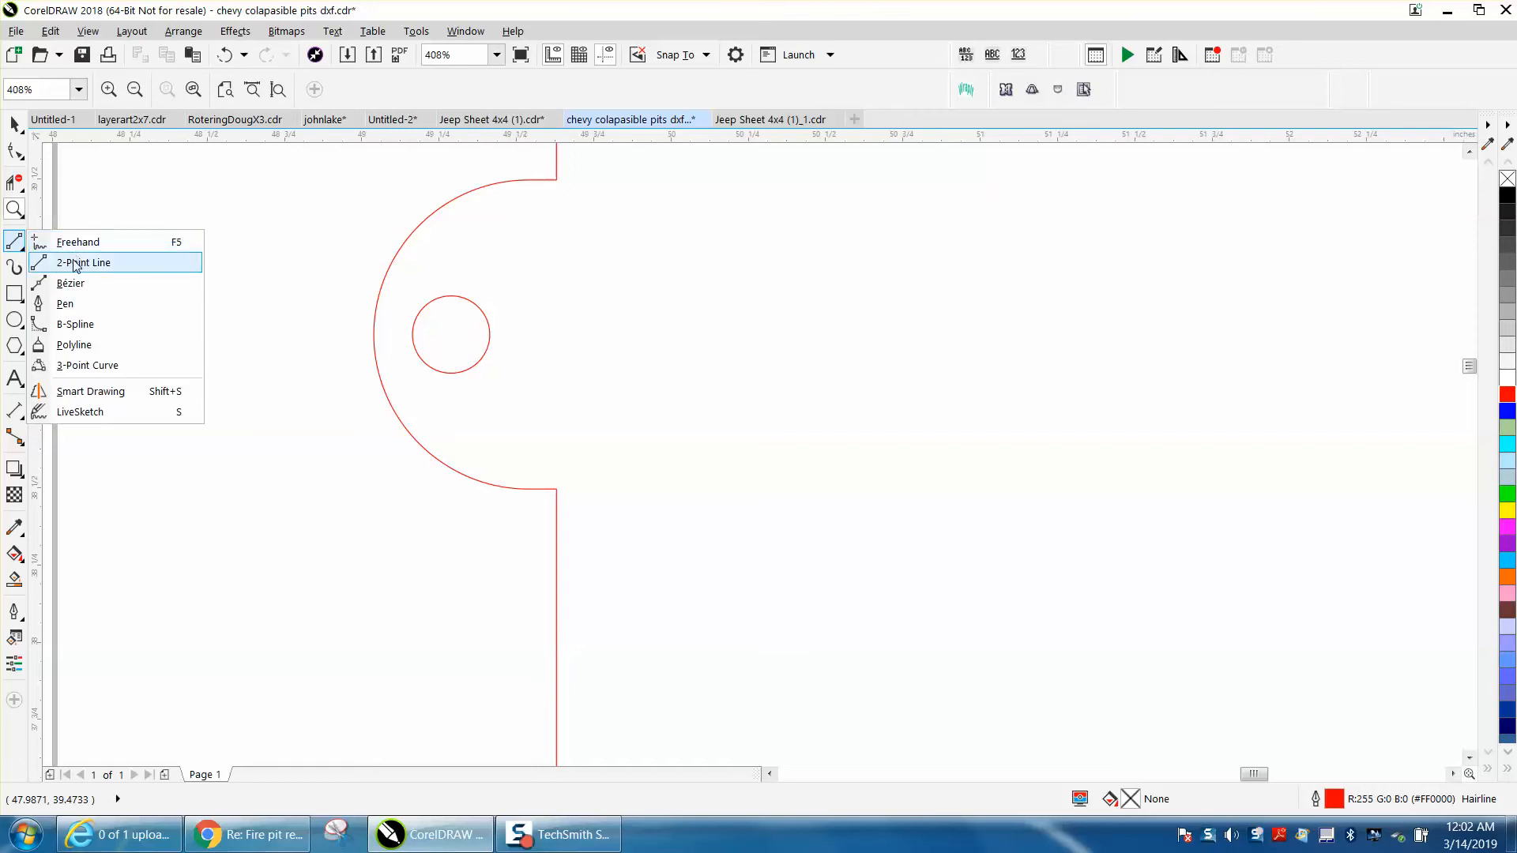
left_click(56, 262)
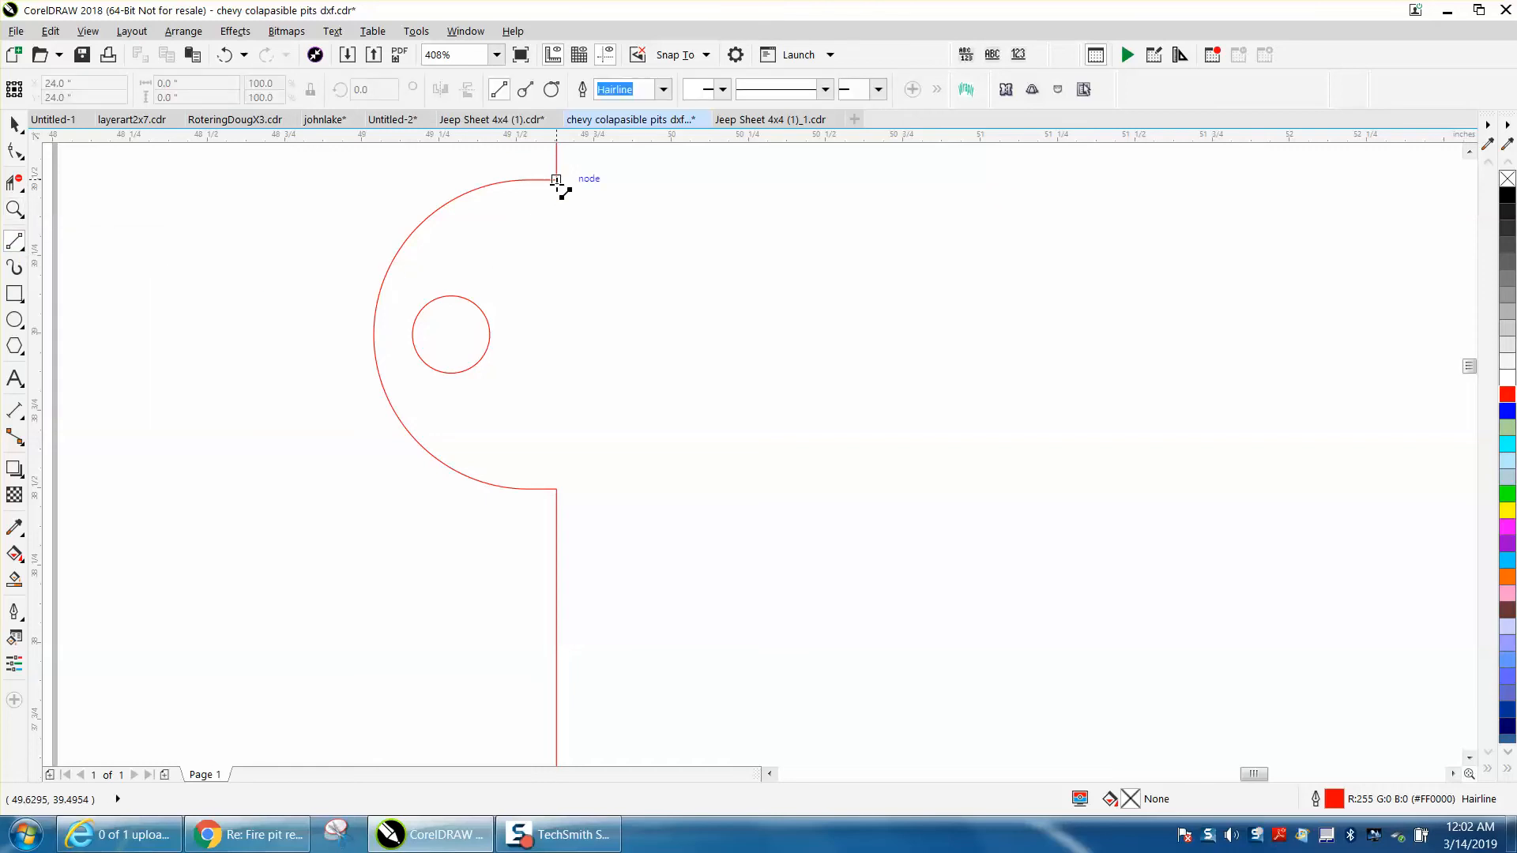
left_click_drag(556, 181, 566, 490)
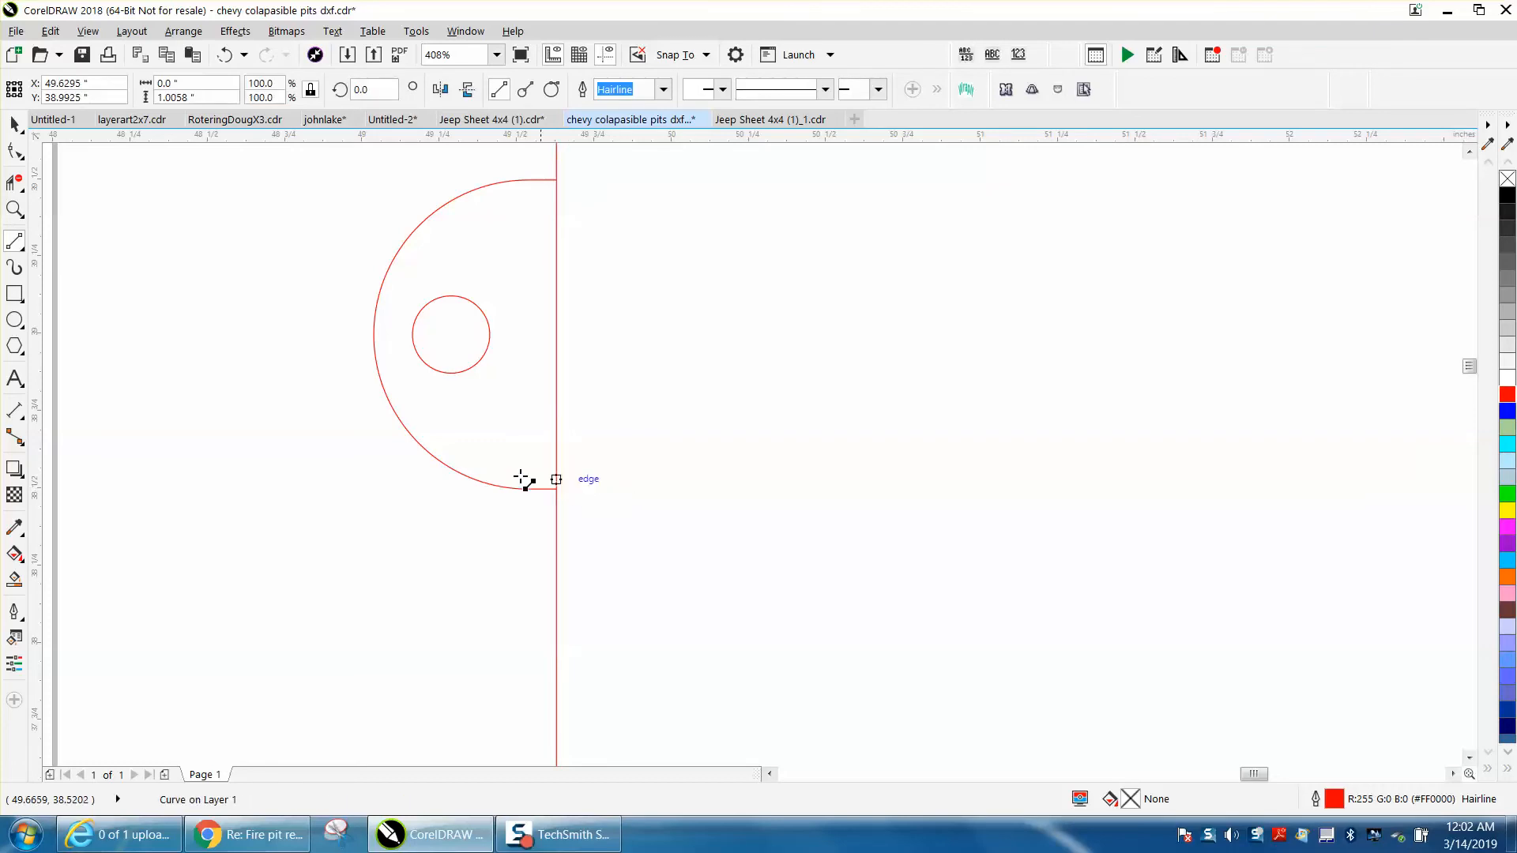
Smart Fill the closed tab around its hole and move the filled shape away from the panel onto the page
left_click(15, 579)
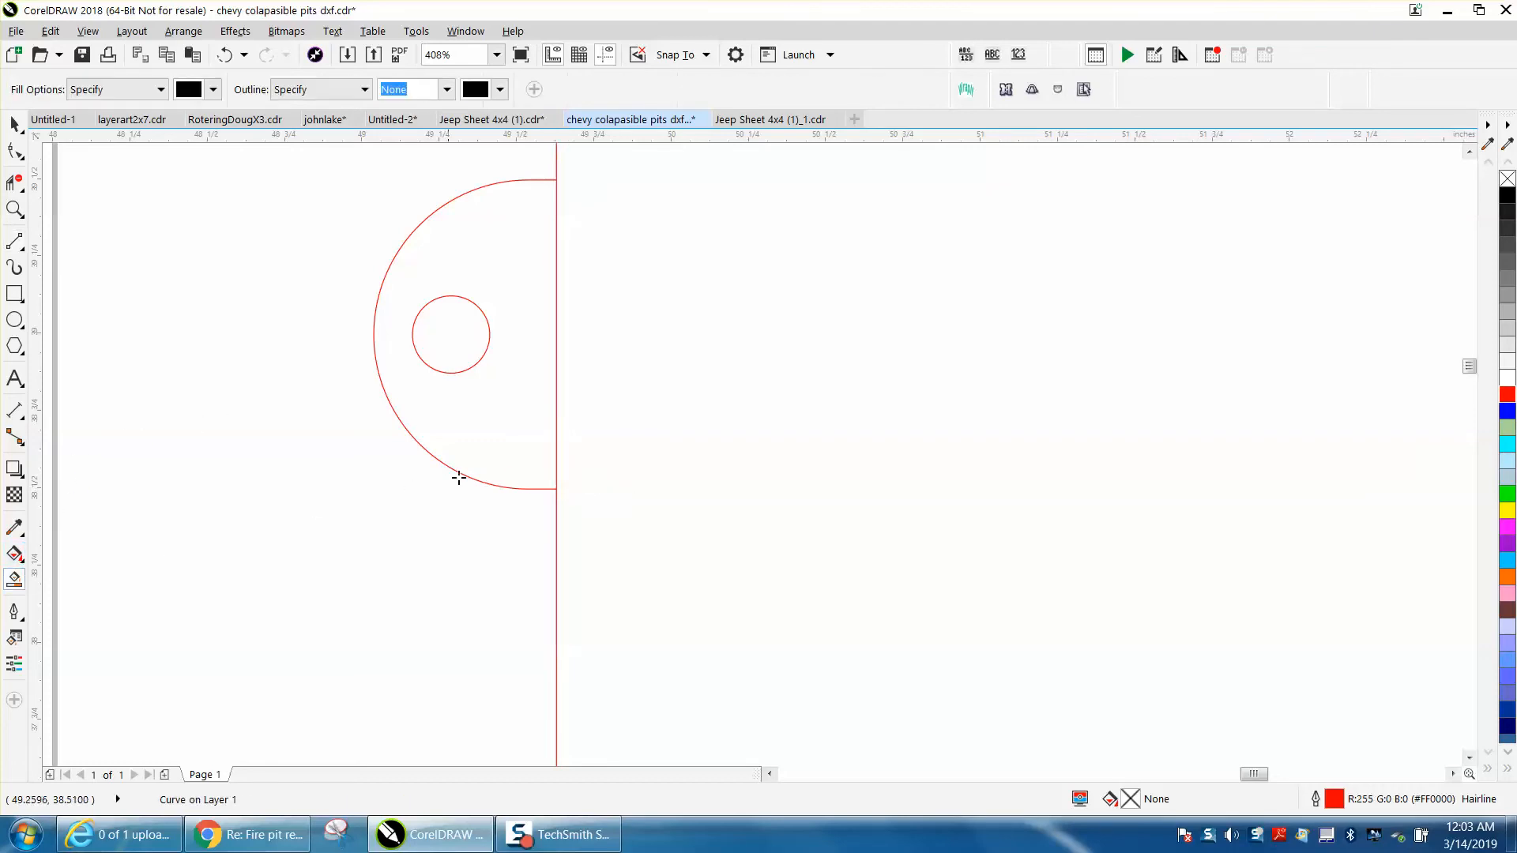
left_click(497, 459)
scroll(491, 440, "down", 3)
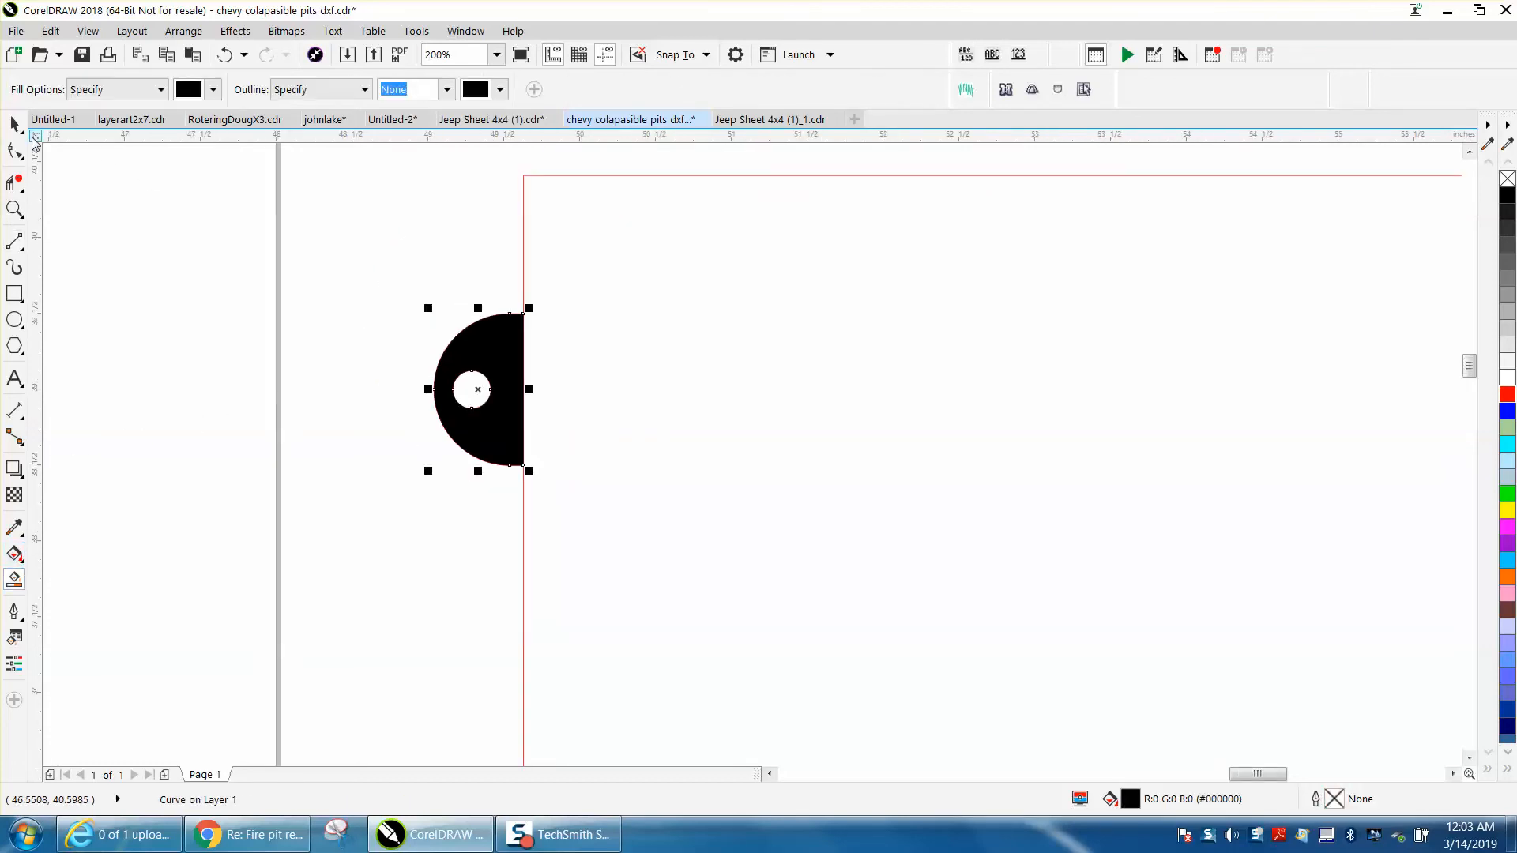
left_click(15, 124)
left_click(271, 386)
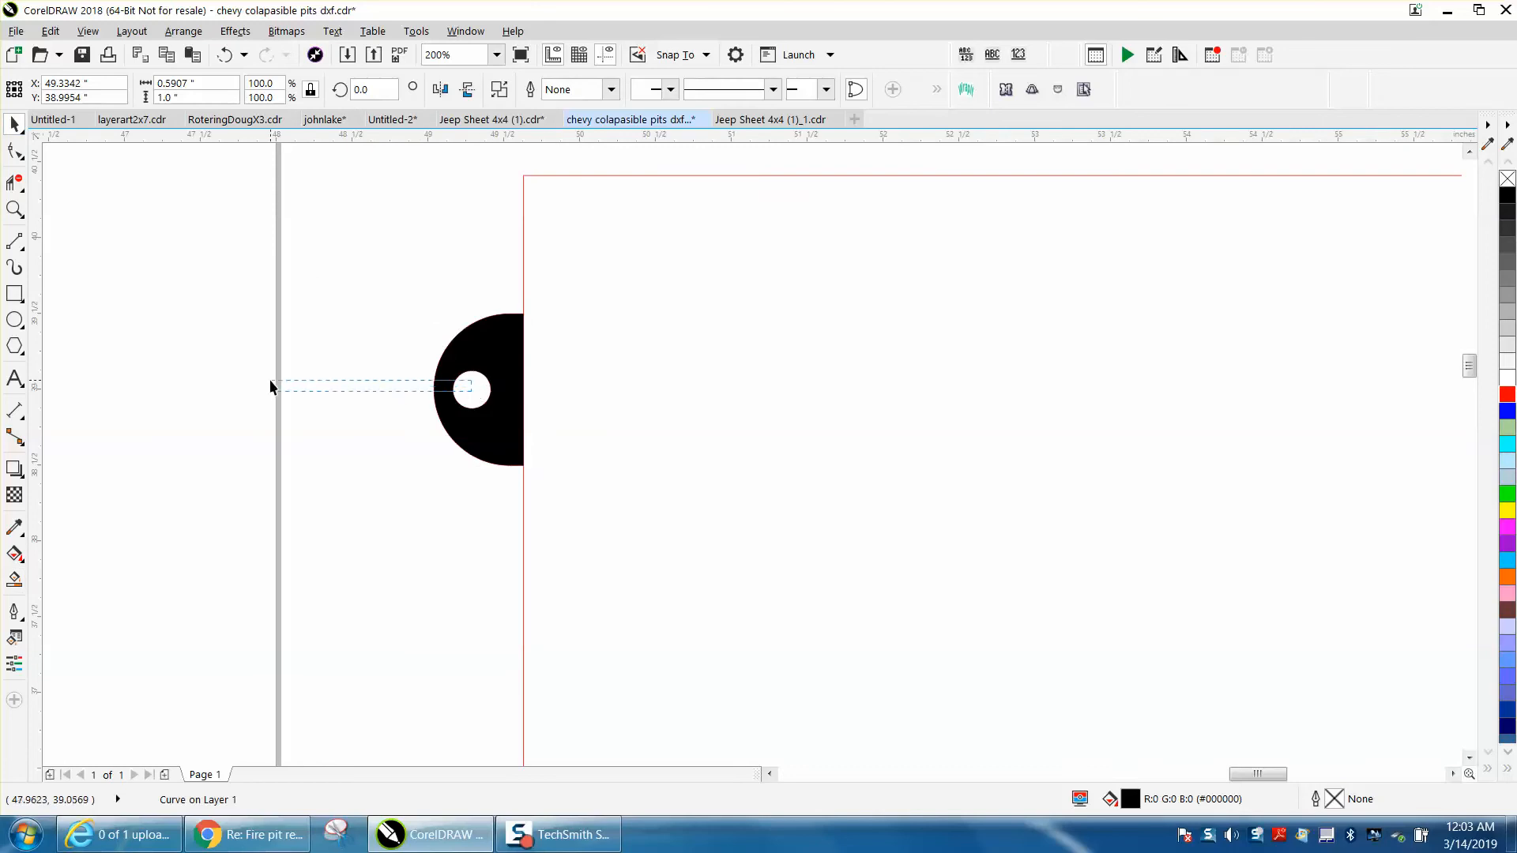
left_click_drag(518, 373, 192, 369)
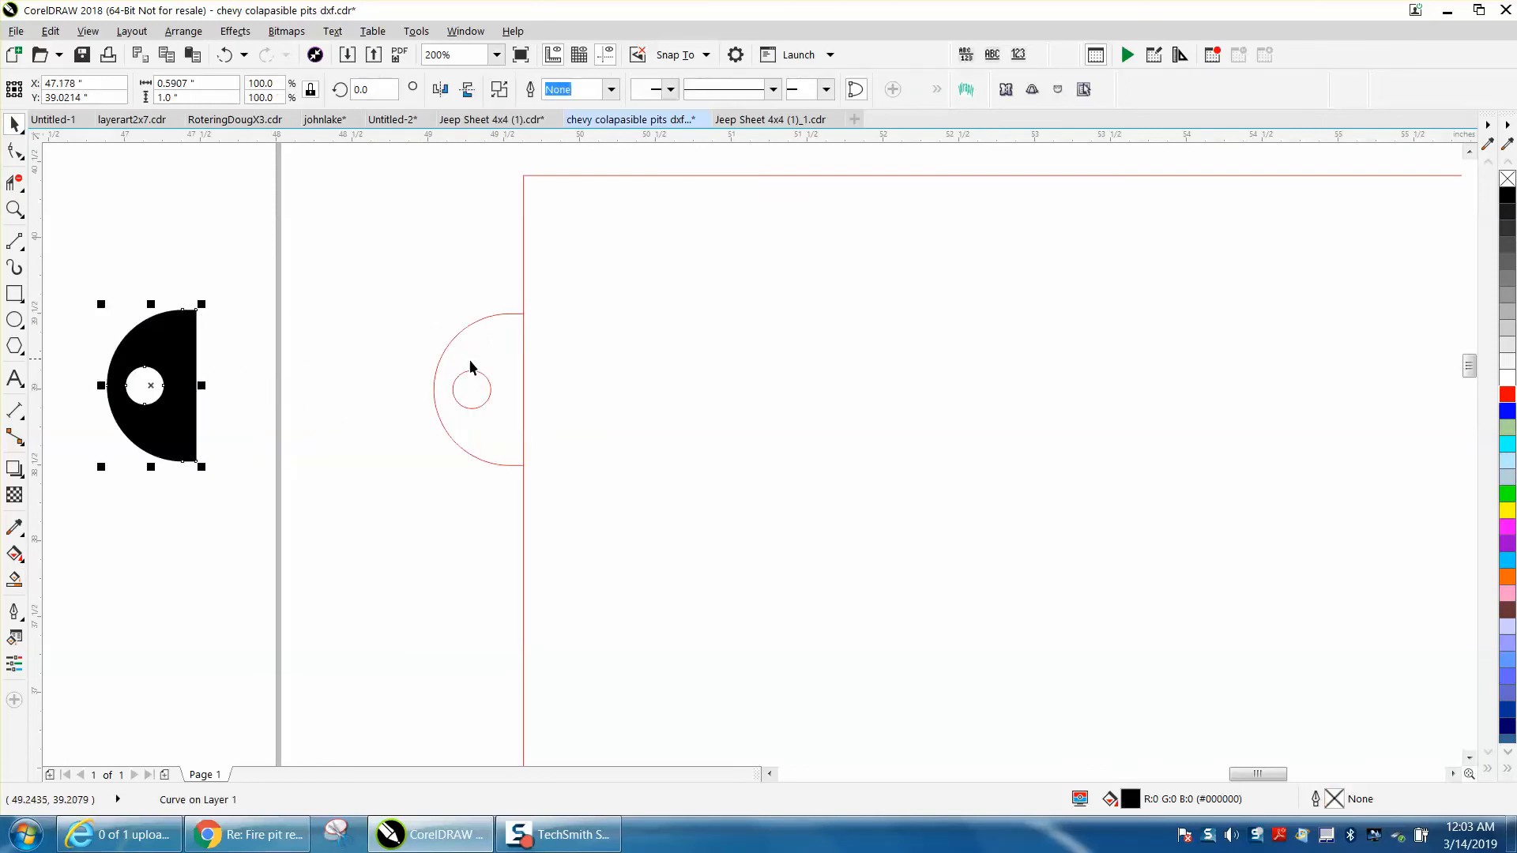
Remove the black fill from the extracted tab shape and give it a red outline
scroll(439, 375, "down", 1)
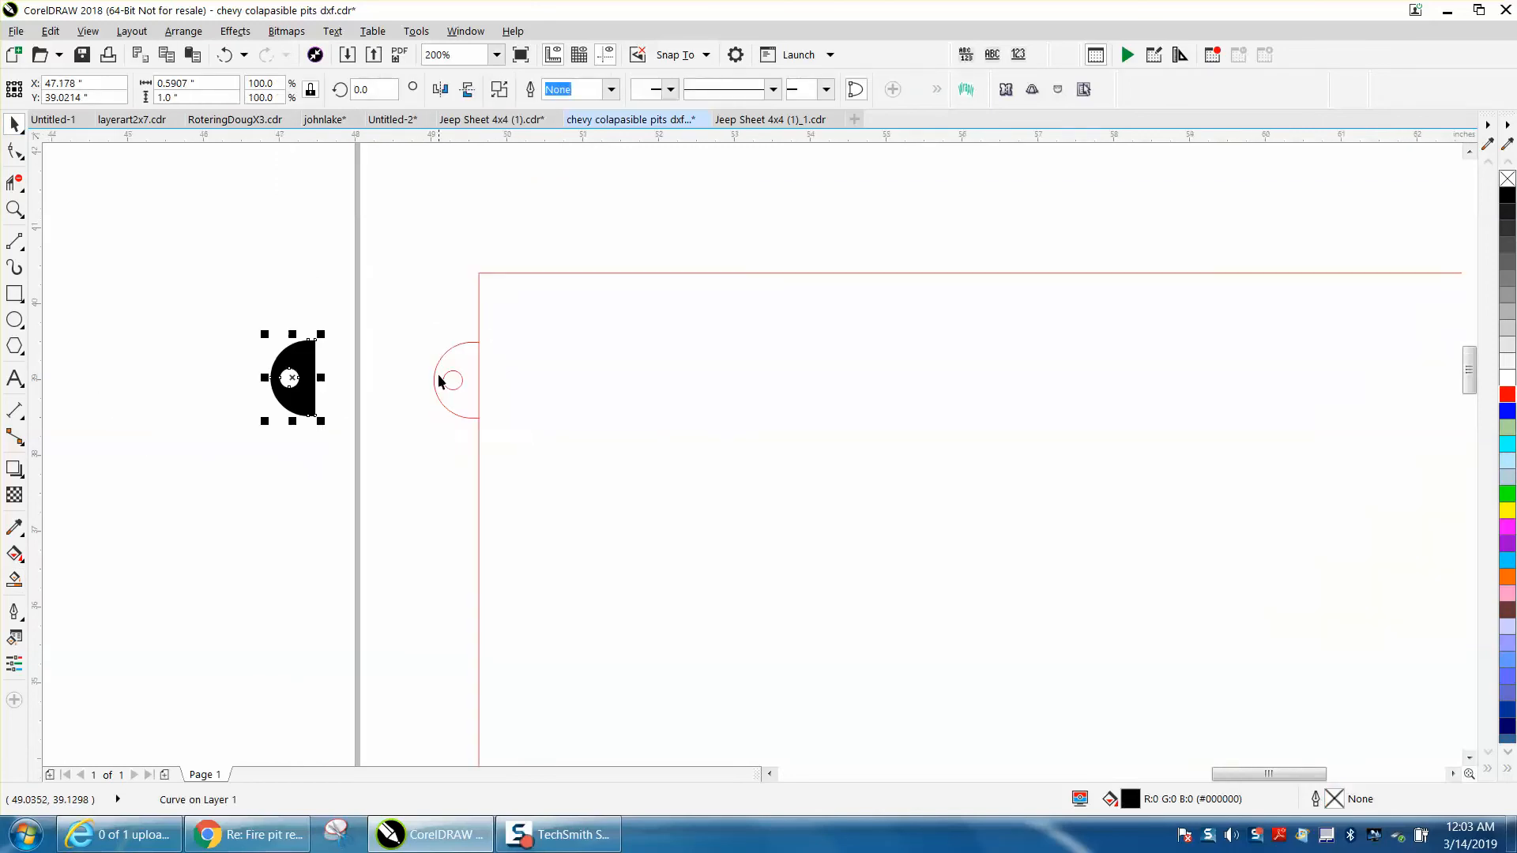
left_click(1507, 180)
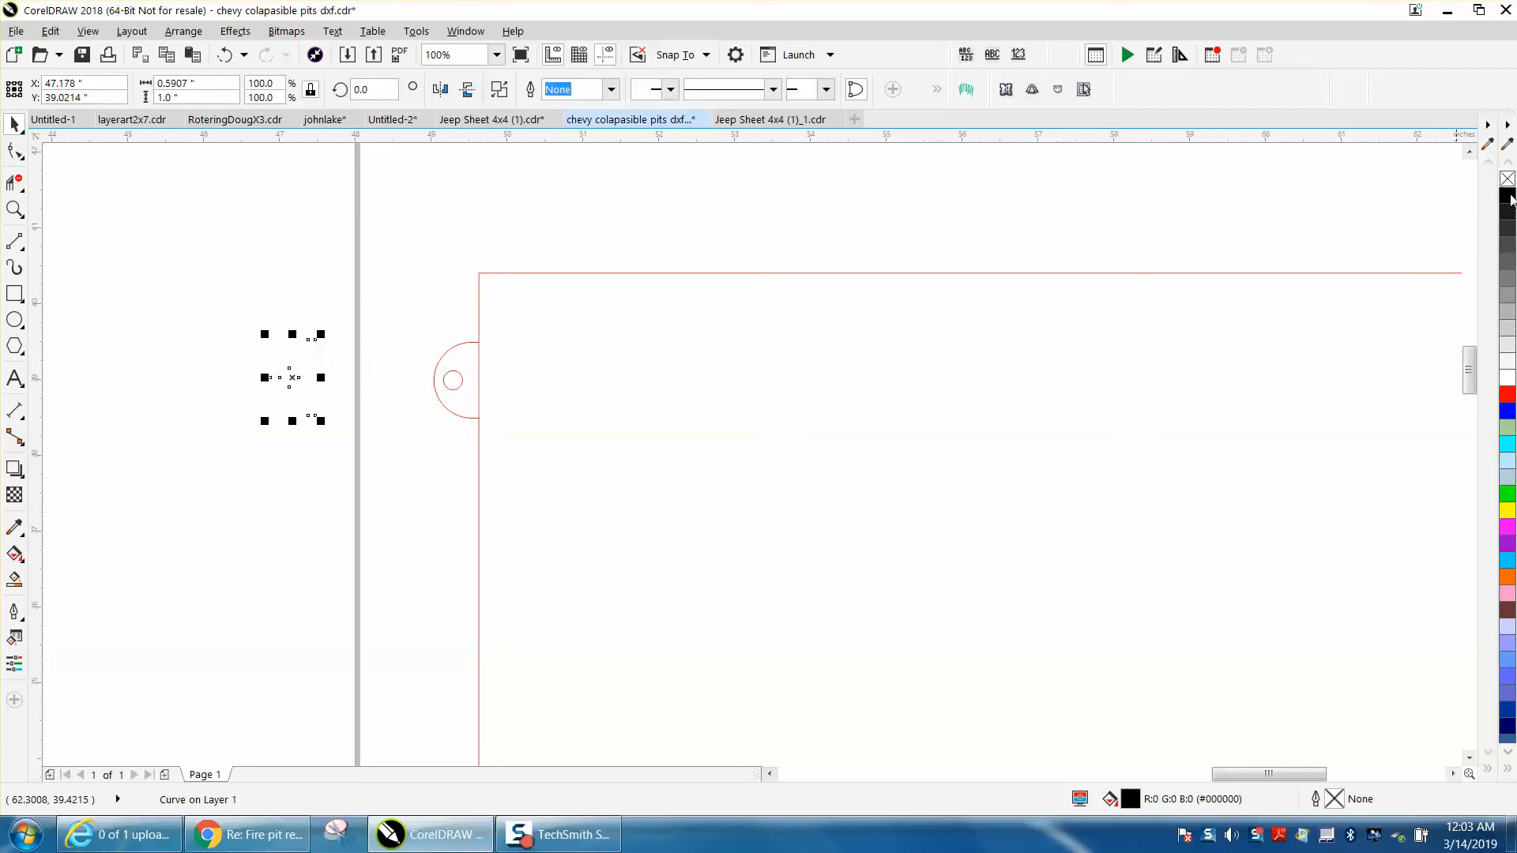
right_click(1507, 397)
scroll(1035, 420, "down", 1)
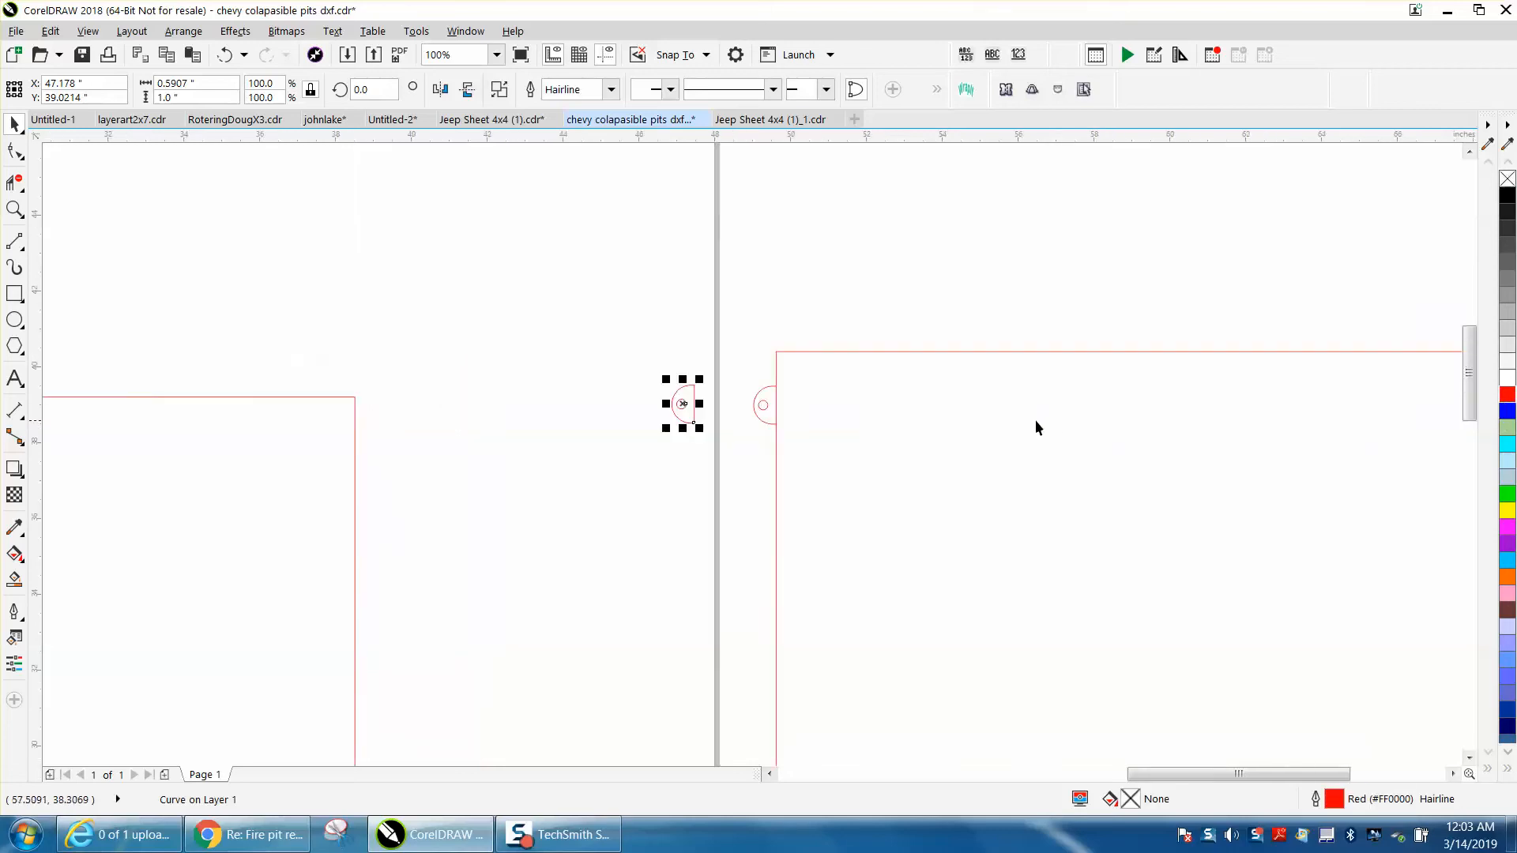
Center the extracted tab shape on the page, undoing the accidental stretch first
scroll(886, 446, "down", 1)
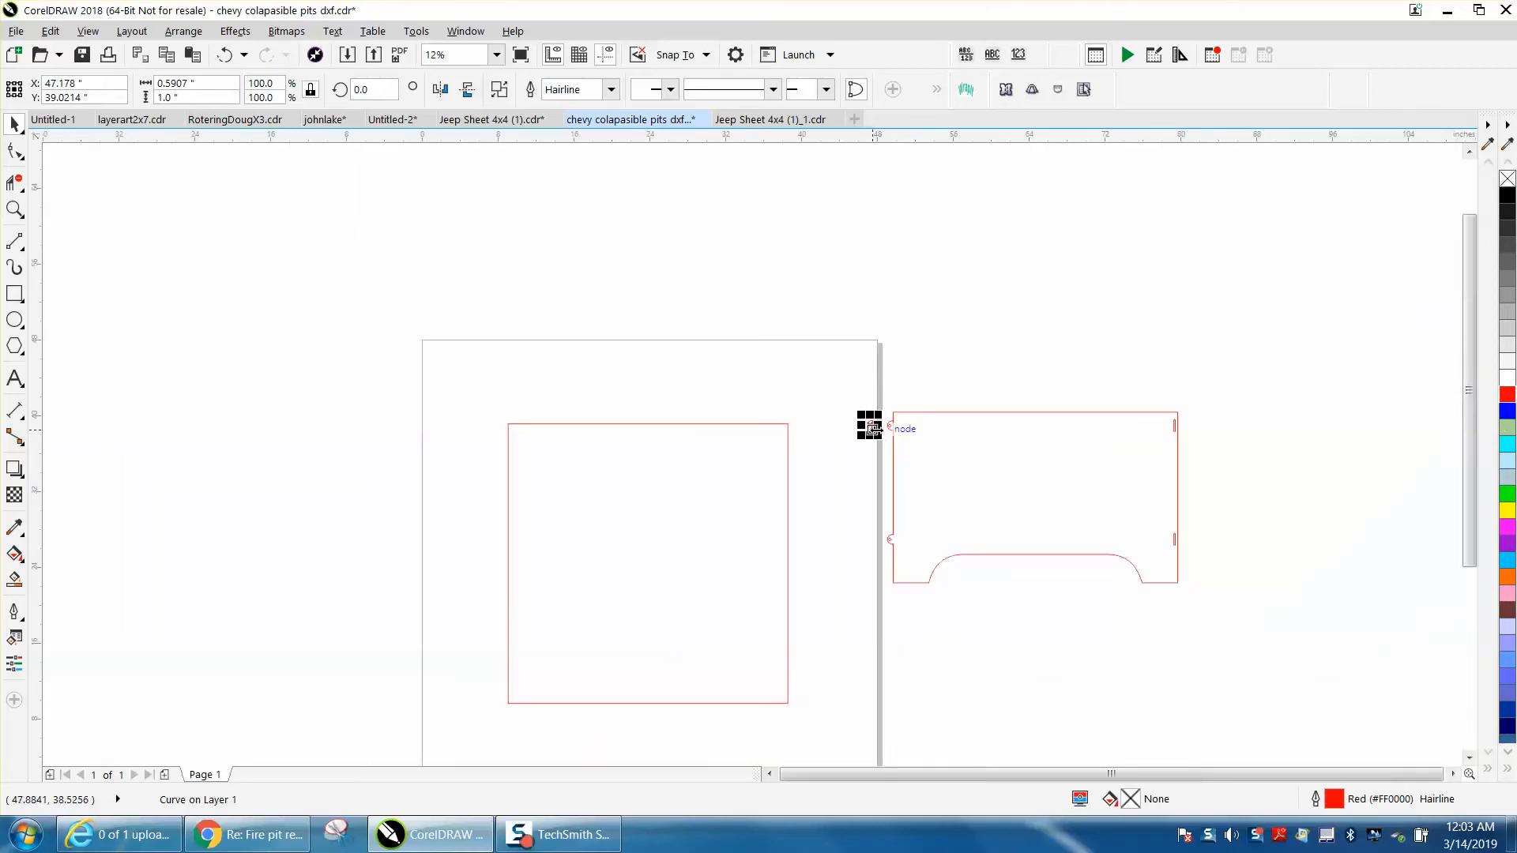
left_click_drag(870, 424, 641, 380)
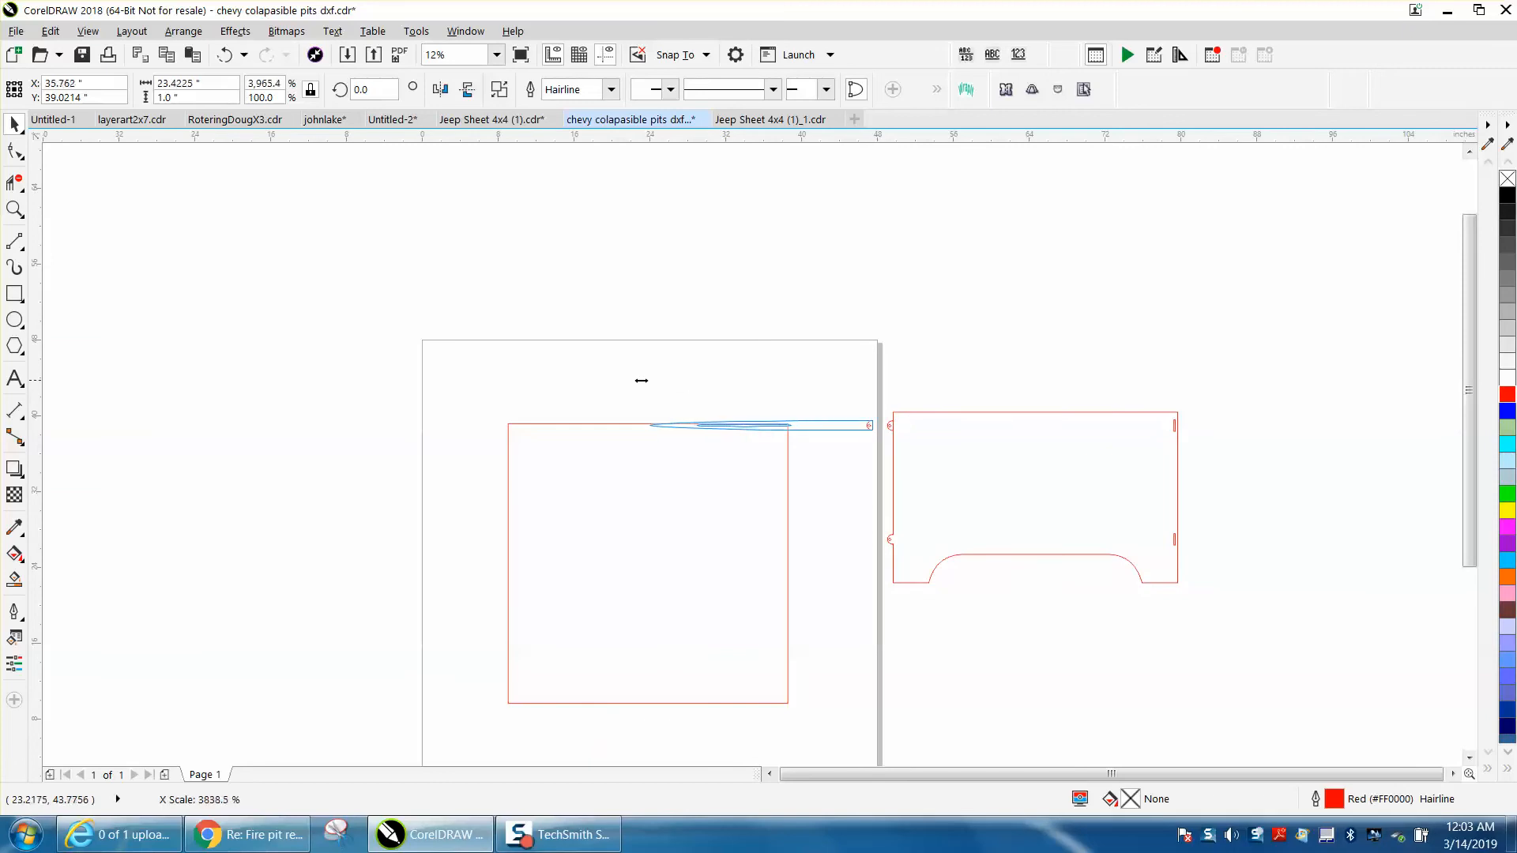
left_click(225, 54)
key("p")
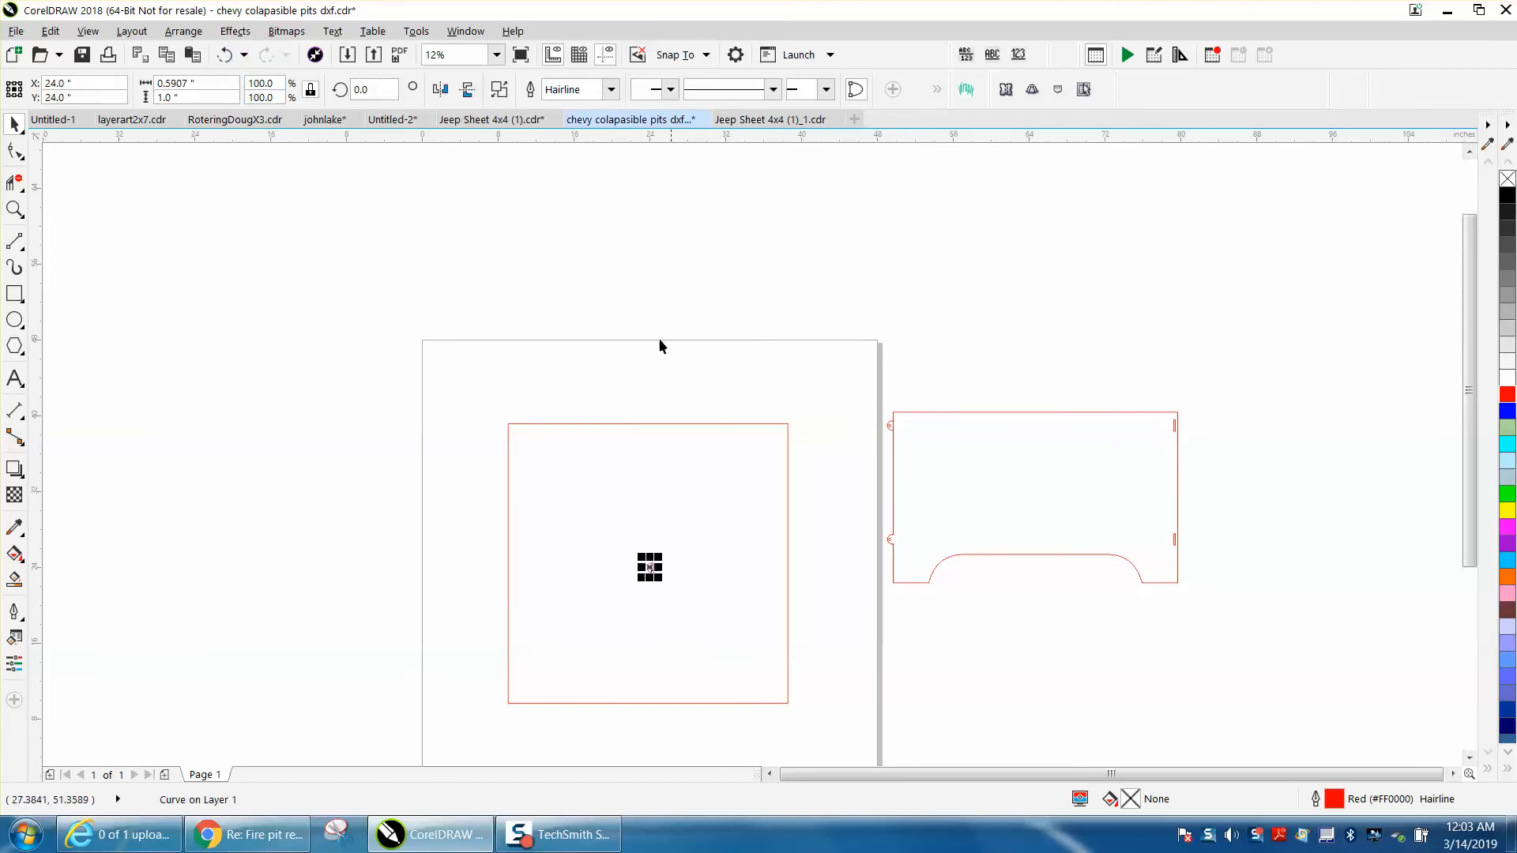
Set the tab shape's rotation angle to 270 degrees so its rounded side points up
left_click(15, 209)
mouse_move(508, 424)
left_mouse_down()
mouse_move(622, 577)
mouse_move(972, 742)
left_mouse_up()
left_click(15, 125)
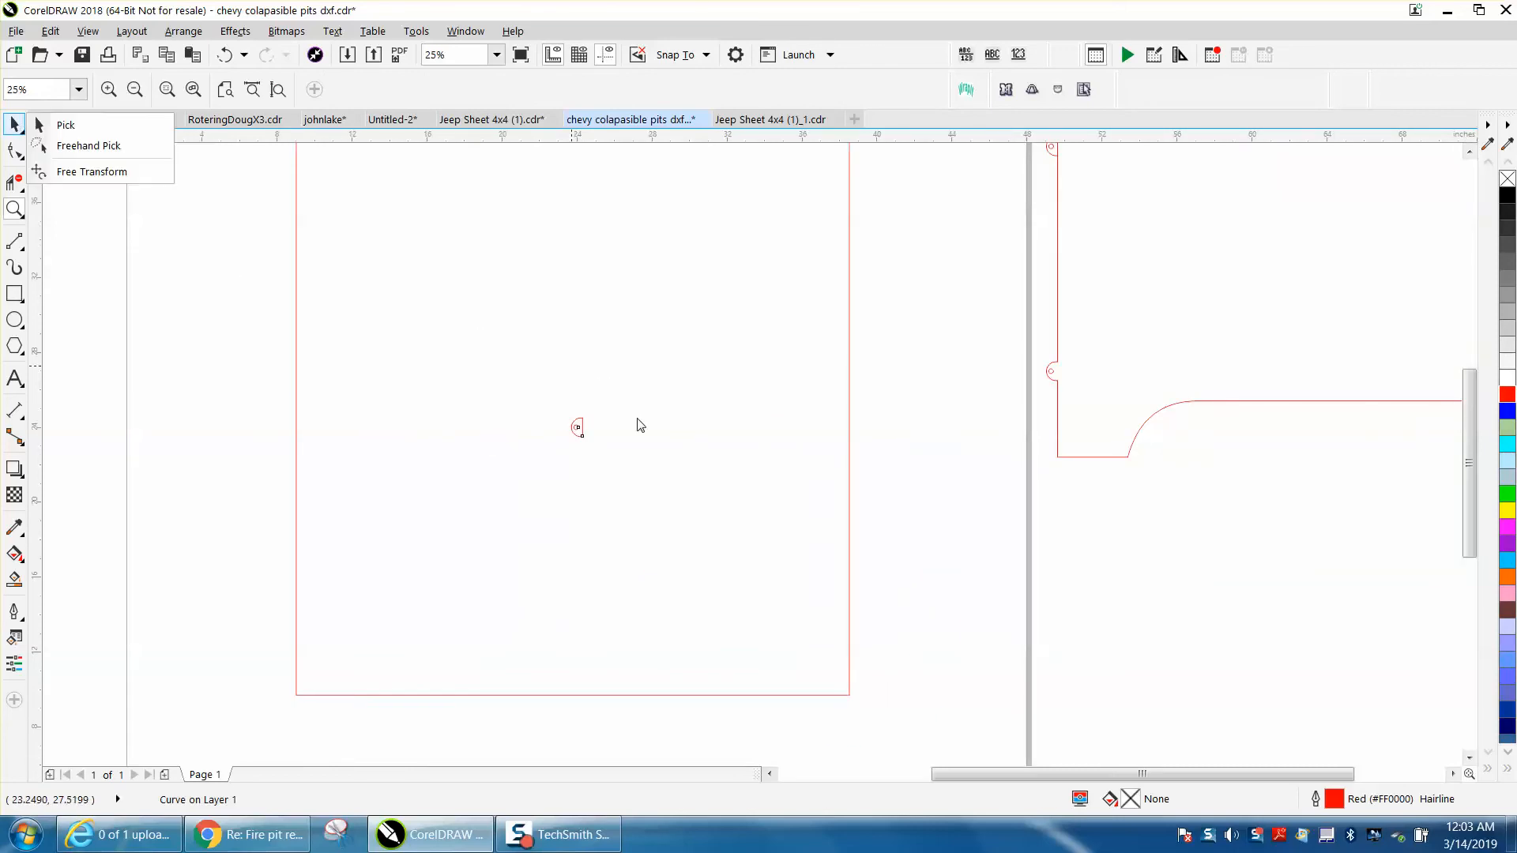
left_click(66, 125)
left_click(573, 419)
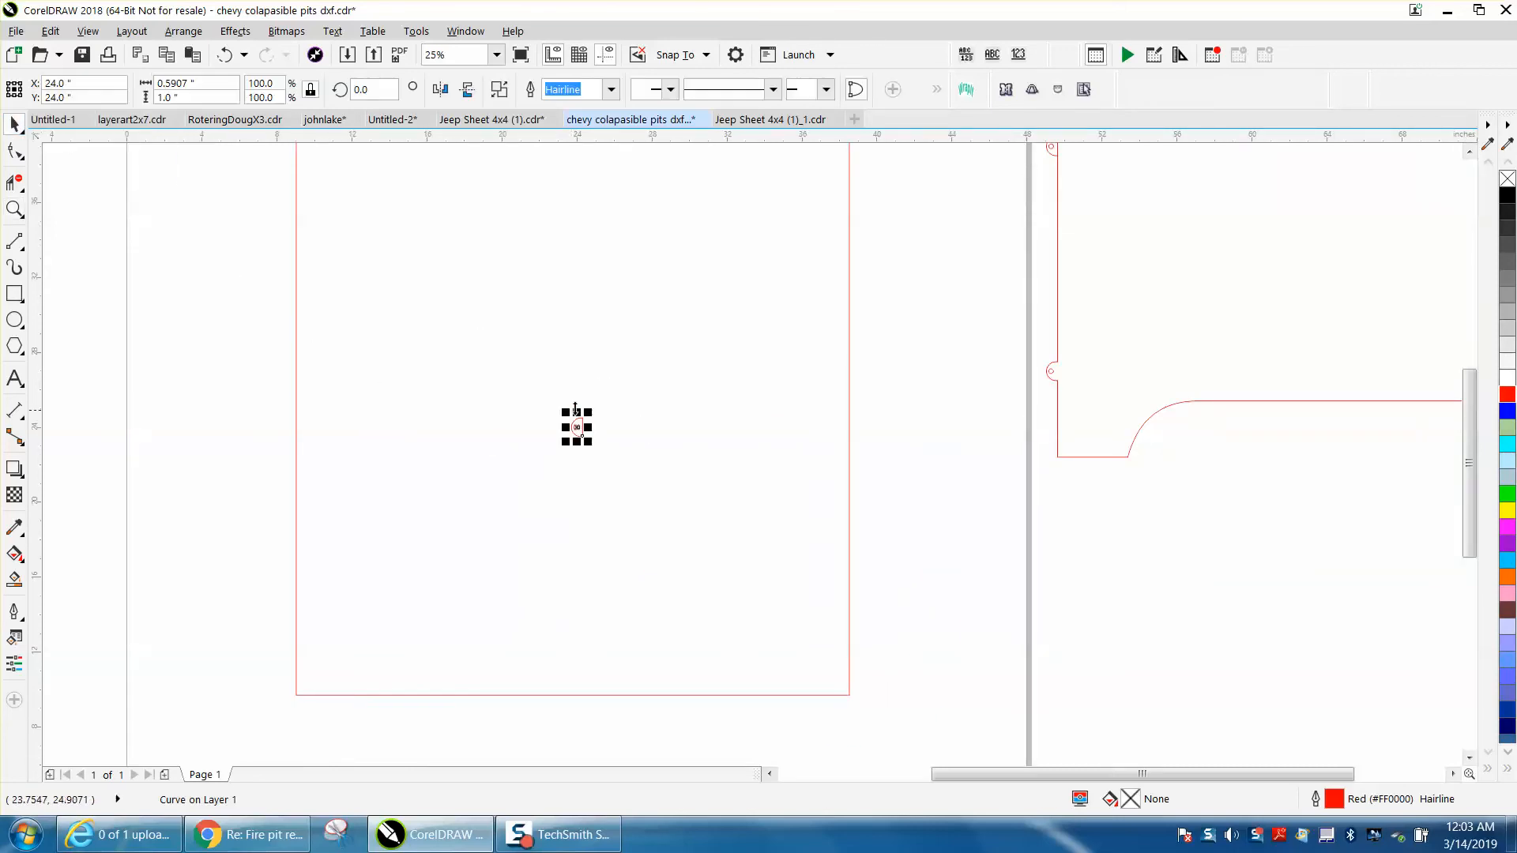
left_click(388, 93)
type("280")
key("Return")
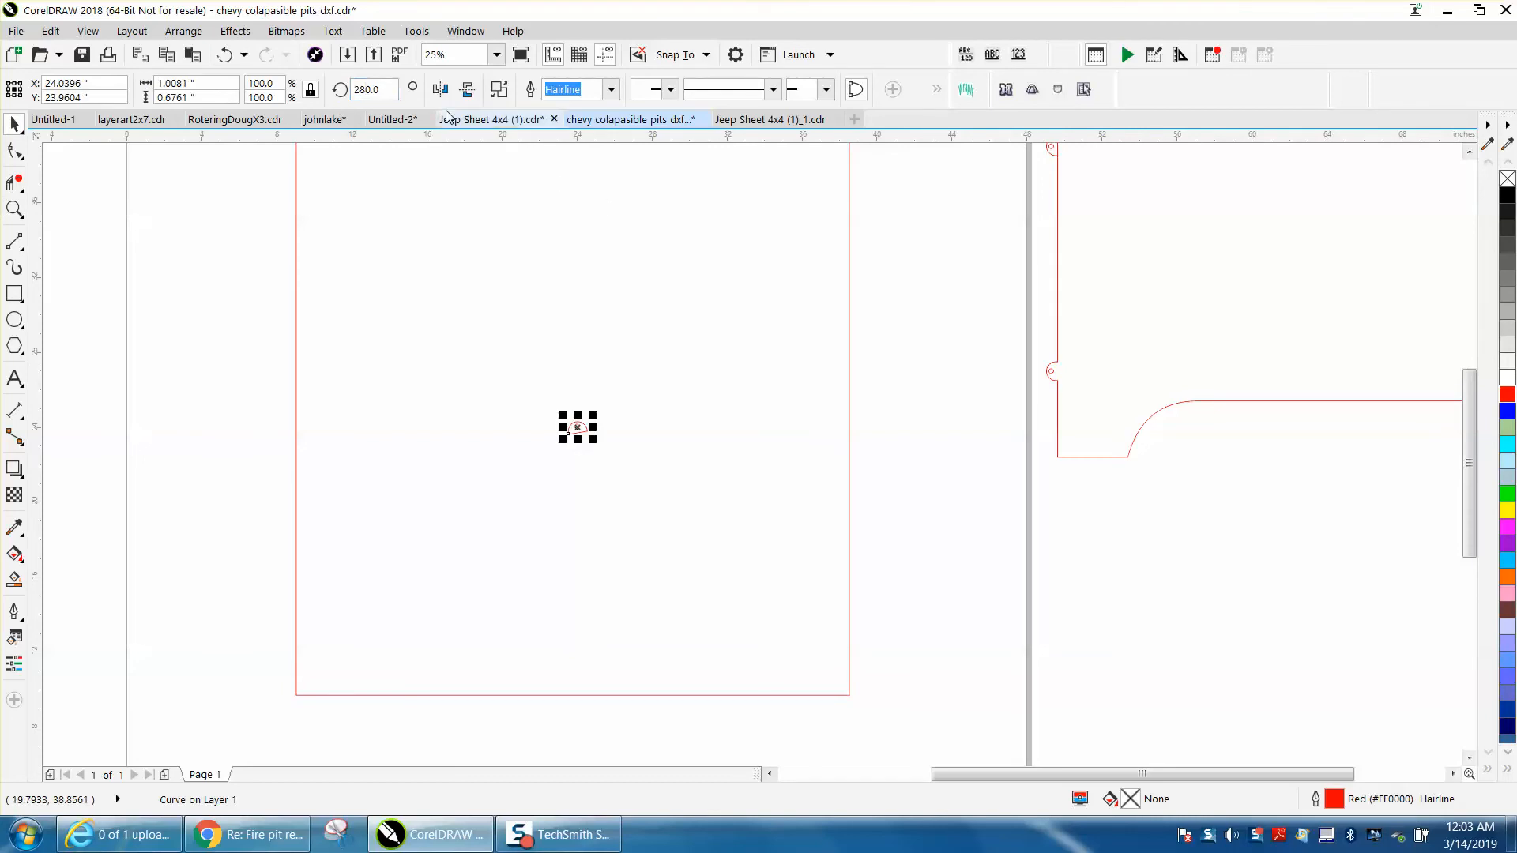
left_click_drag(384, 90, 334, 89)
type("270")
key("Return")
Align the top of the tab shape with the top edge of the 29.5-inch square
scroll(765, 343, "down", 2)
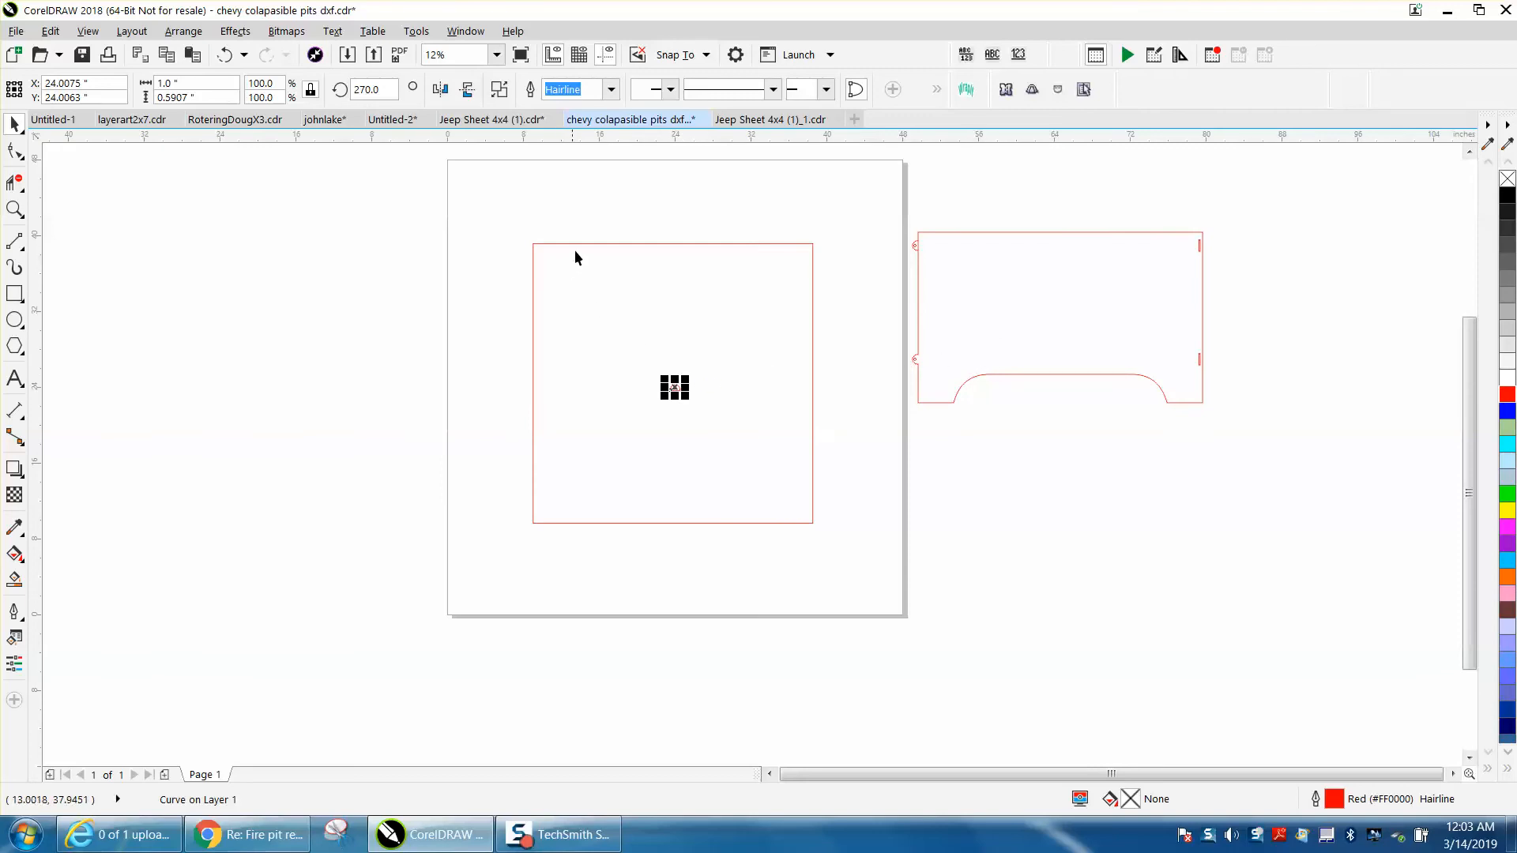
left_click(596, 244, "shift")
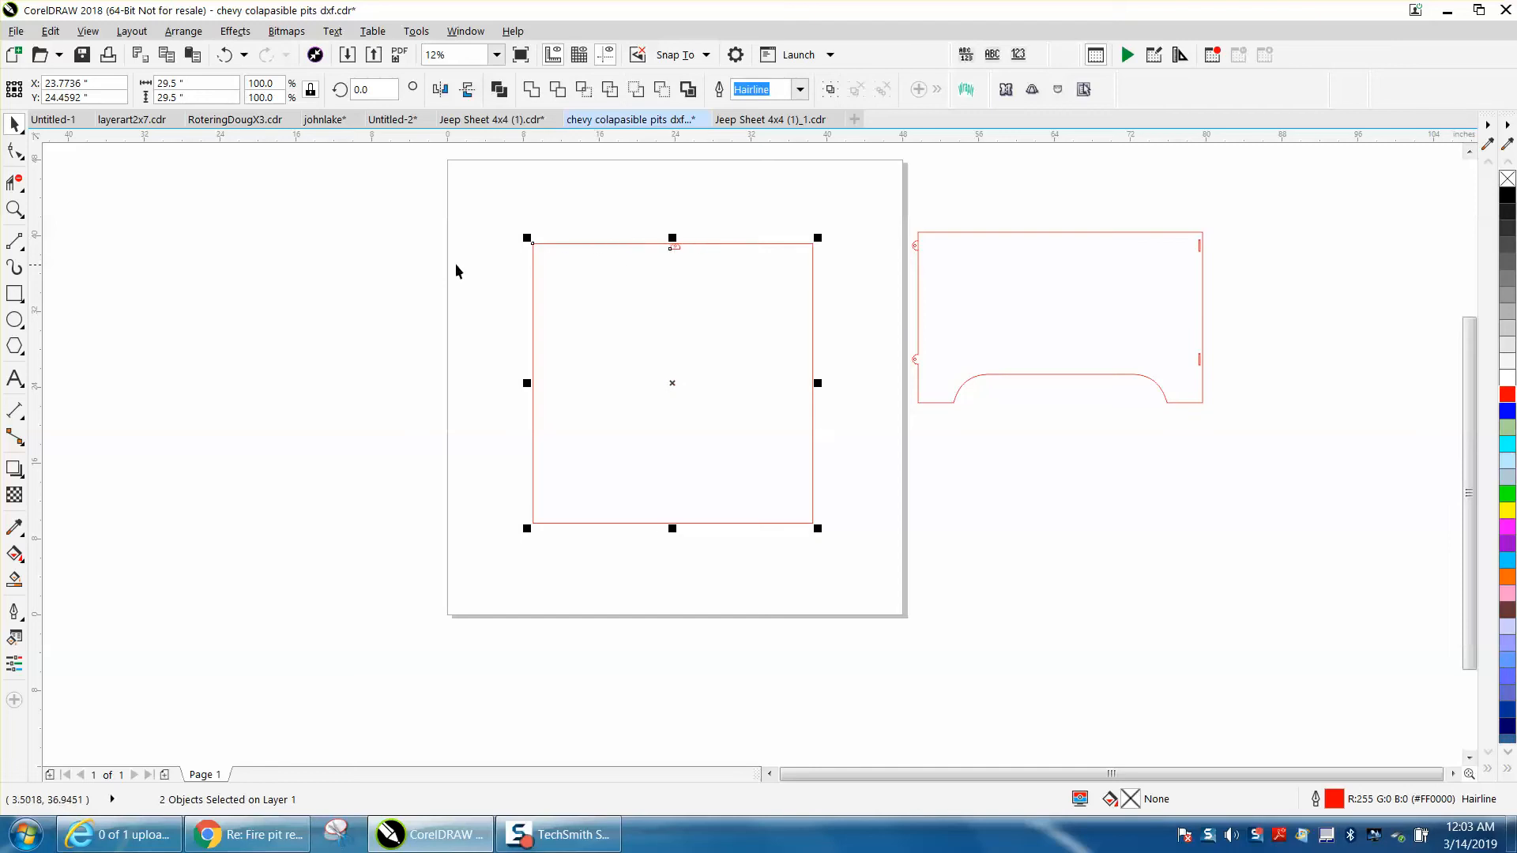
left_click(15, 209)
left_click_drag(519, 227, 945, 363)
left_click(14, 124)
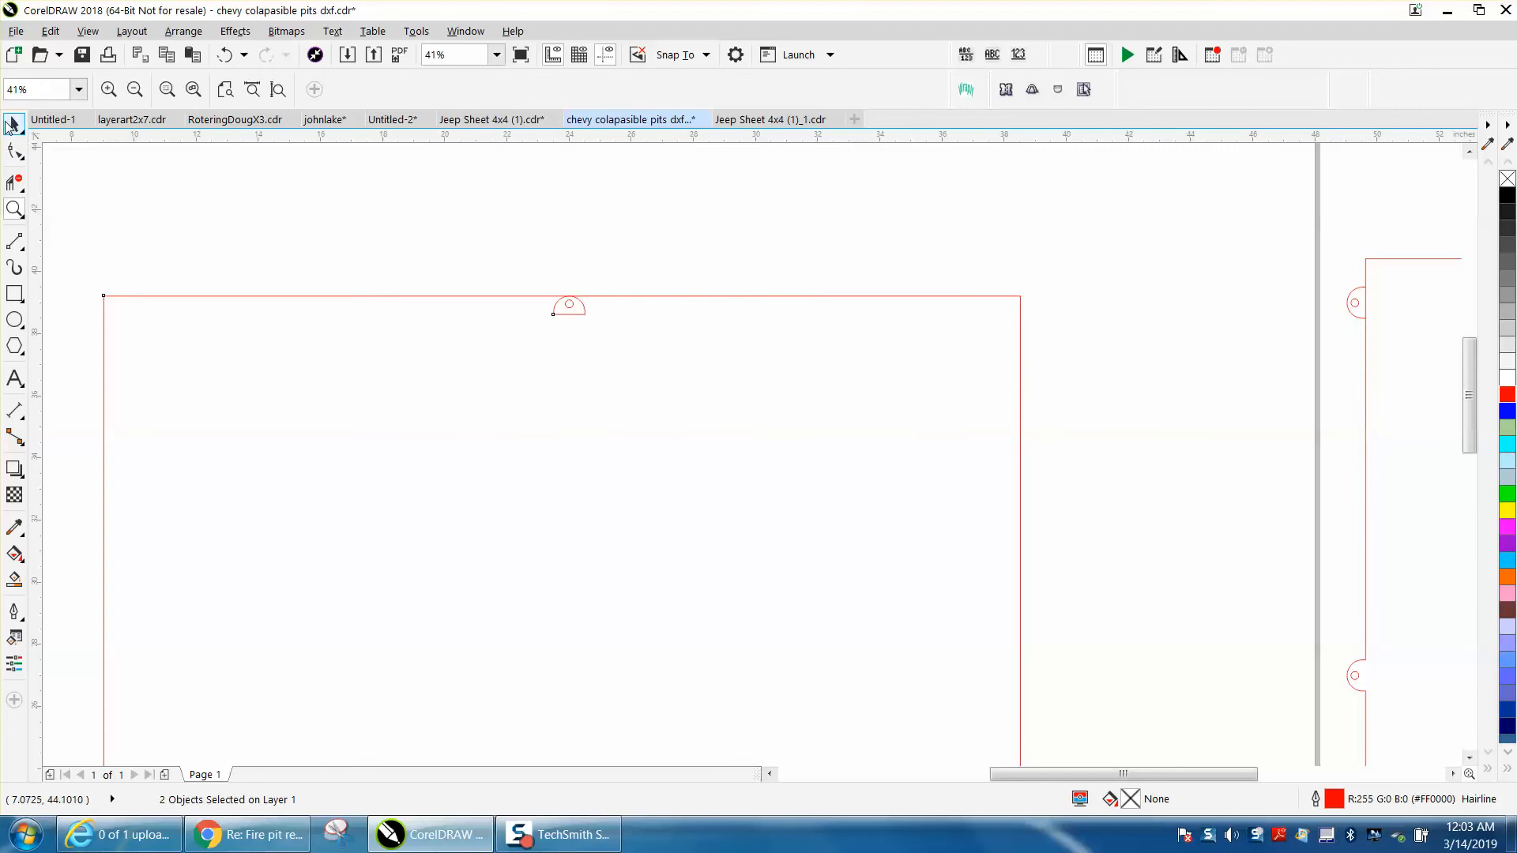
left_click(579, 269)
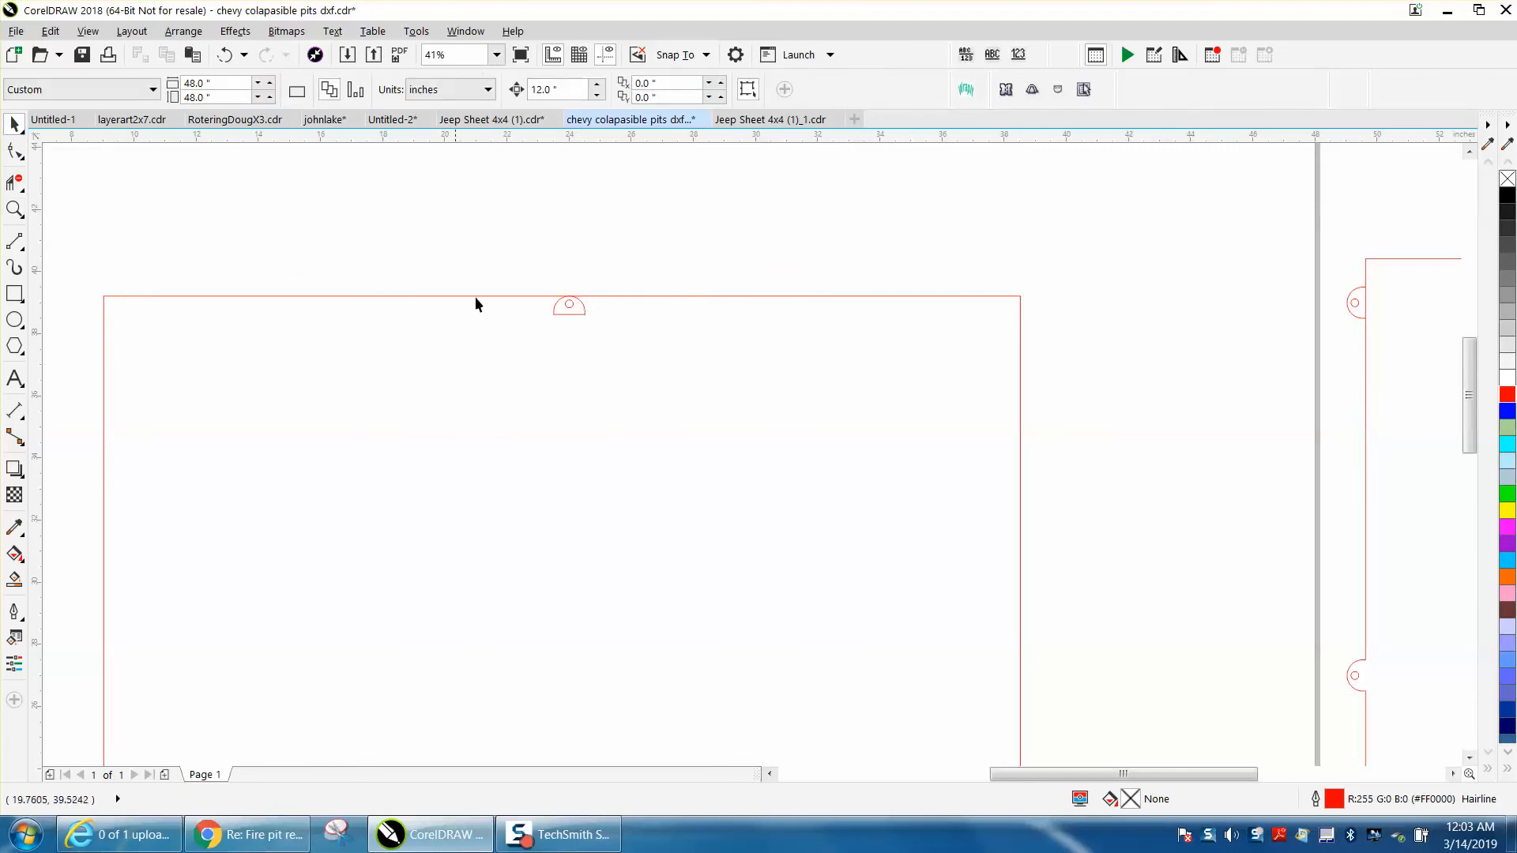
Move the tab straight up until its flat base snaps onto the square's top edge
left_click(15, 210)
left_click_drag(541, 275, 726, 380)
left_click(14, 124)
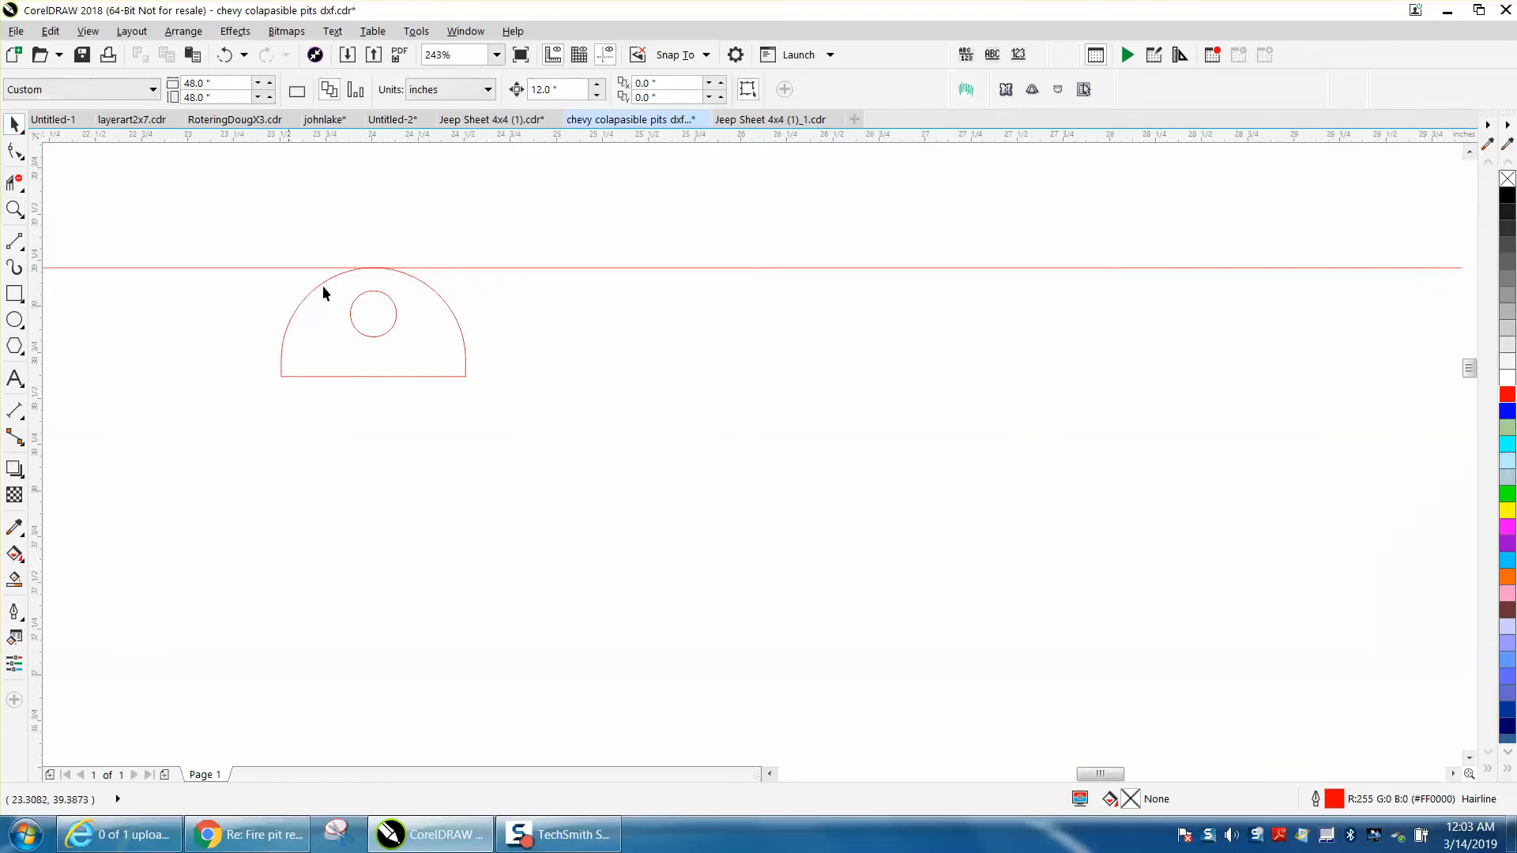
left_click(388, 376)
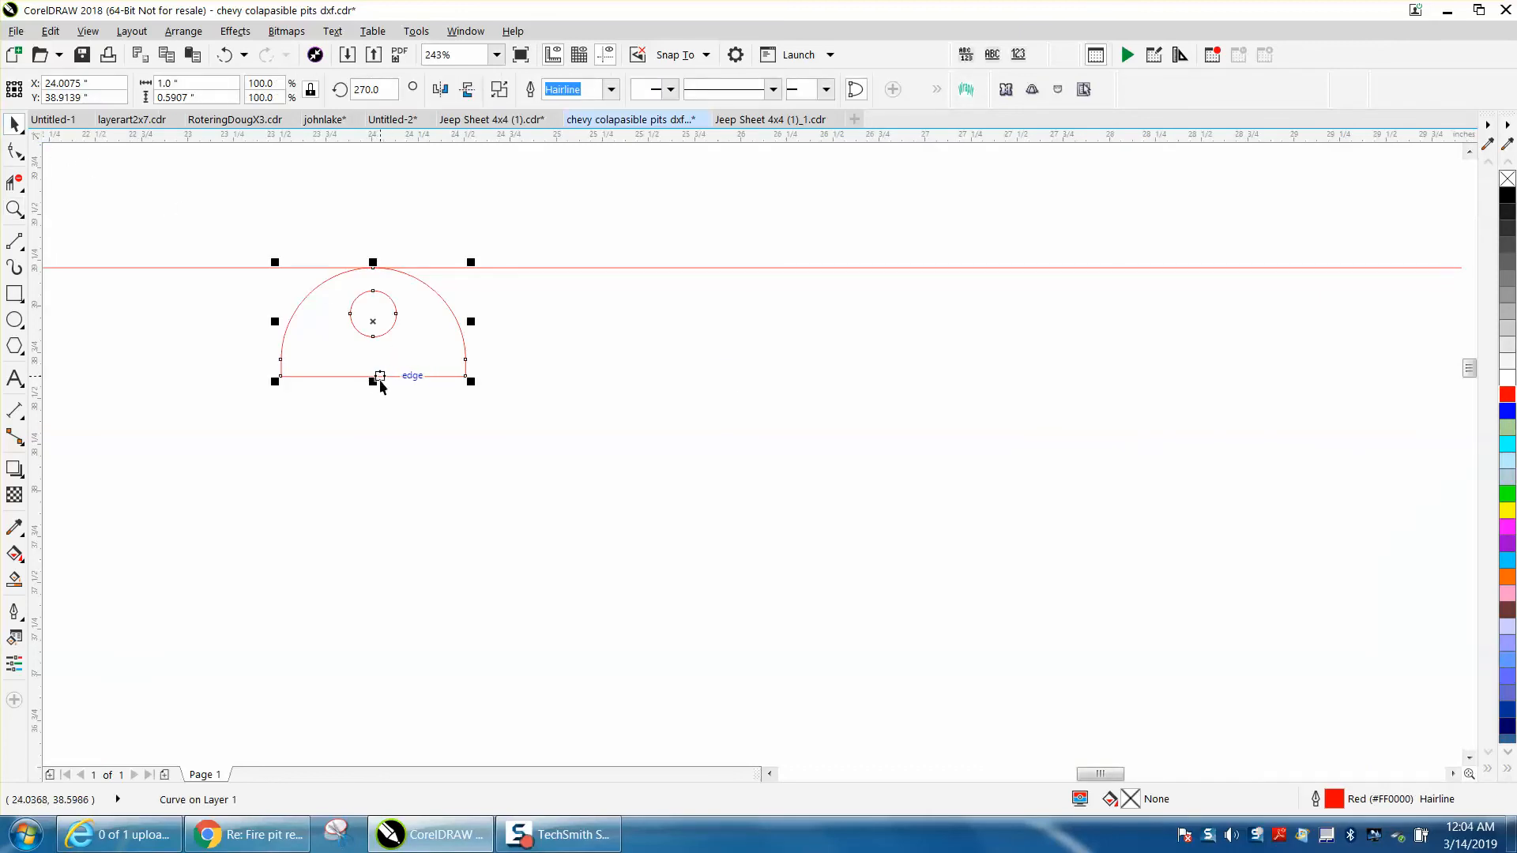
left_click_drag(381, 377, 379, 268)
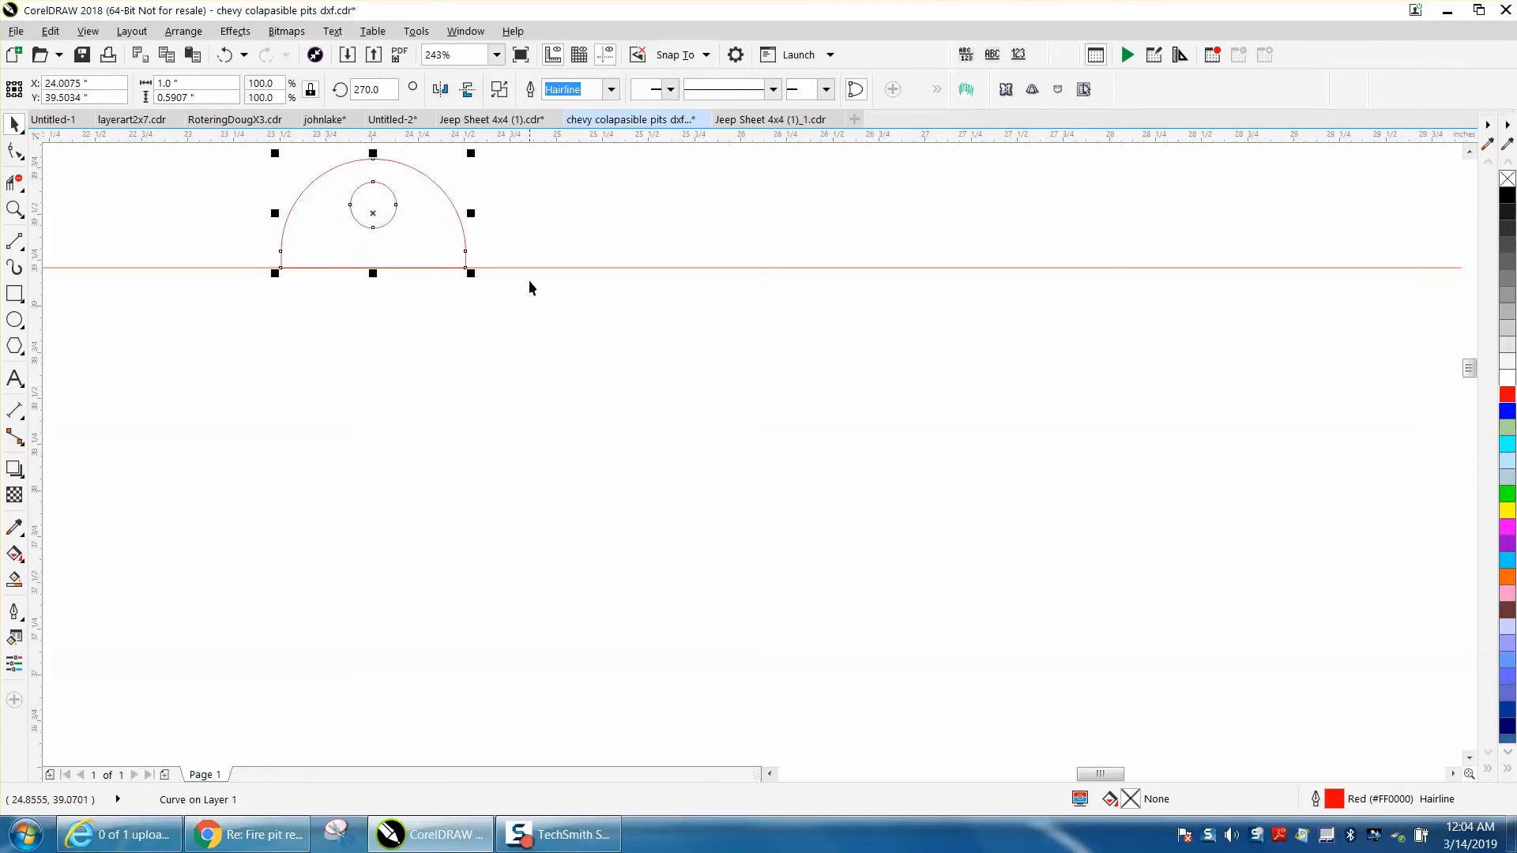
scroll(529, 235, "down", 5)
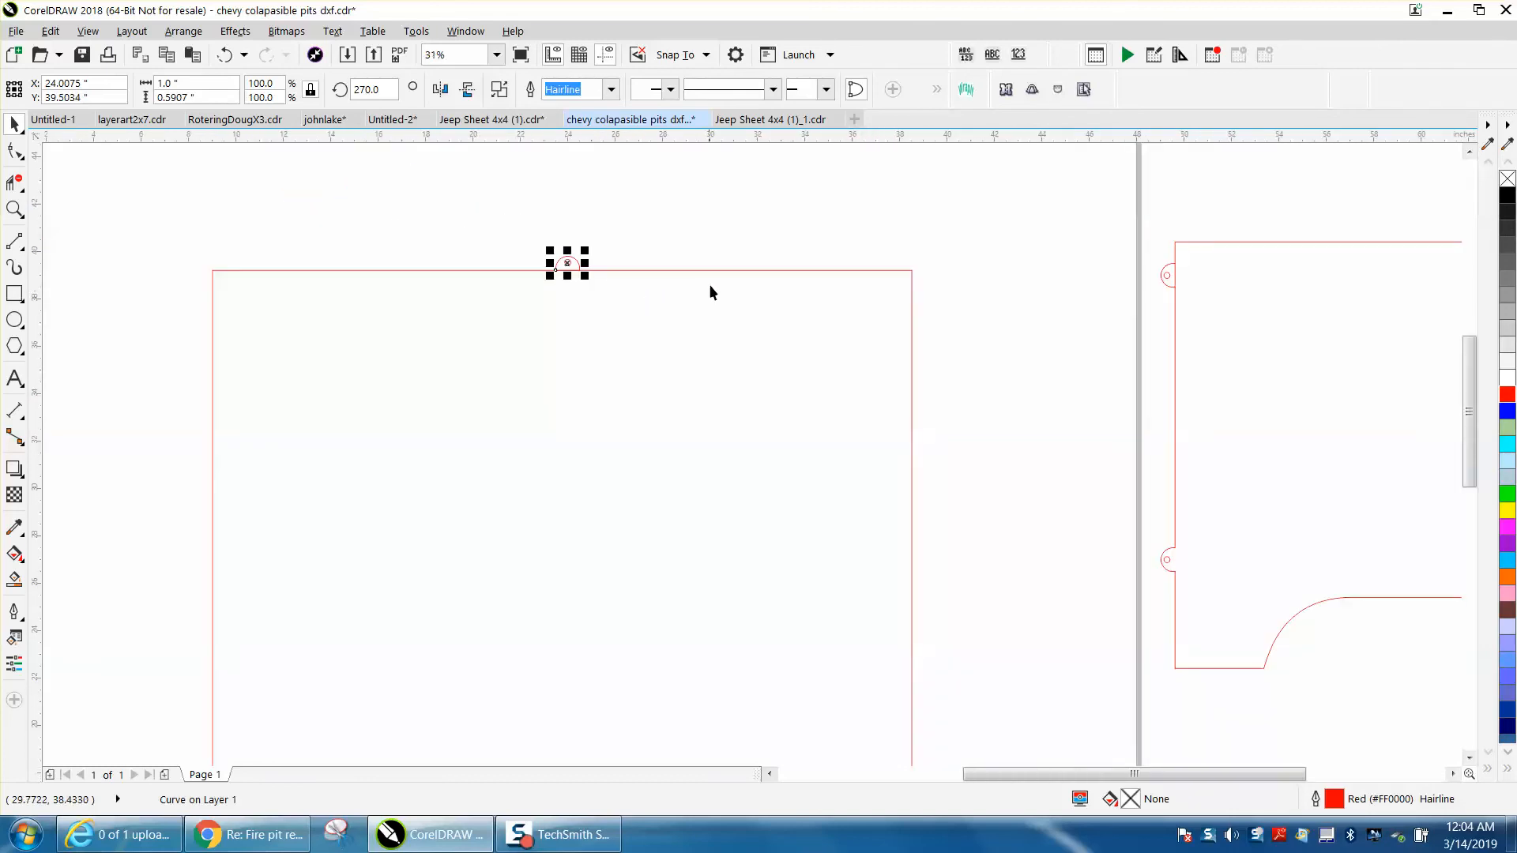
left_click(459, 193)
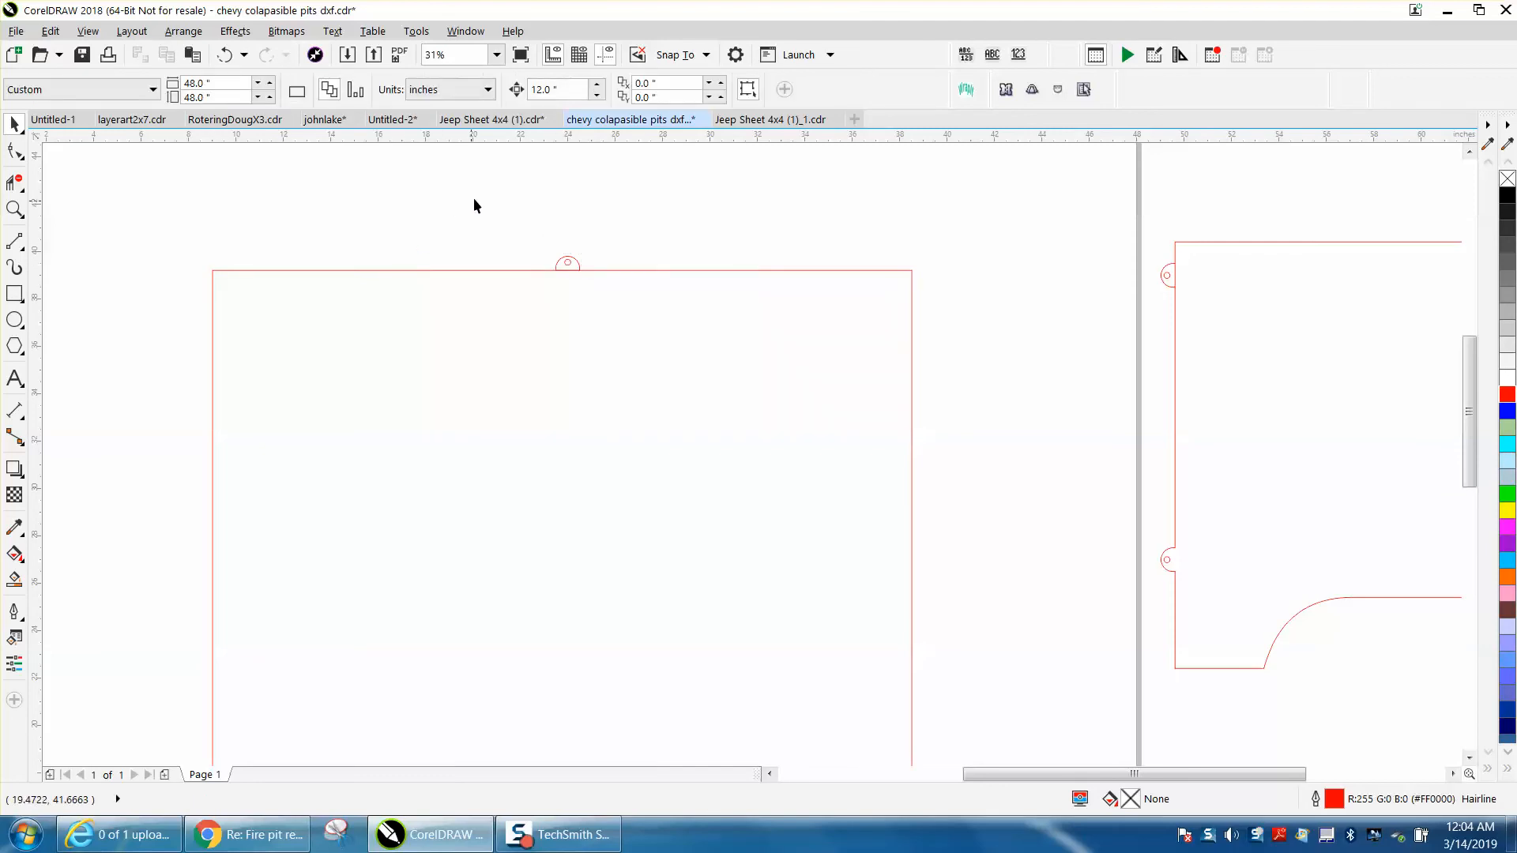
Try placing a copy of the tab 12 inches to its left along the square's top edge
left_click(578, 266)
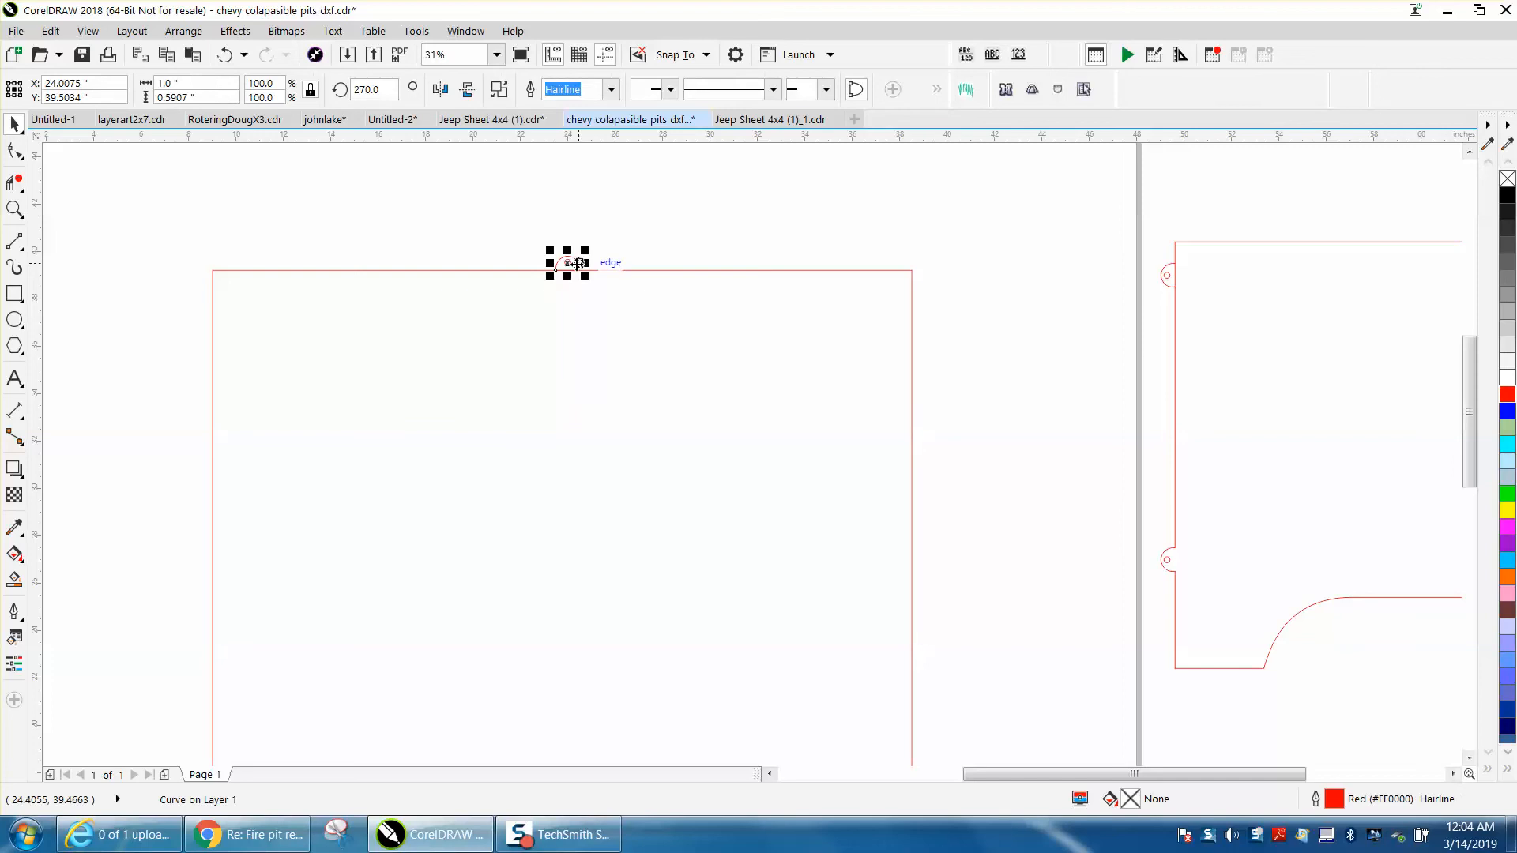
key("ctrl+d")
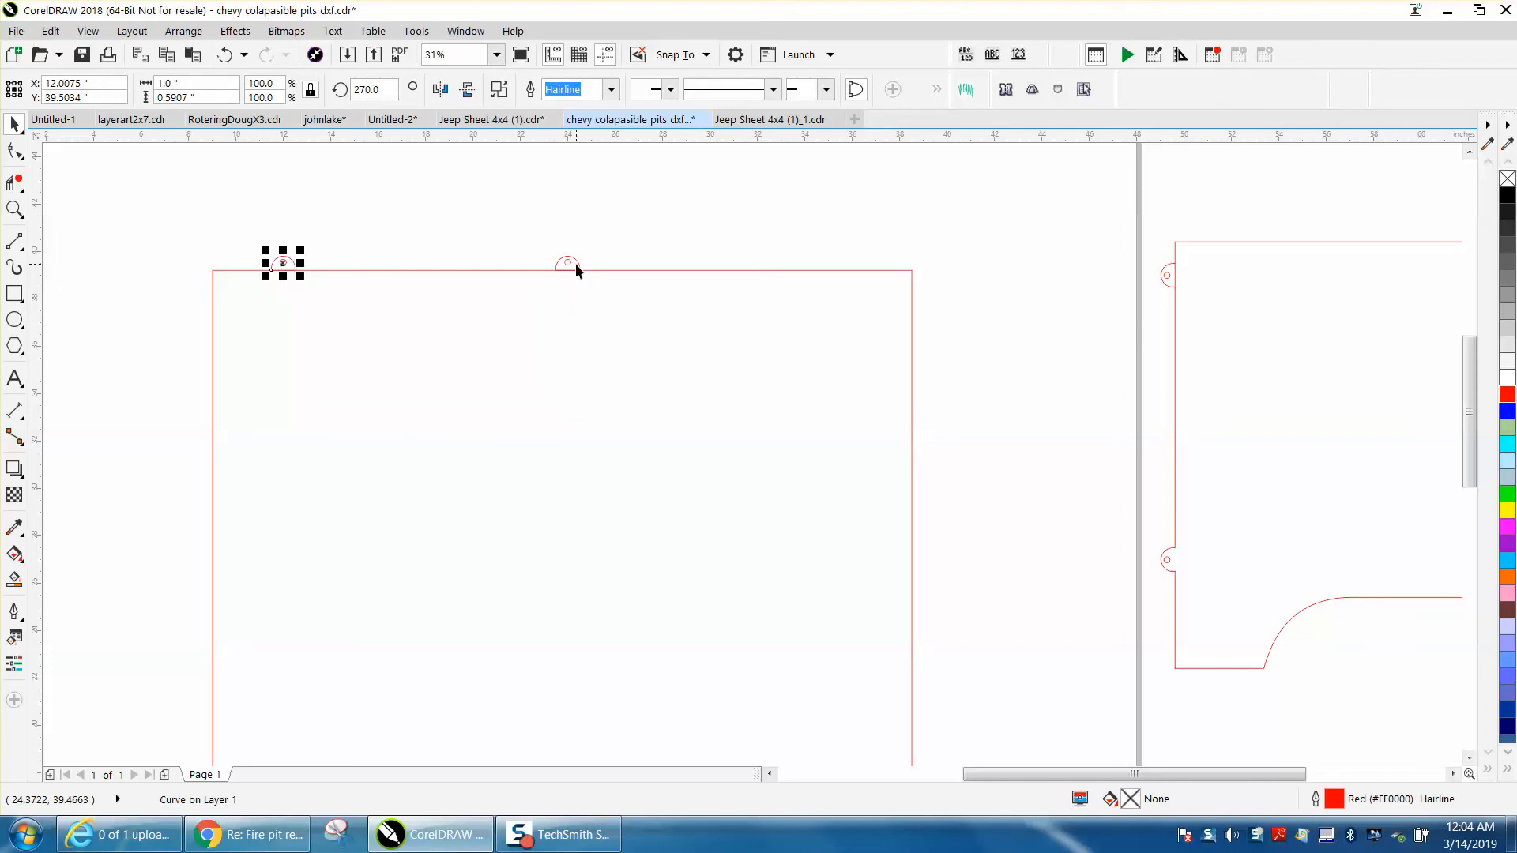
left_click(225, 54)
Using a 10-inch nudge distance, place a copy of the tab 10 inches left and shift the original 10 inches right
left_click(591, 172)
left_click(546, 91)
double_click(545, 91)
type("10")
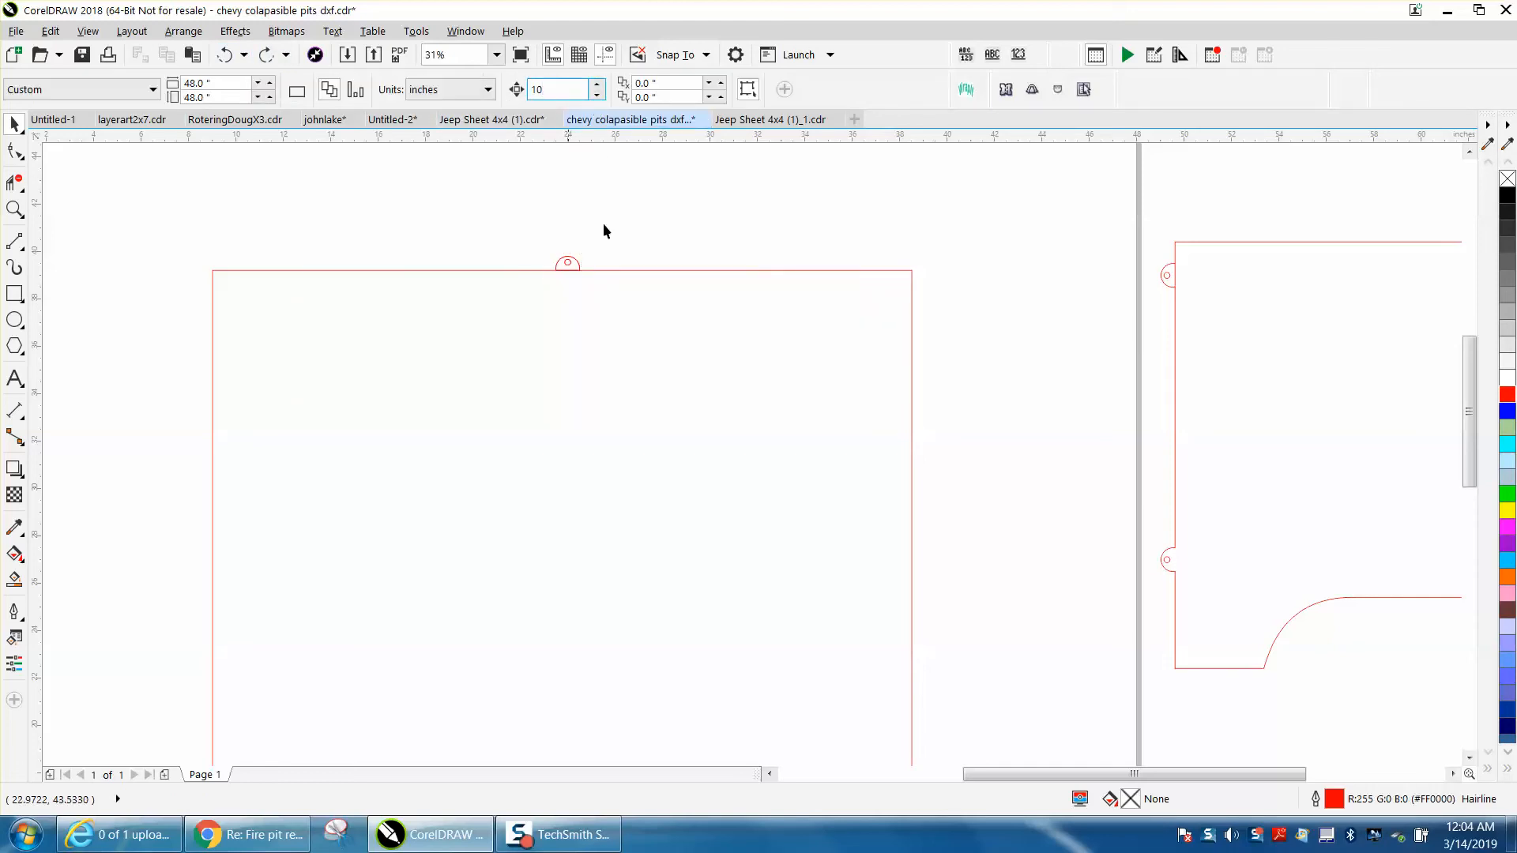
left_click(580, 263)
key("KP_Add")
key("Left")
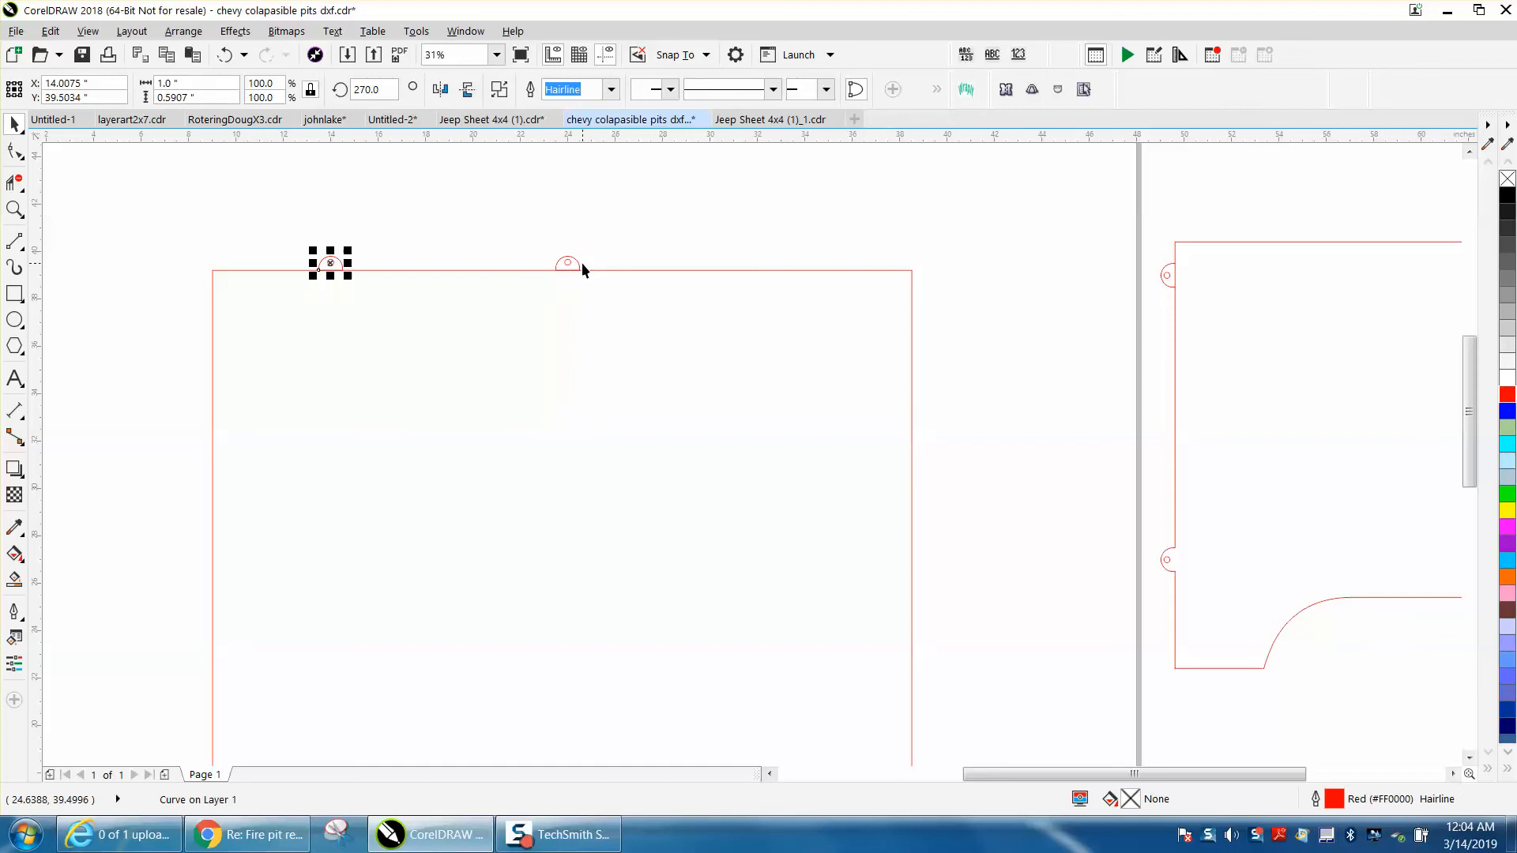
left_click(577, 263)
key("Right")
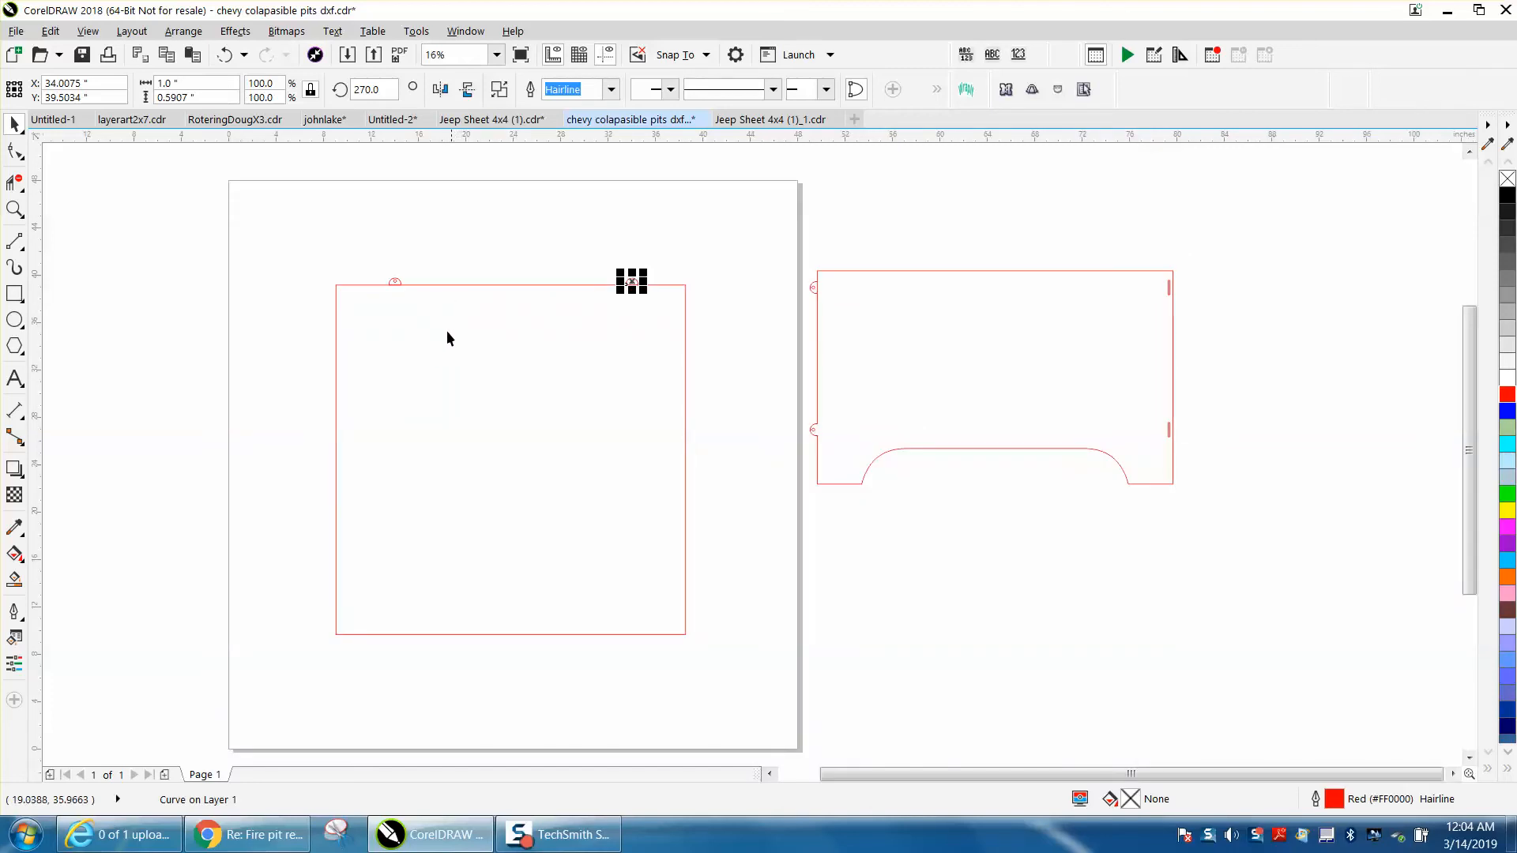
Try adding a copy of the square and its two tabs rotated by 90 degrees
left_click(15, 210)
left_click_drag(305, 226, 800, 671)
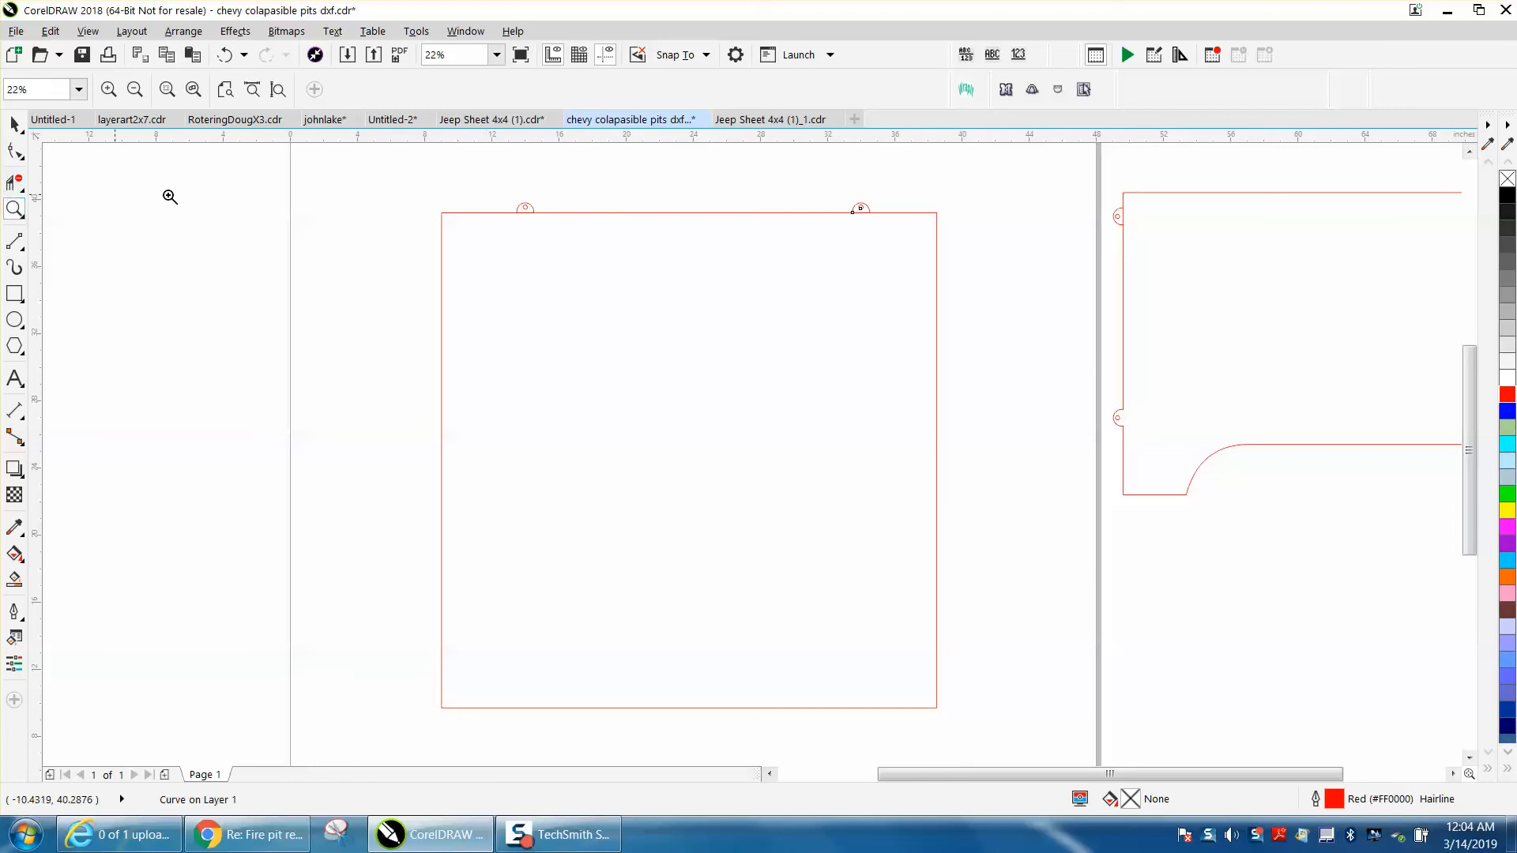
left_click(15, 124)
left_click_drag(373, 182, 1001, 733)
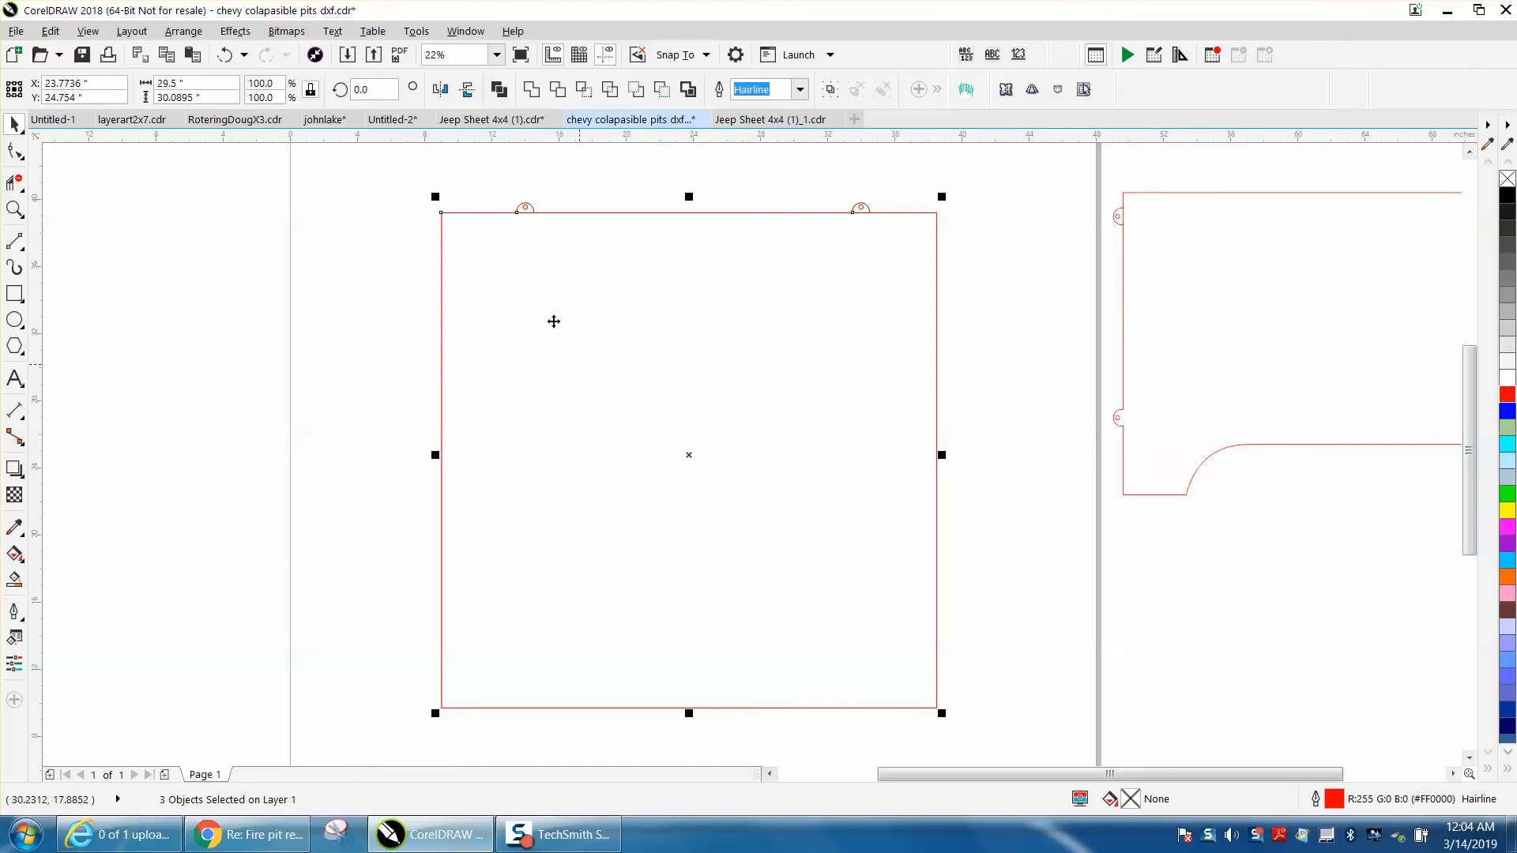
left_click(340, 91)
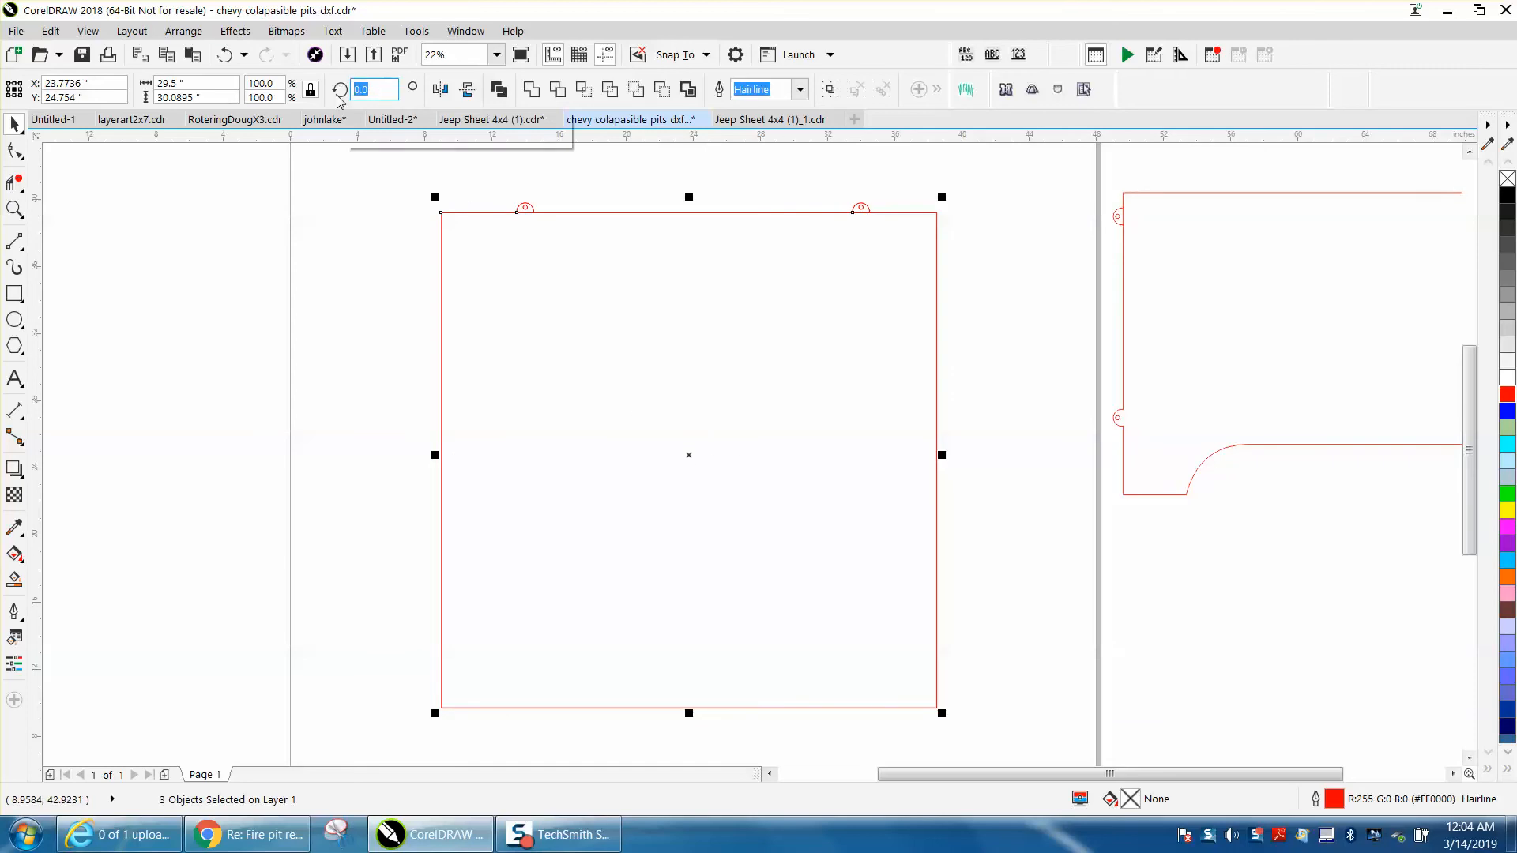
type("90")
key("Return")
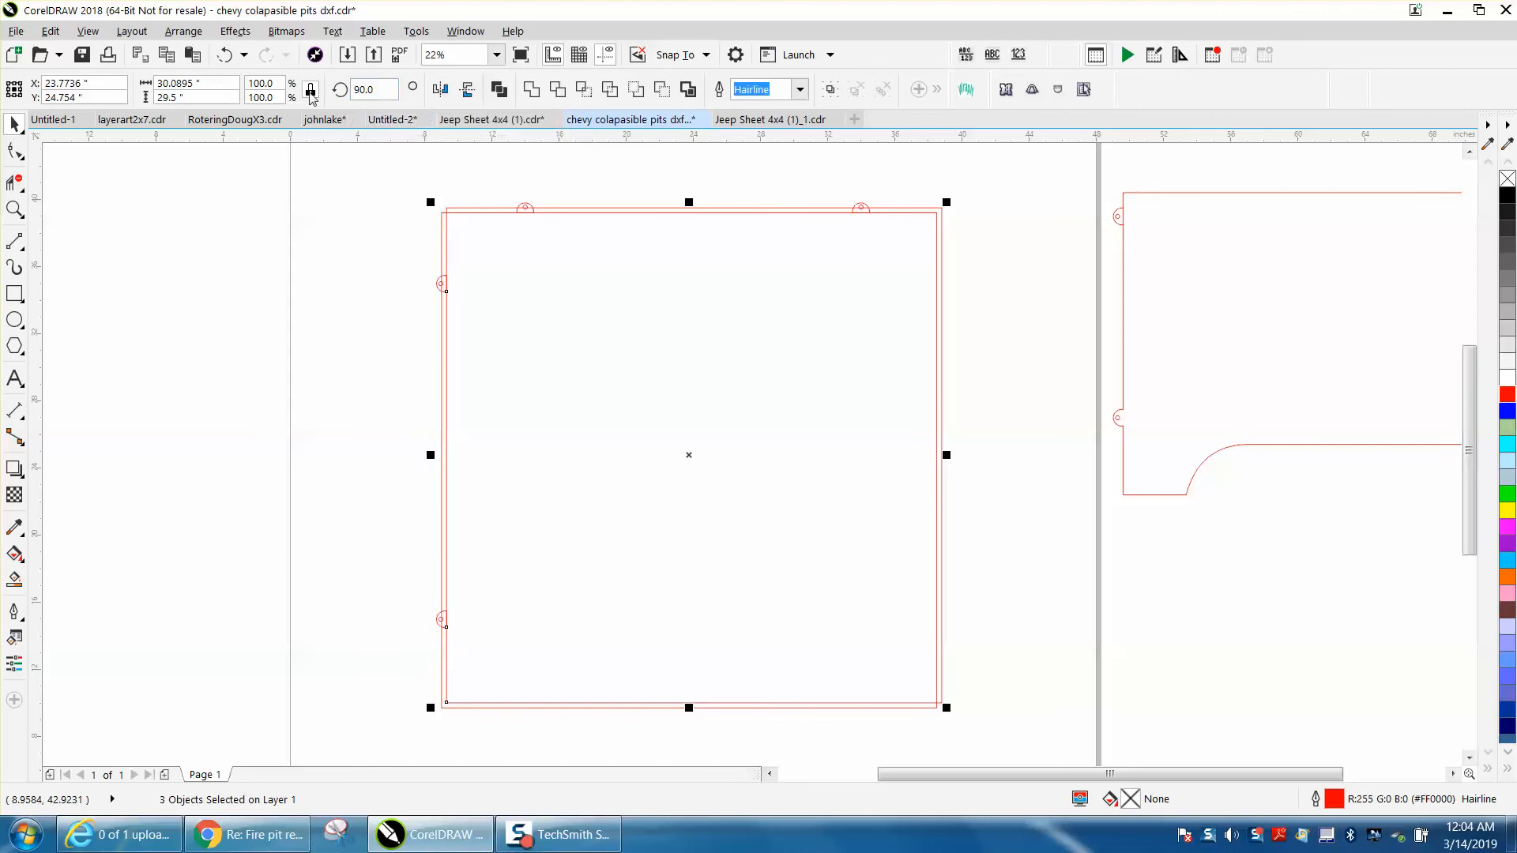
left_click(225, 55)
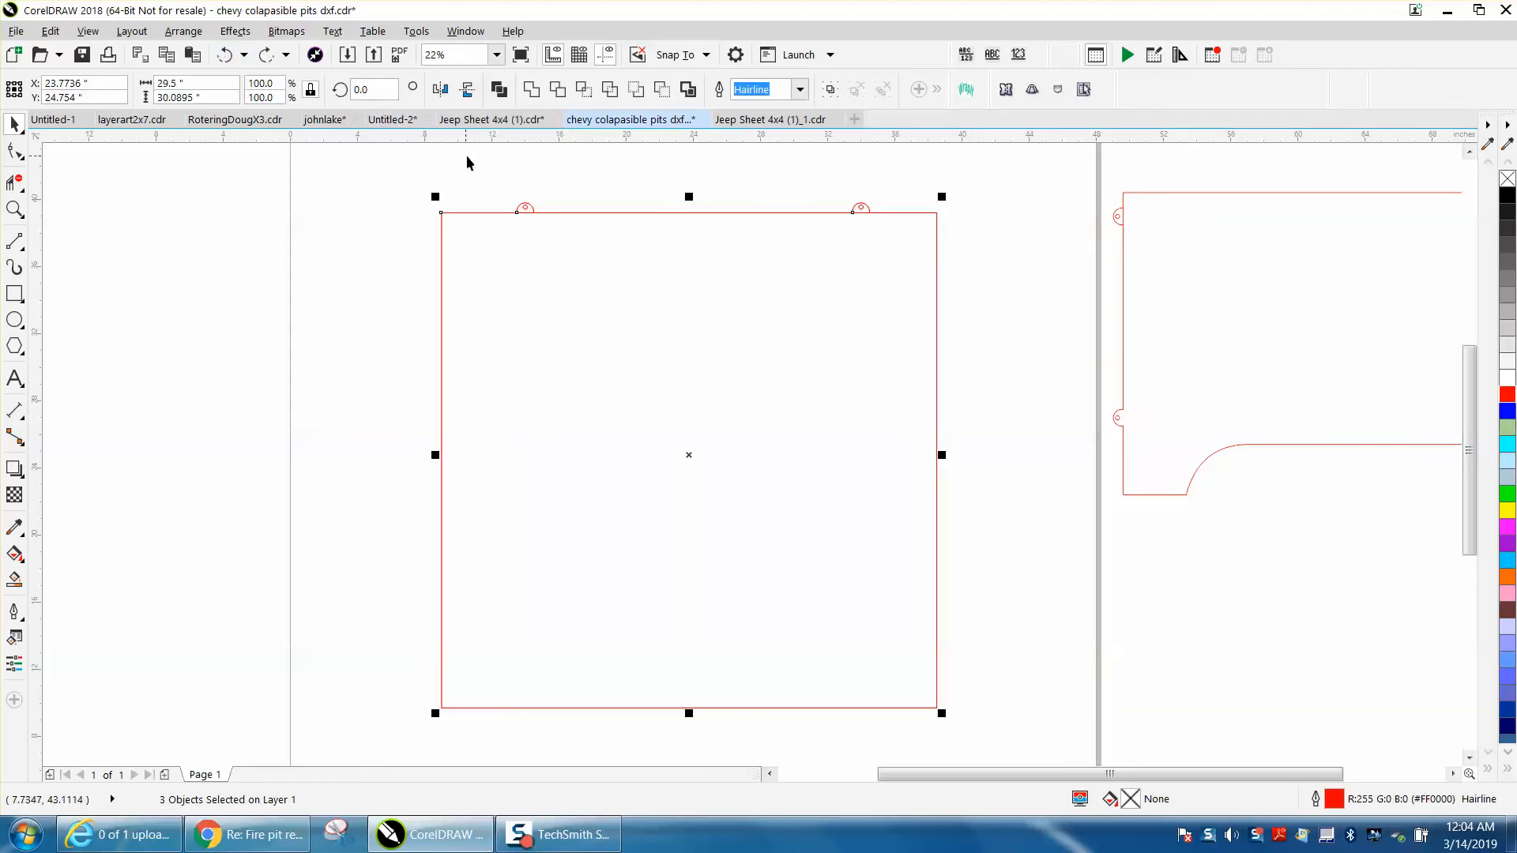
Duplicate both tabs in place on the square's top edge
left_click(551, 187)
left_click(527, 207)
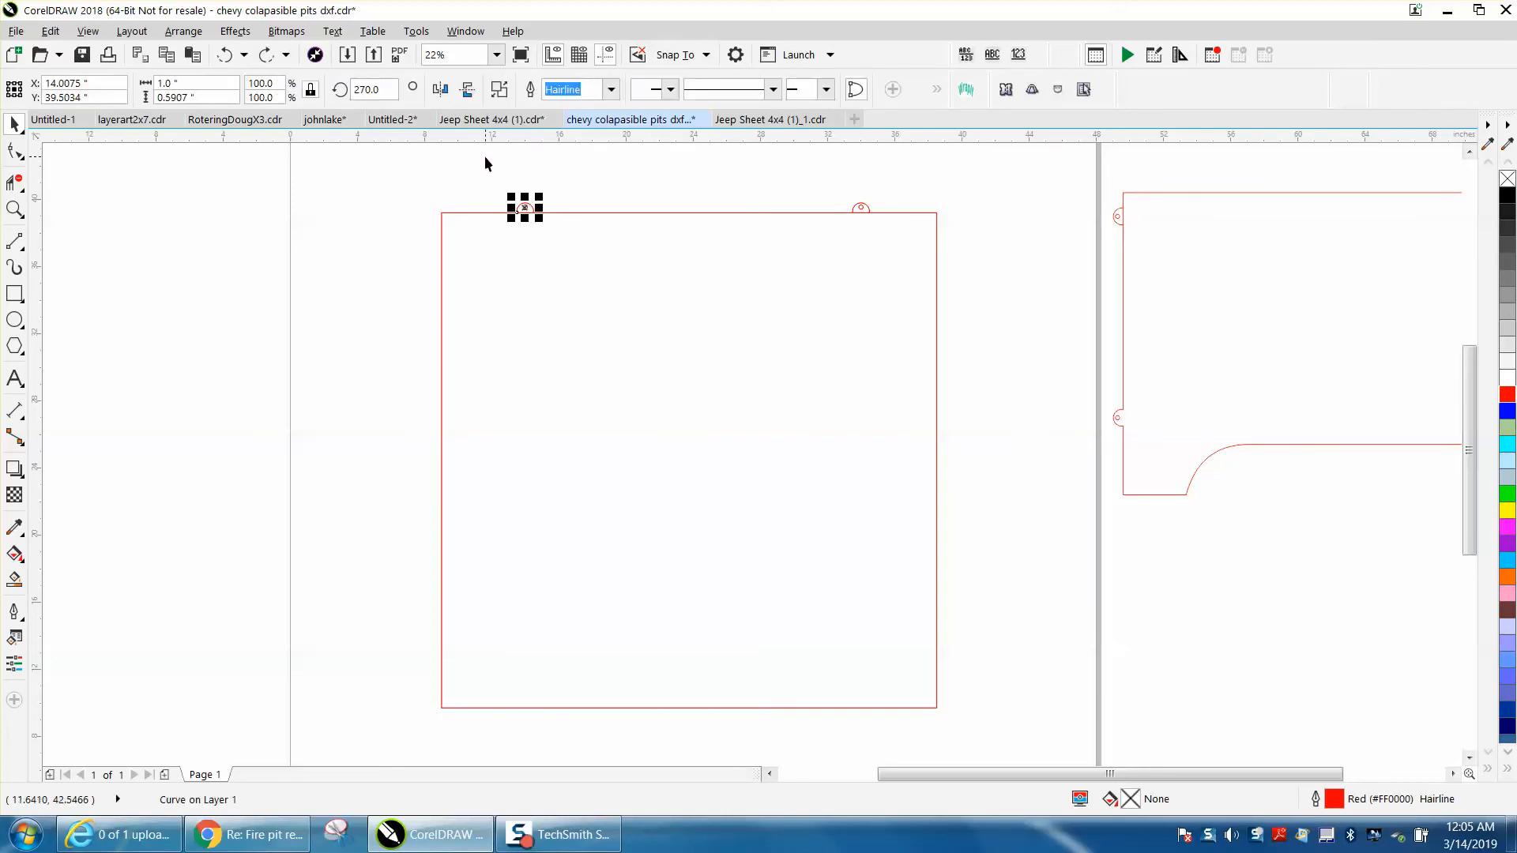
left_click_drag(485, 155, 720, 265)
left_click(934, 214)
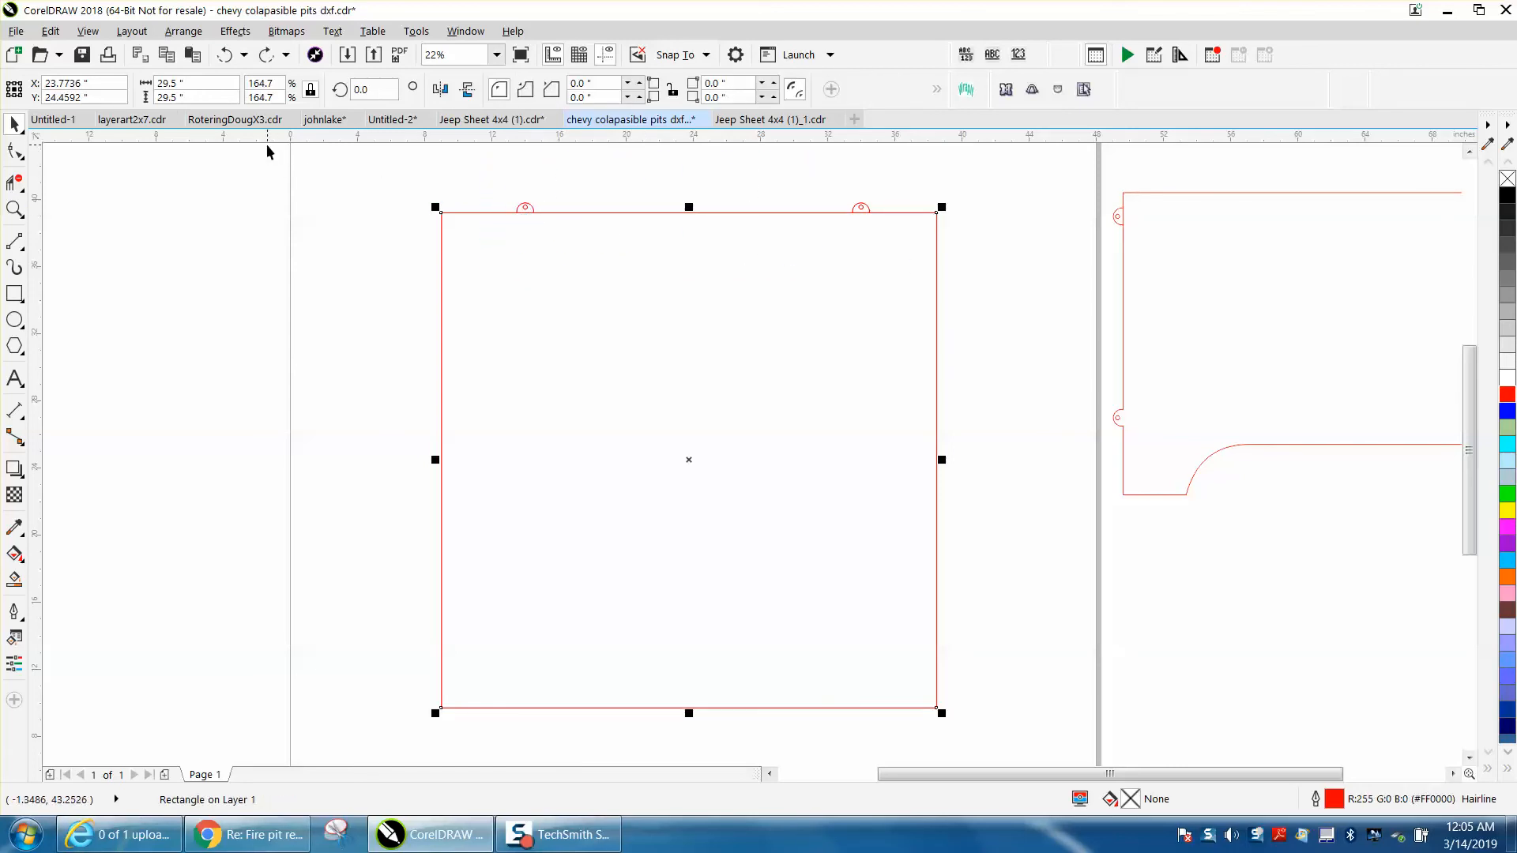
left_click_drag(493, 181, 883, 252)
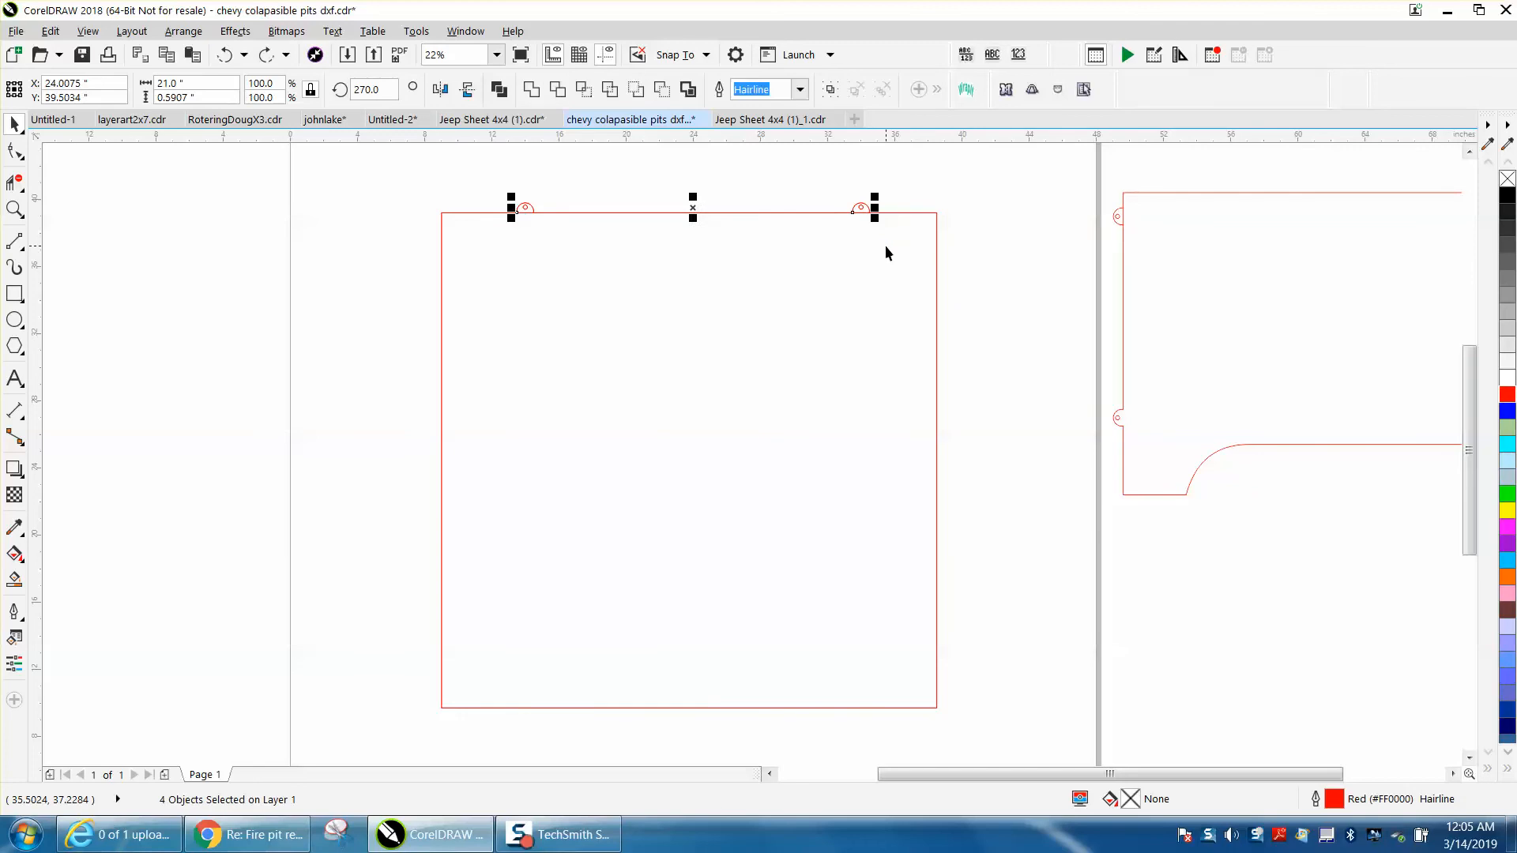
key("KP_Add")
Try setting the nudge distance to 29.5 inches
left_click(766, 163)
double_click(542, 89)
type("29.5")
key("Return")
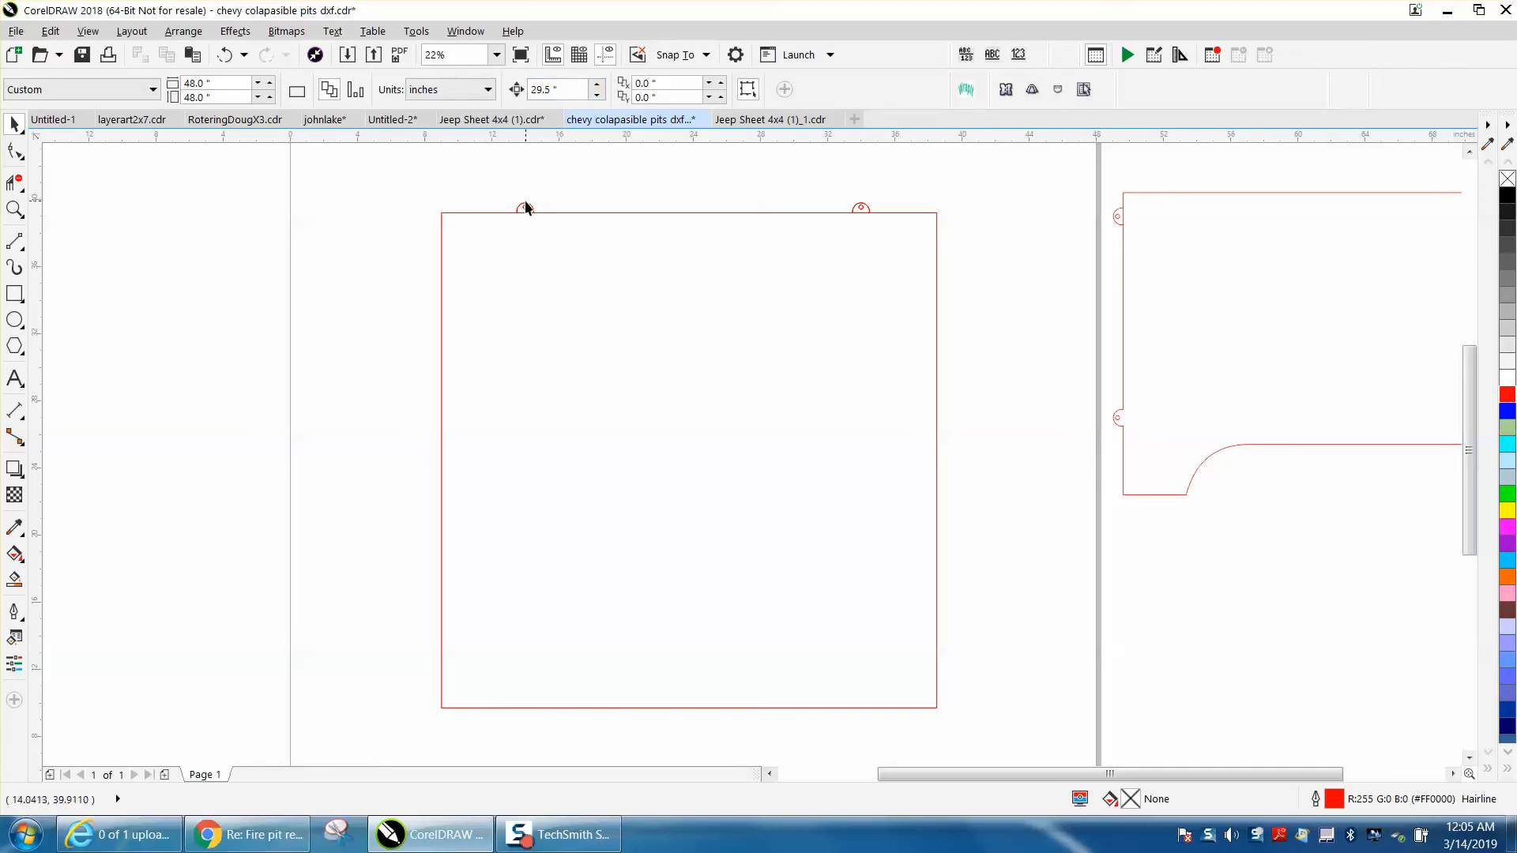
left_click(225, 54)
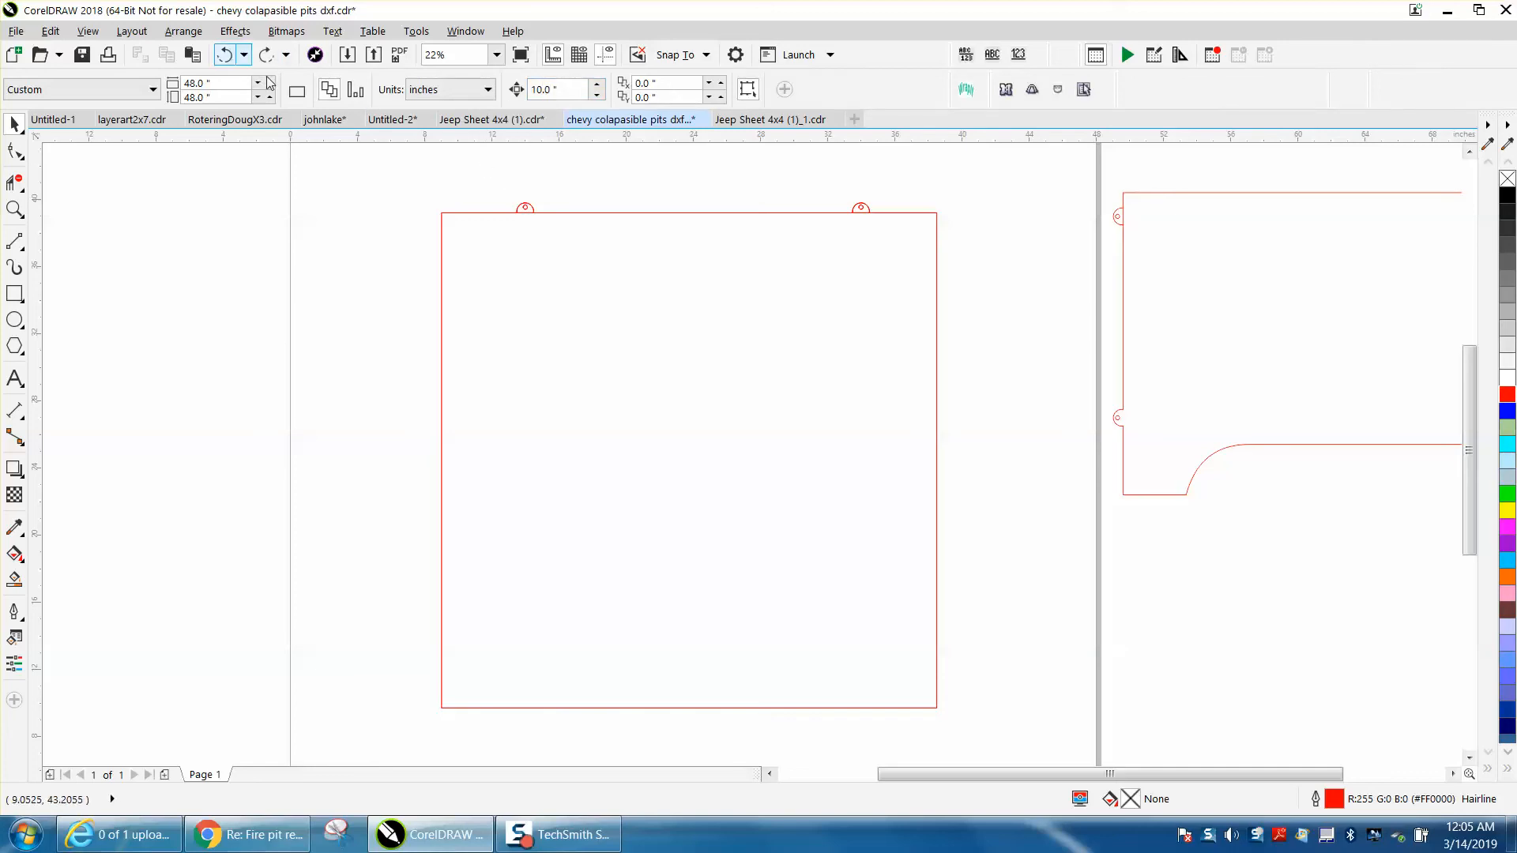
Pull one stacked copy off each of the two top tabs and drop it inside the square
left_click(526, 206)
left_click_drag(526, 207, 610, 273)
left_click_drag(866, 210, 842, 254)
Delete the two loose tab copies below the top tabs and center the square on the page
left_click_drag(561, 248, 878, 294)
key("ctrl+z")
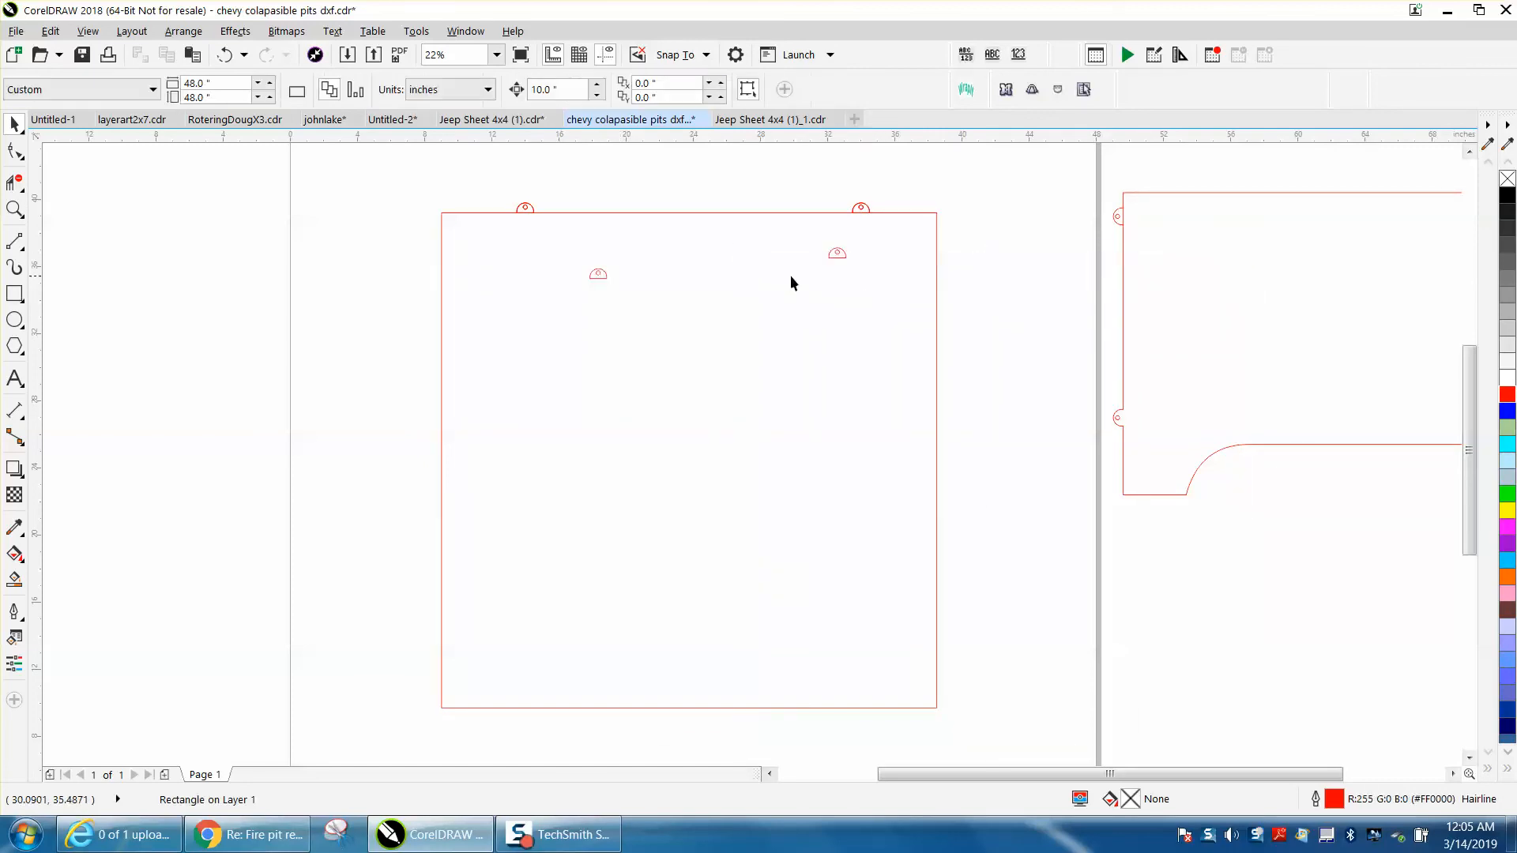
left_click_drag(596, 262, 916, 313)
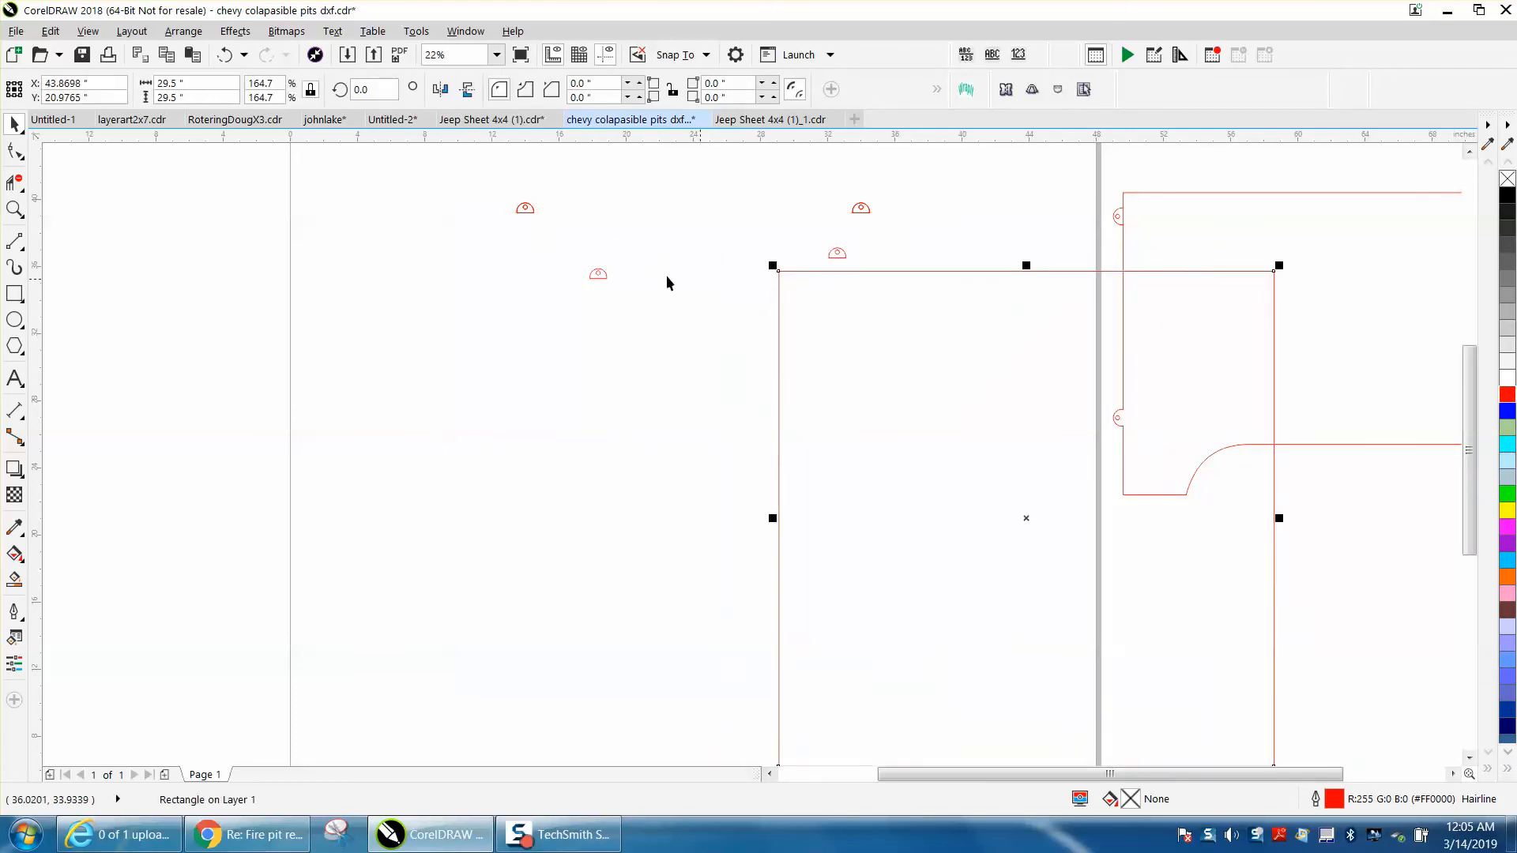
left_click_drag(572, 243, 844, 291)
key("Delete")
left_click(845, 257)
key("Delete")
left_click(859, 271)
key("p")
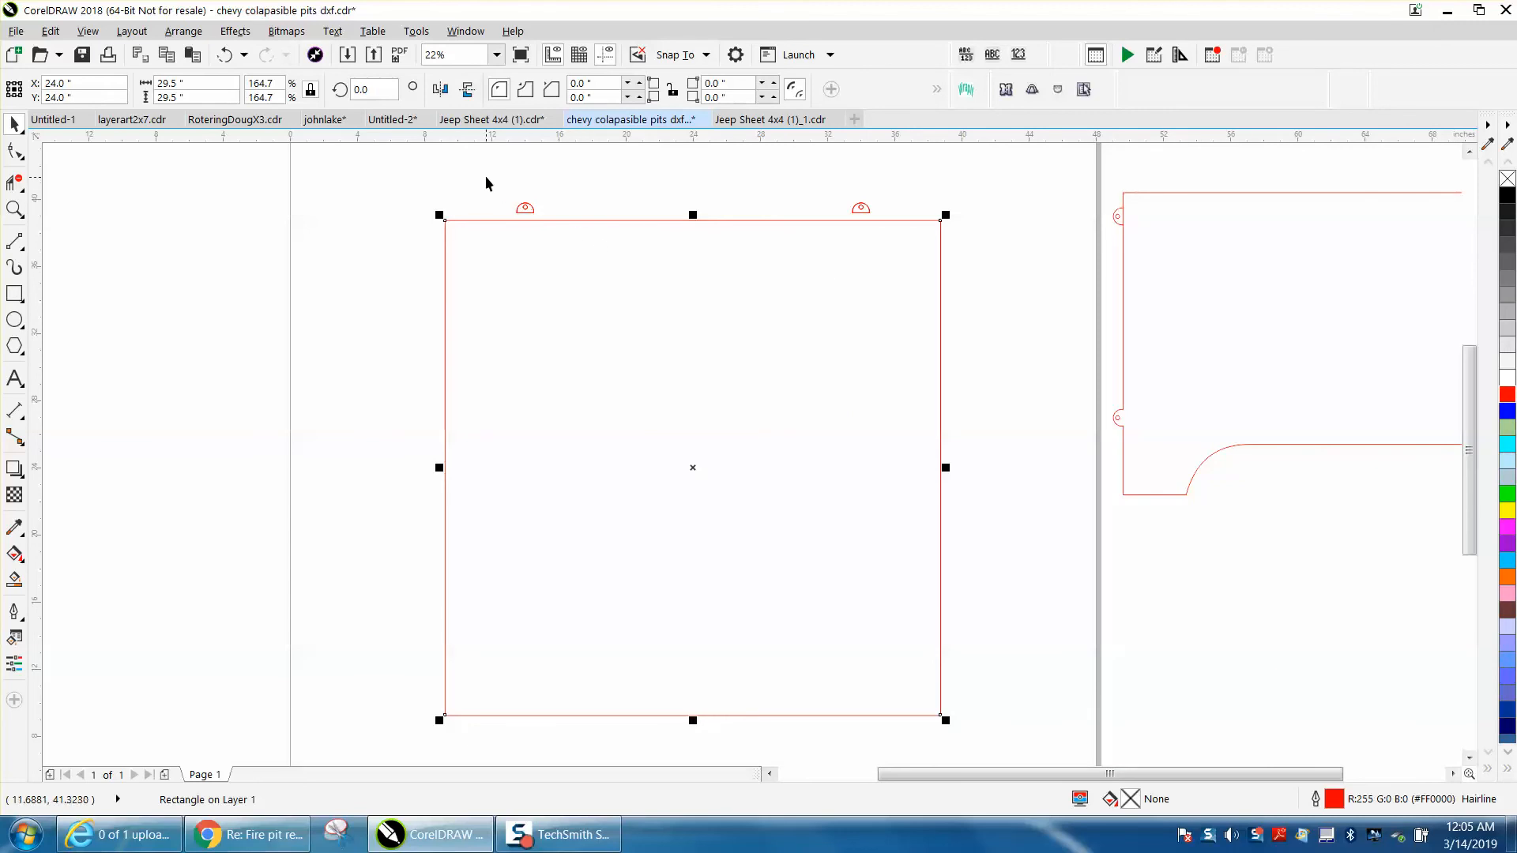
Move the two top tabs together straight down so their flat bases sit on the square's top edge
left_click_drag(486, 174, 930, 262)
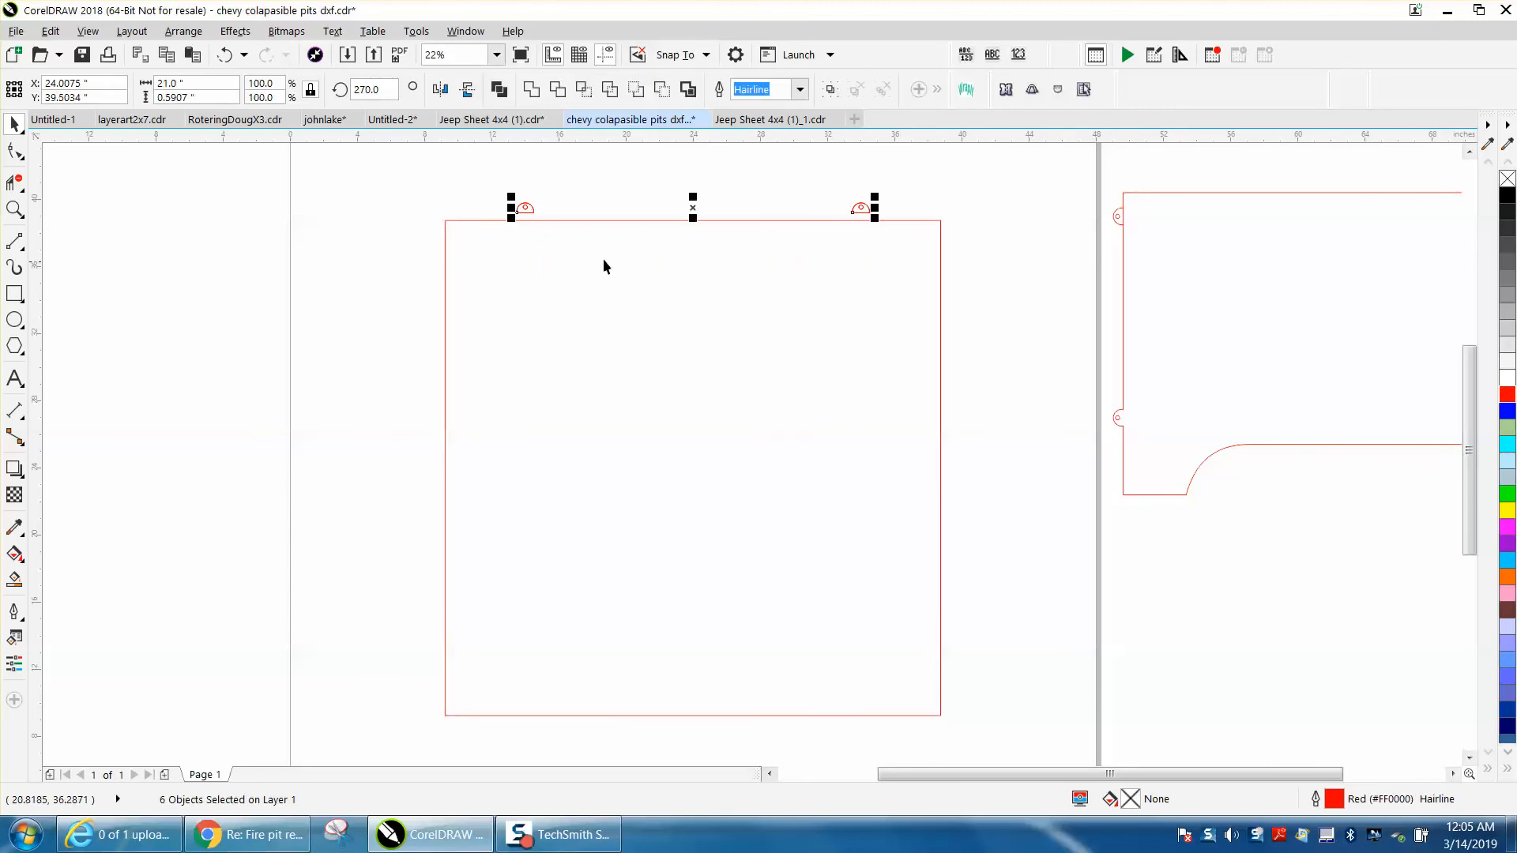
left_click(14, 209)
left_click_drag(503, 197, 931, 264)
left_click(14, 124)
scroll(377, 250, "down", 2)
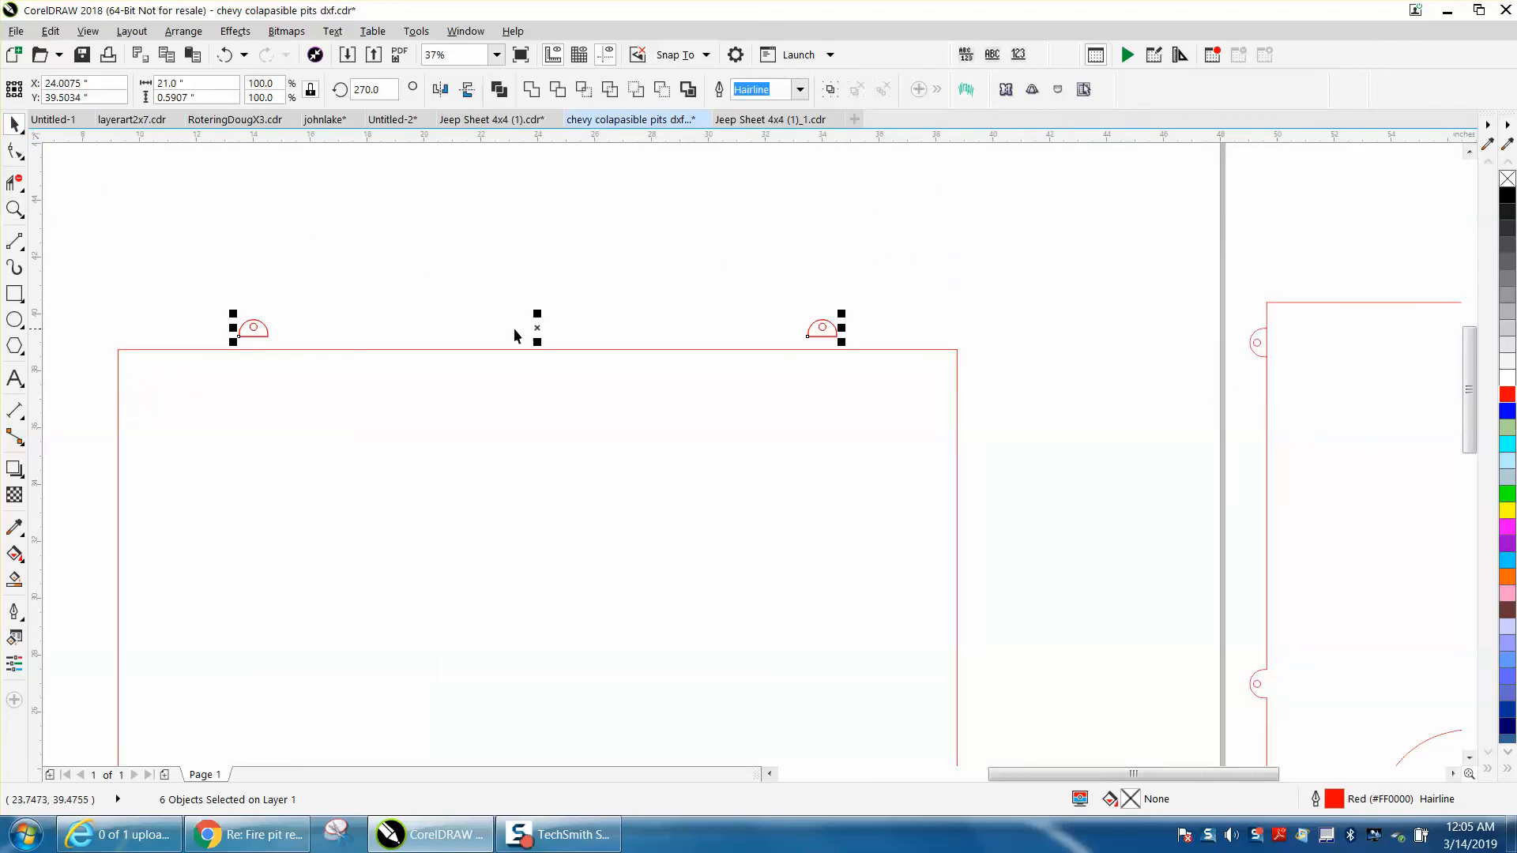
left_click_drag(254, 335, 253, 350)
left_click(399, 267)
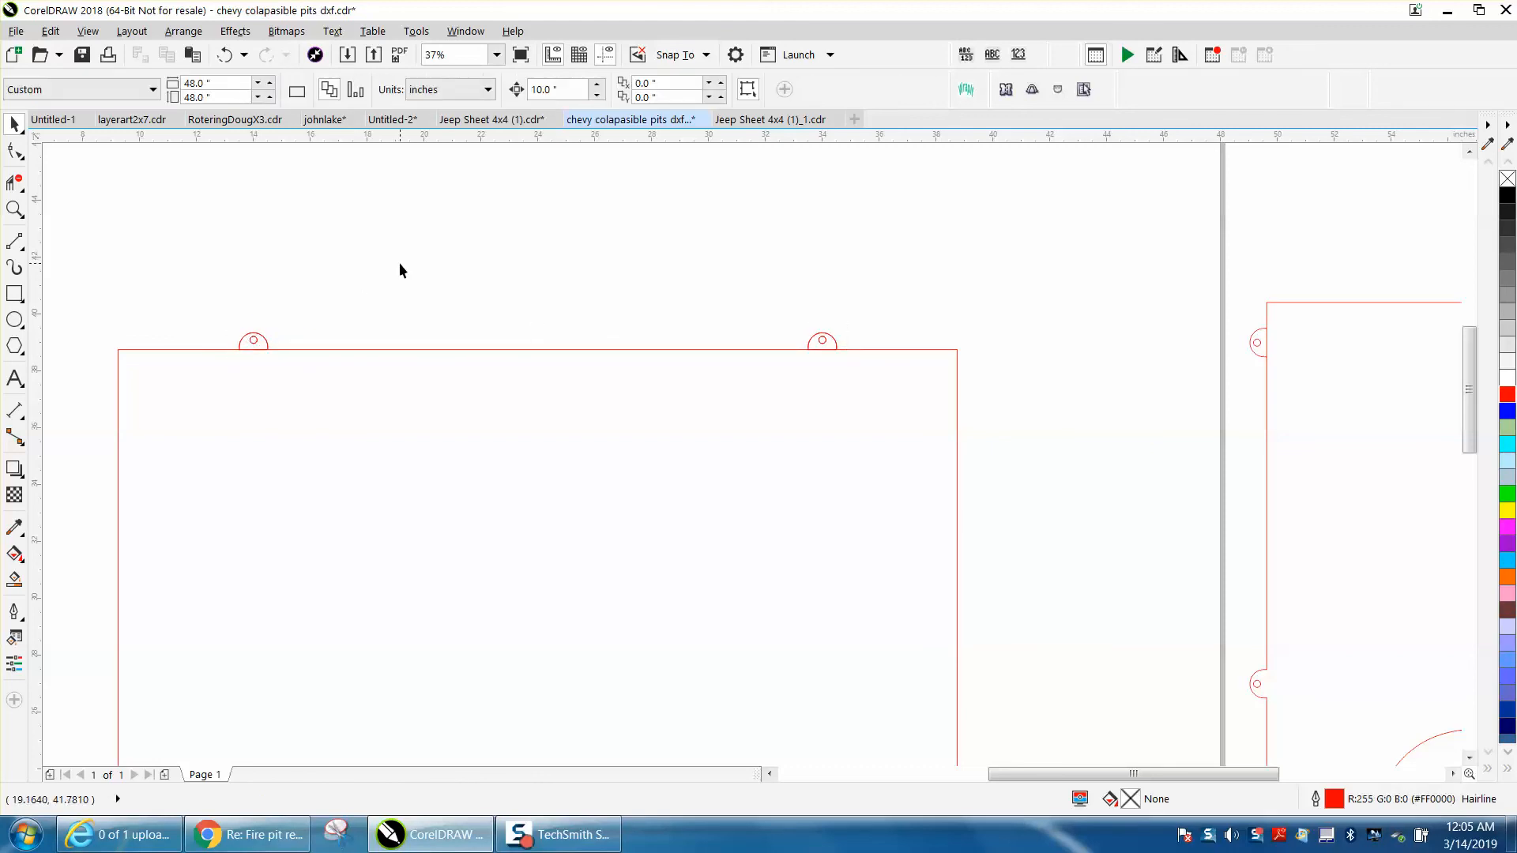
Remove the extra stacked copies from both tabs on the square's top edge
left_click(835, 338)
key("Escape")
left_click(835, 341)
key("Escape")
left_click(263, 345)
key("Escape")
Set the nudge distance to 29.5 inches and nudge a duplicate of both tabs down to the square's bottom edge
double_click(552, 90)
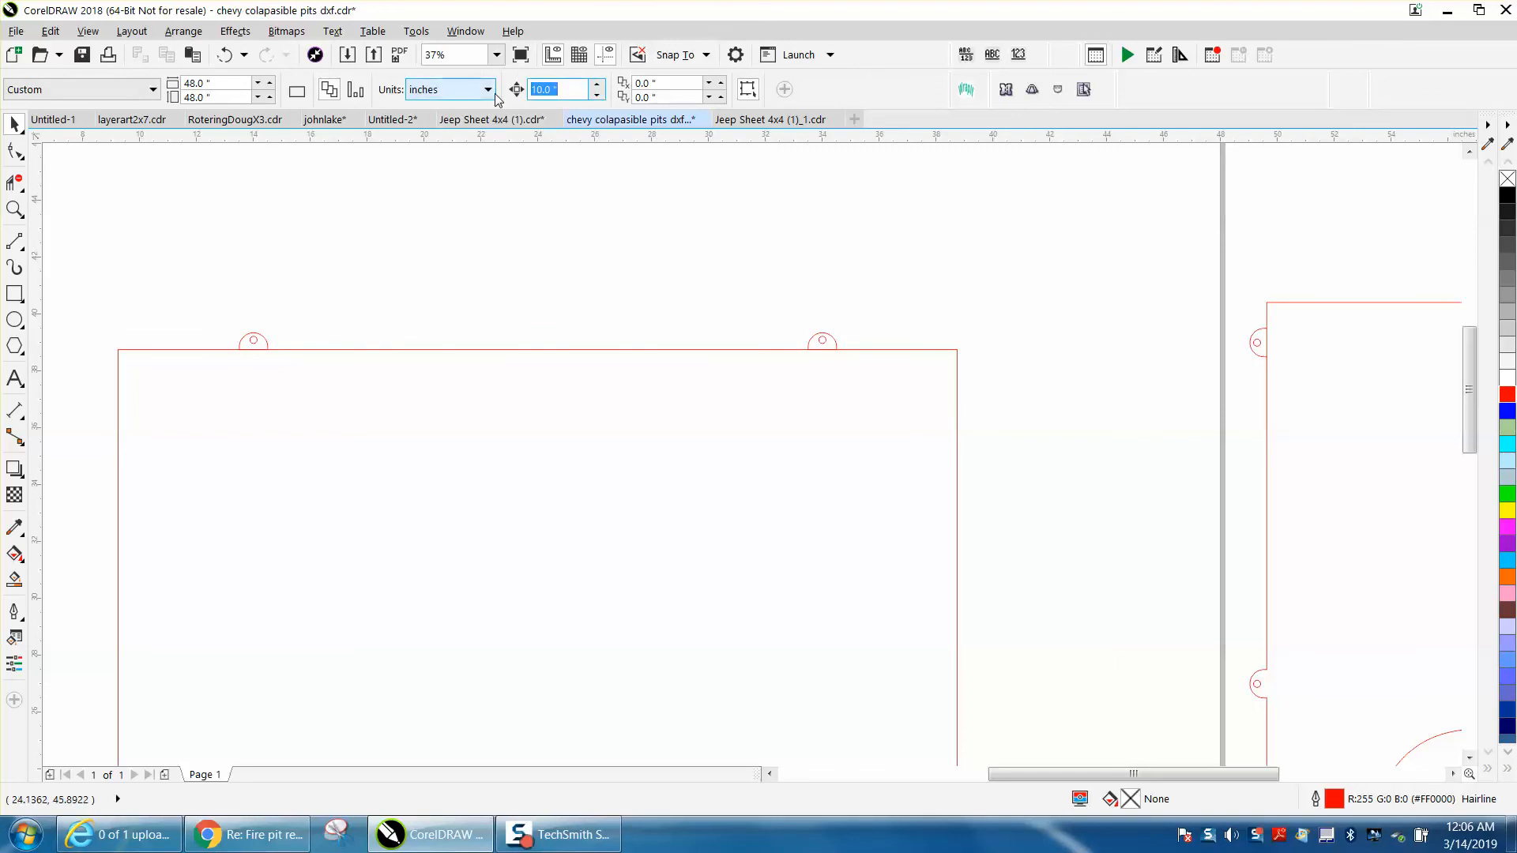
type("29.5")
key("Return")
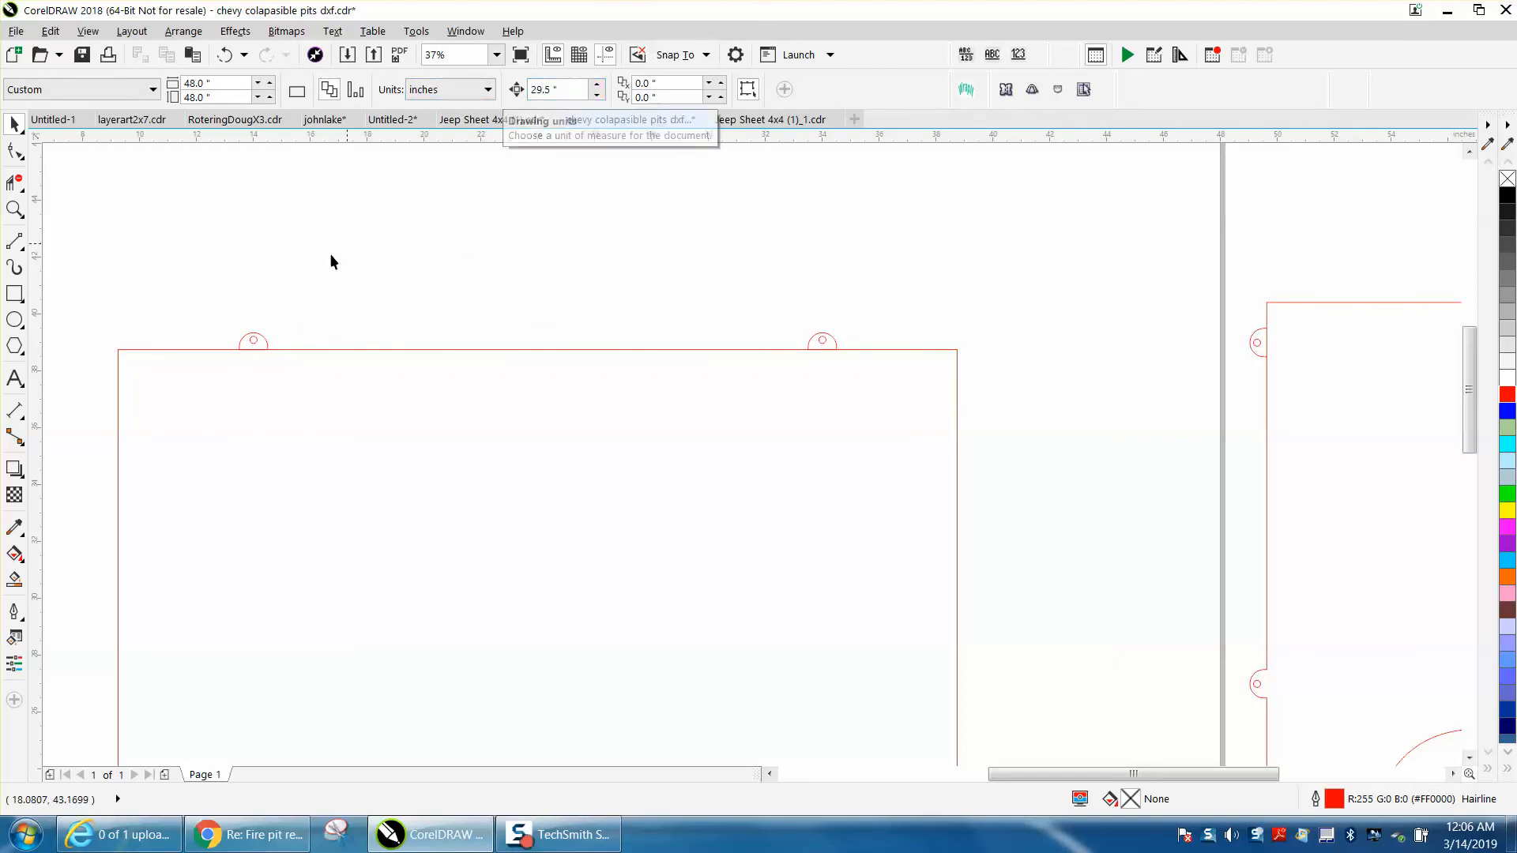
left_click_drag(230, 305, 855, 399)
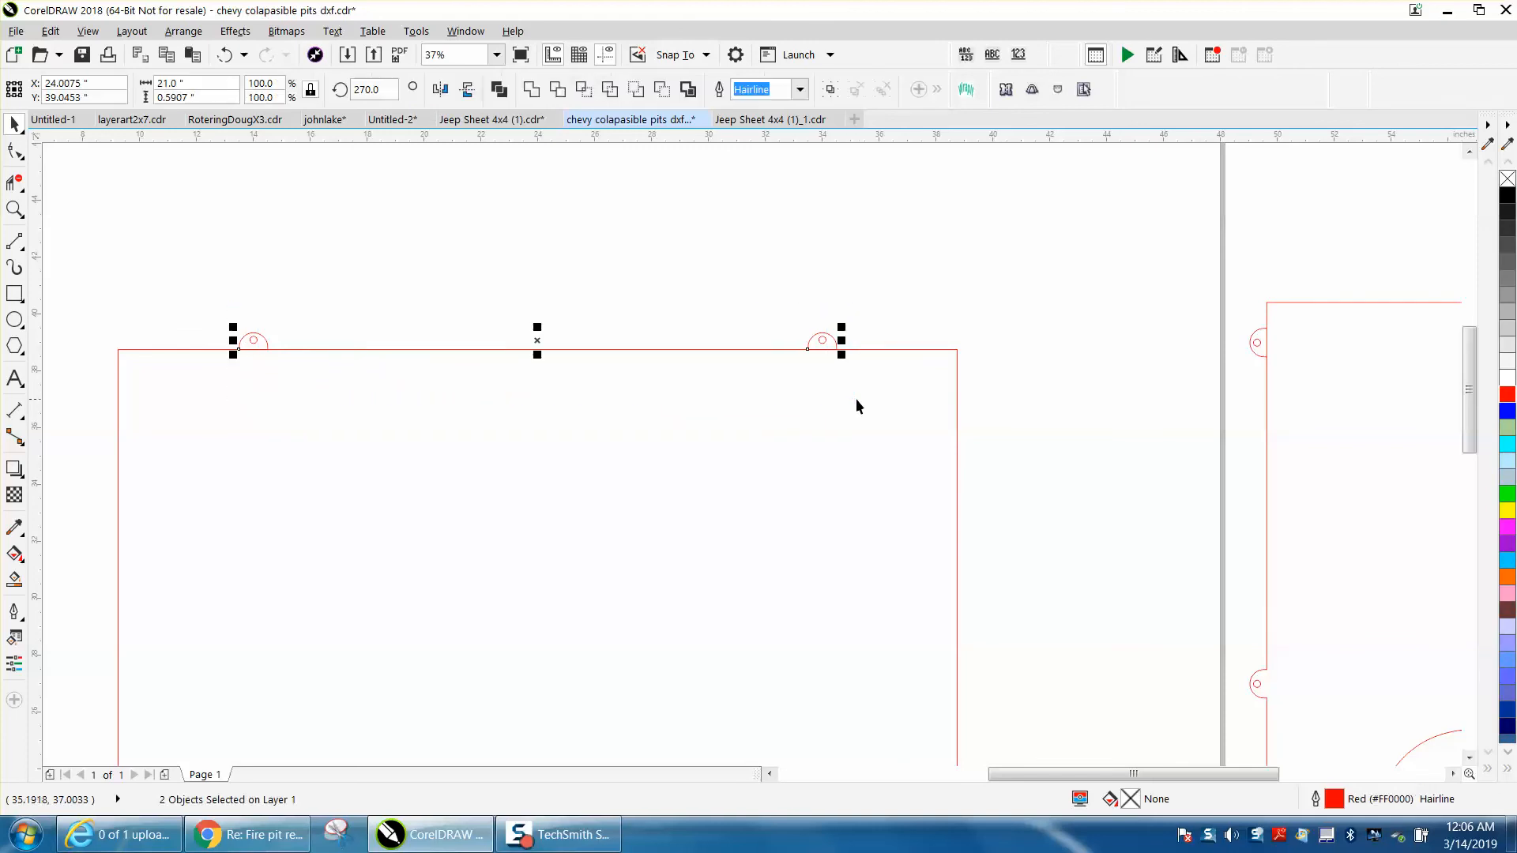
key("Down")
scroll(806, 387, "down", 3)
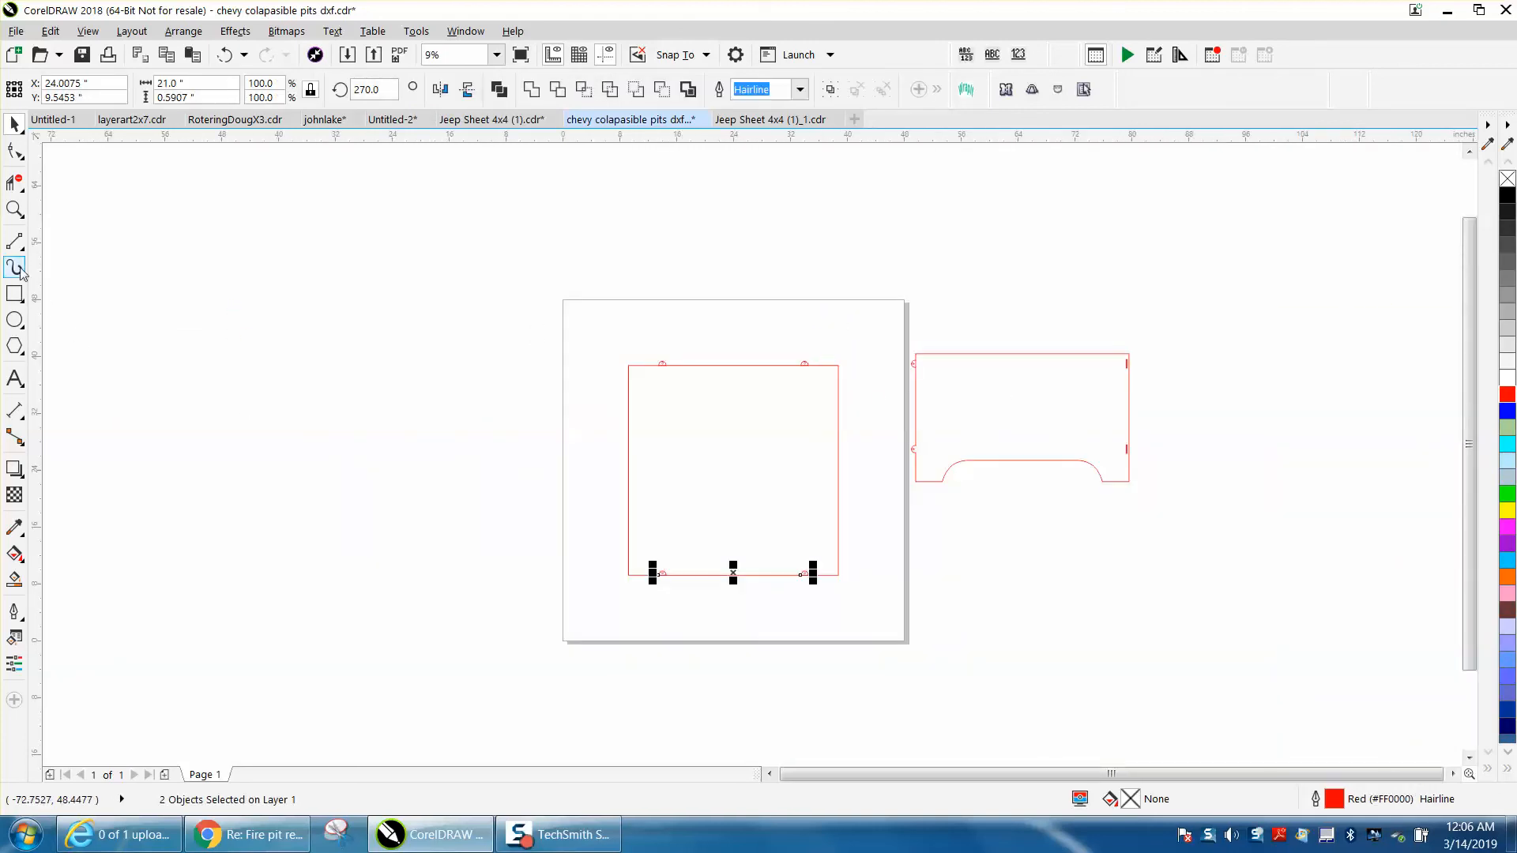
Set the bottom tabs' reference point to bottom center and mirror them horizontally and vertically so they point outward
left_click(14, 209)
left_click_drag(585, 527, 889, 615)
left_click(15, 126)
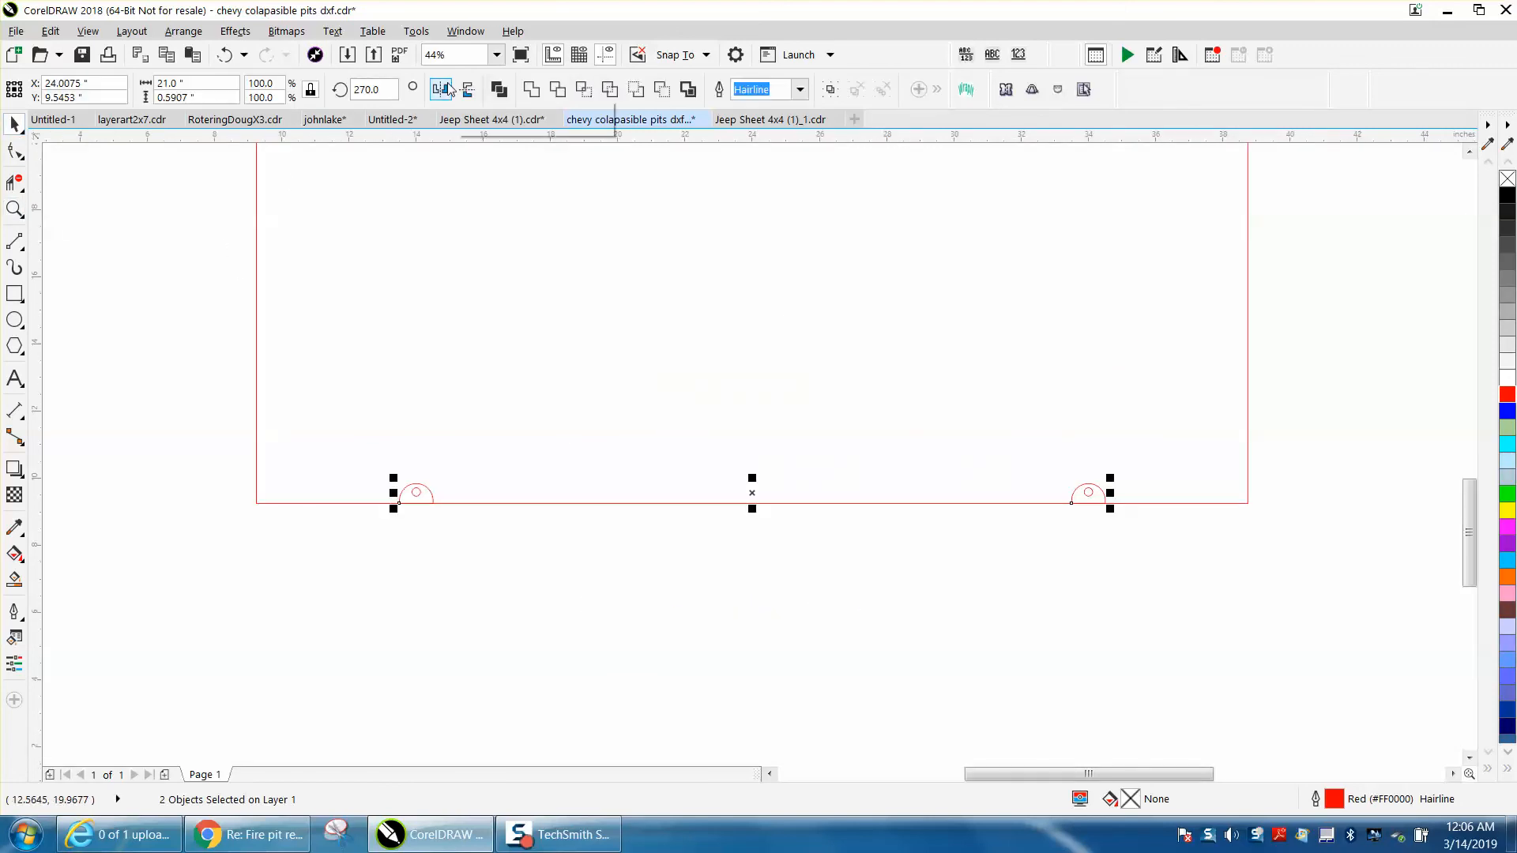
left_click(14, 95)
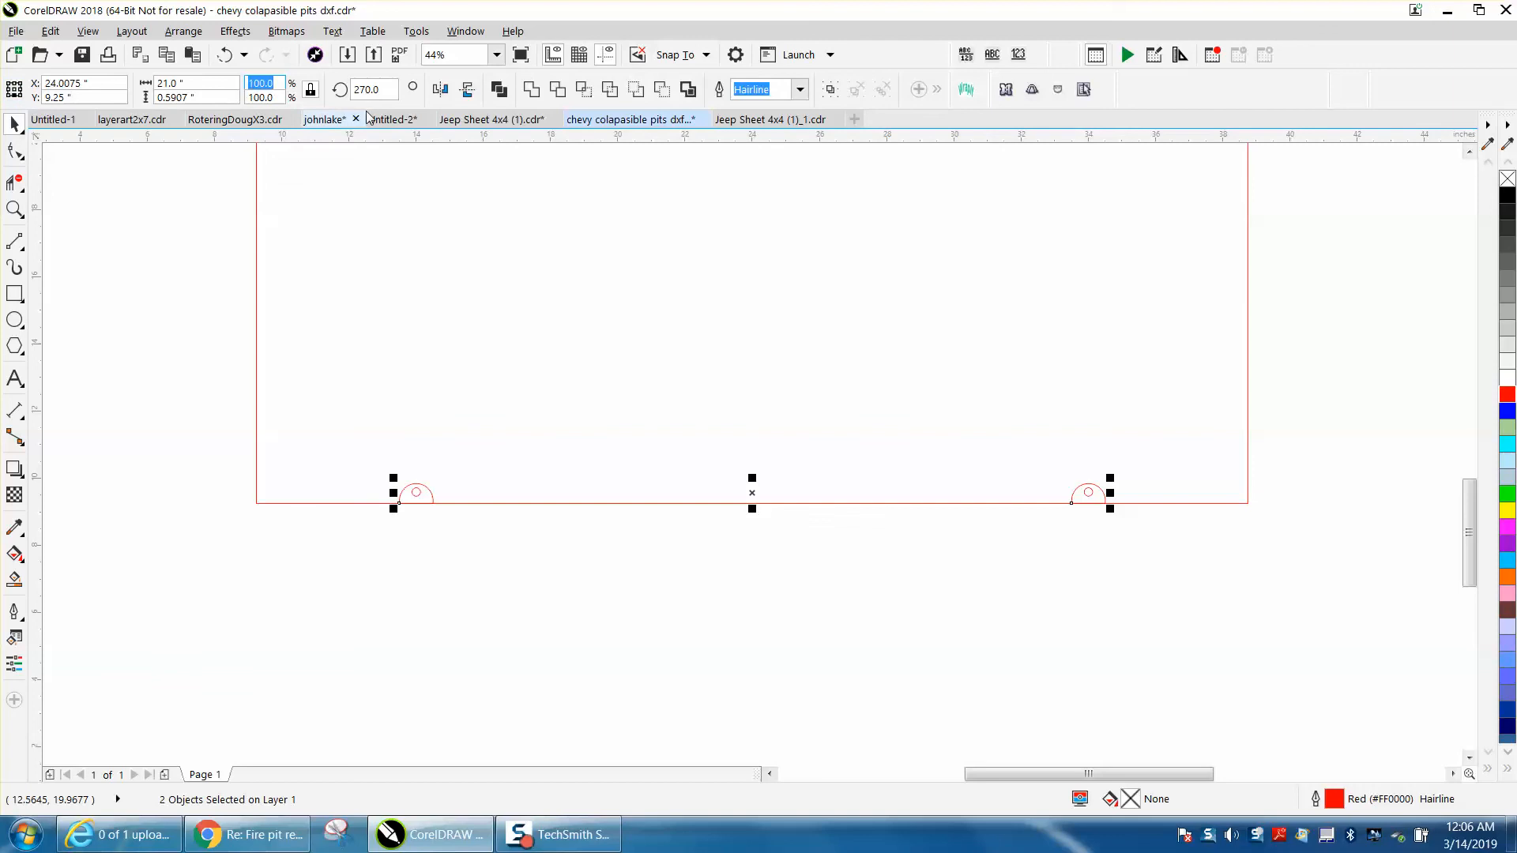
left_click(442, 94)
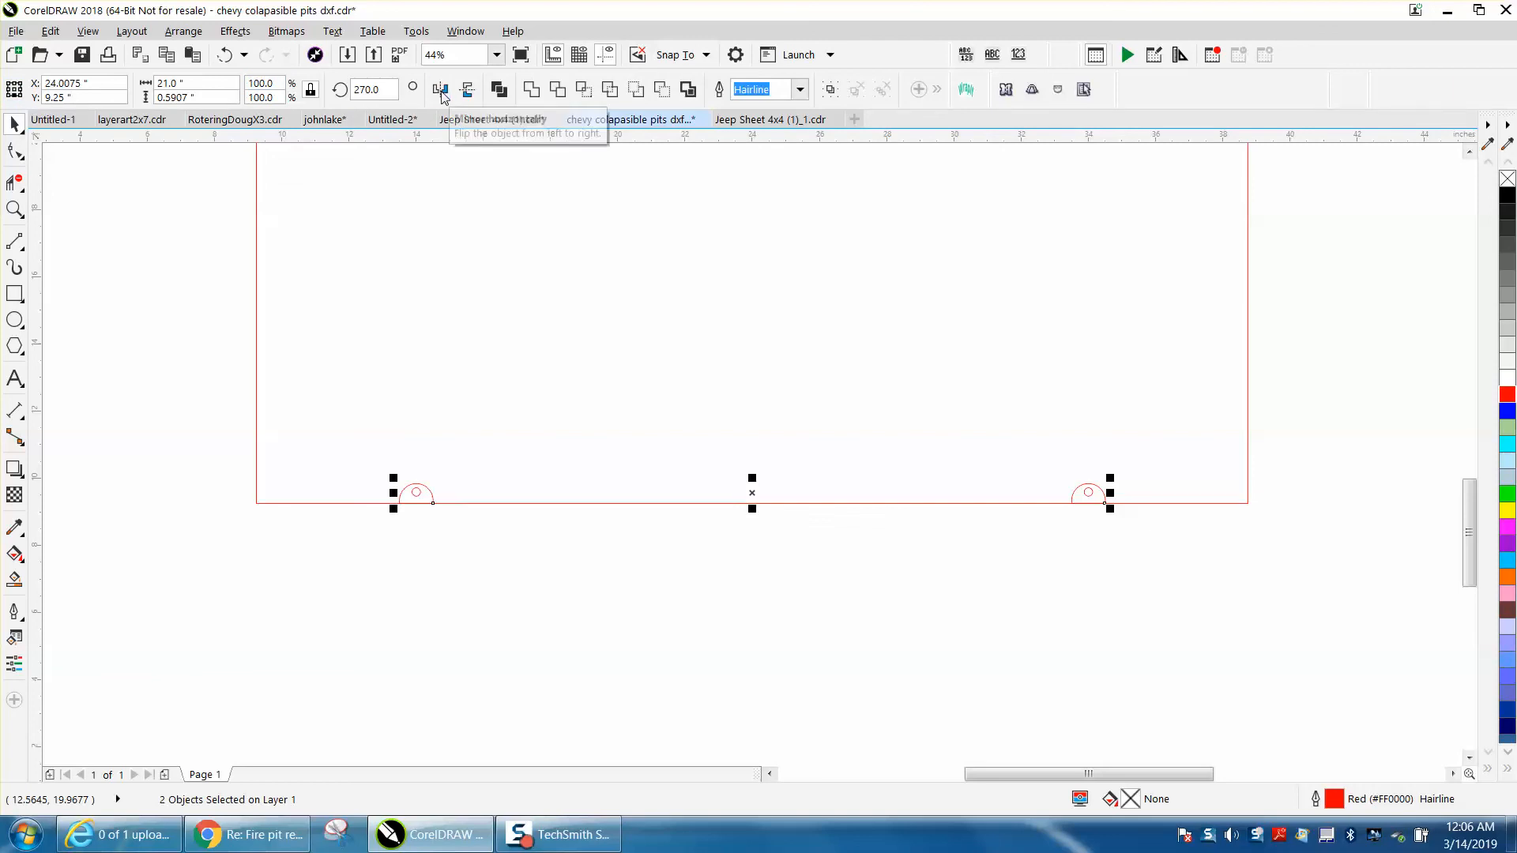
left_click(467, 92)
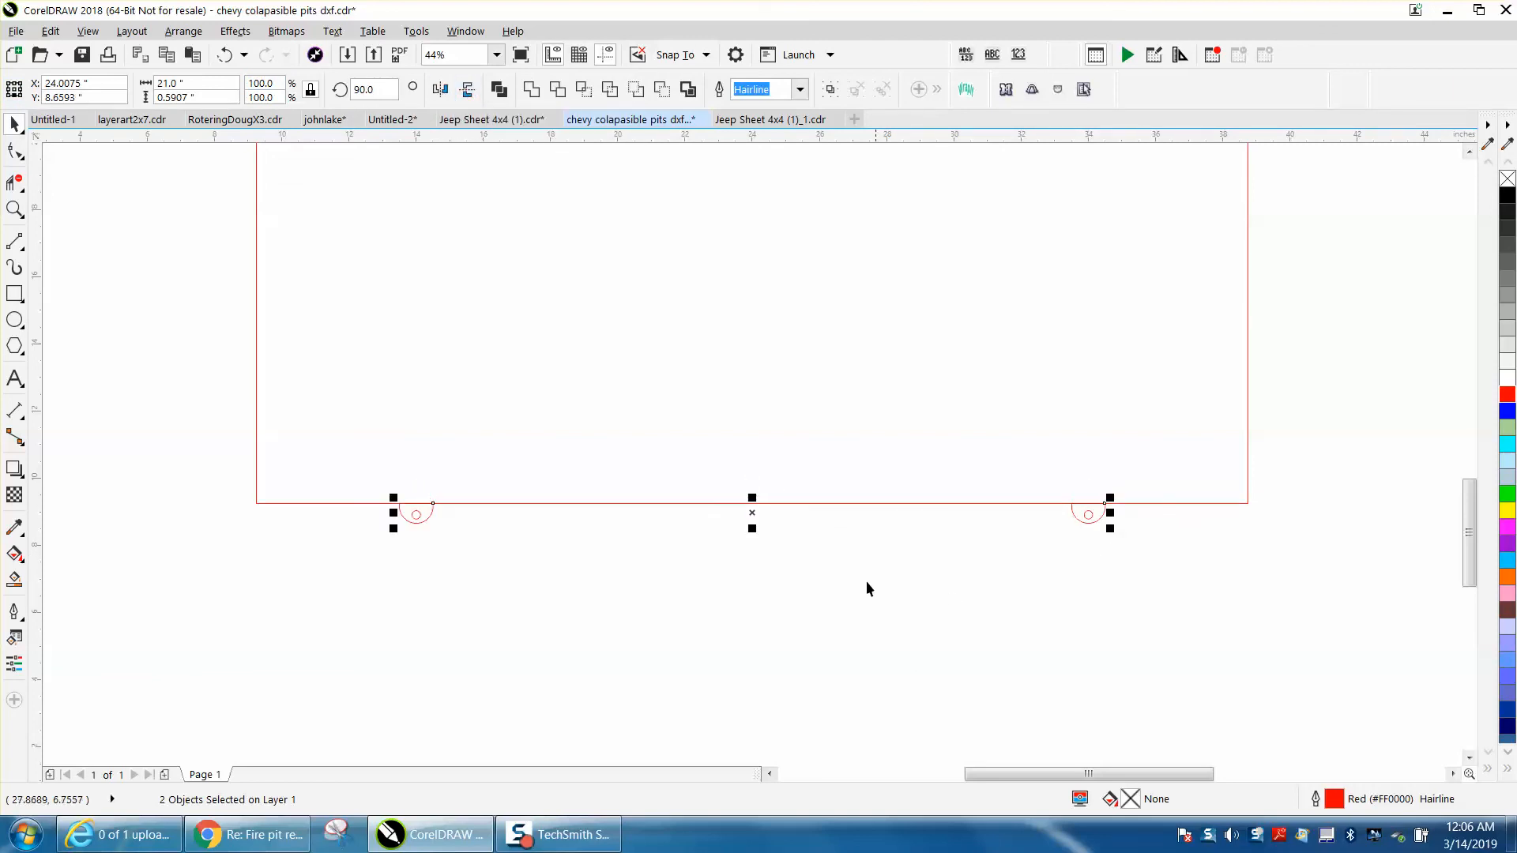
scroll(847, 572, "down", 4)
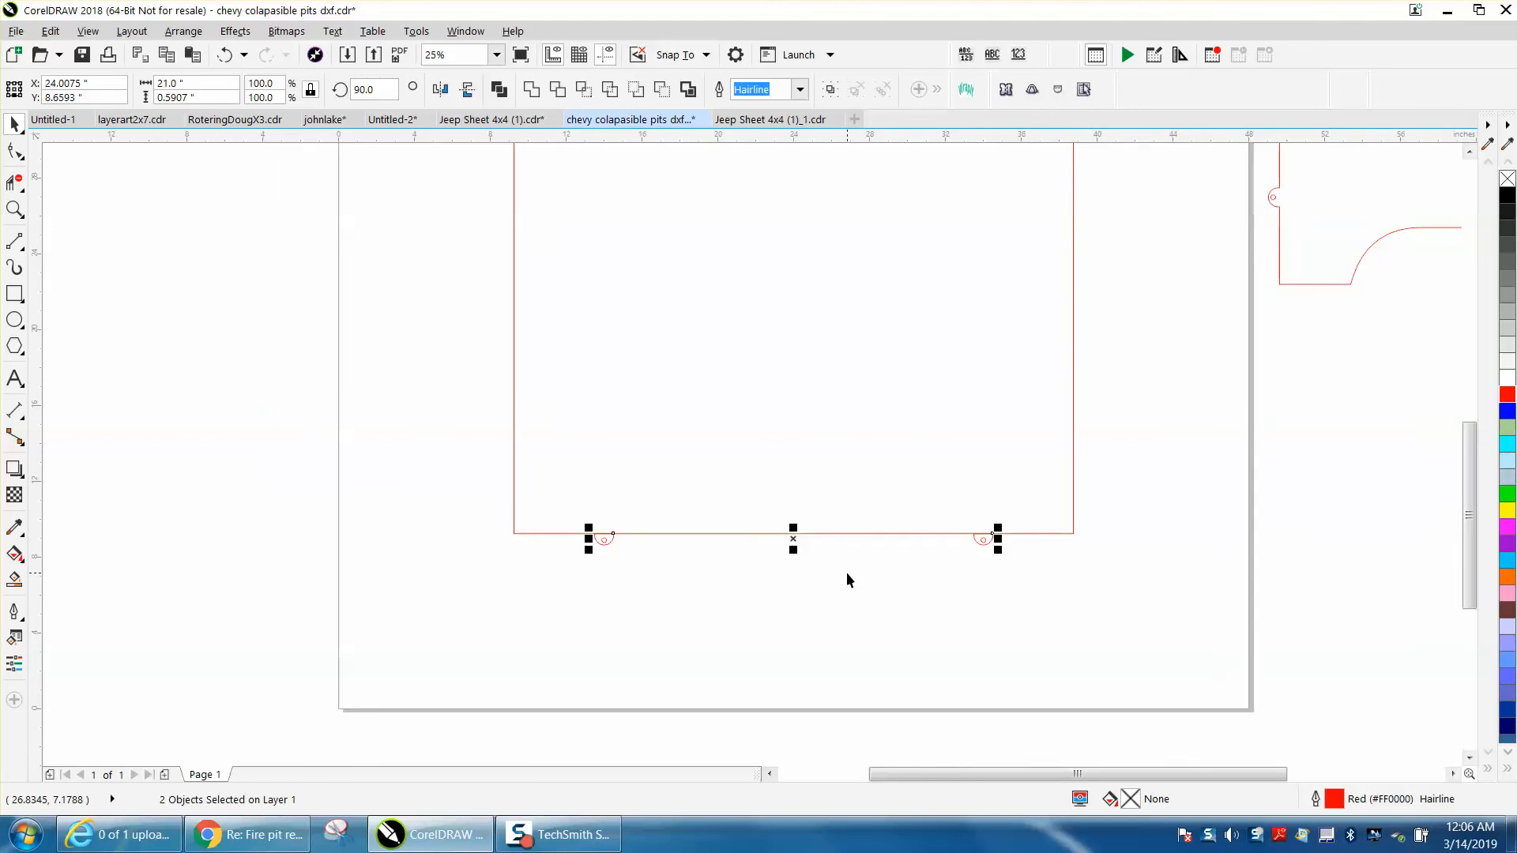
Group the square with its four tabs and rotate a duplicate of the group 90 degrees in place
left_click_drag(658, 239, 996, 605)
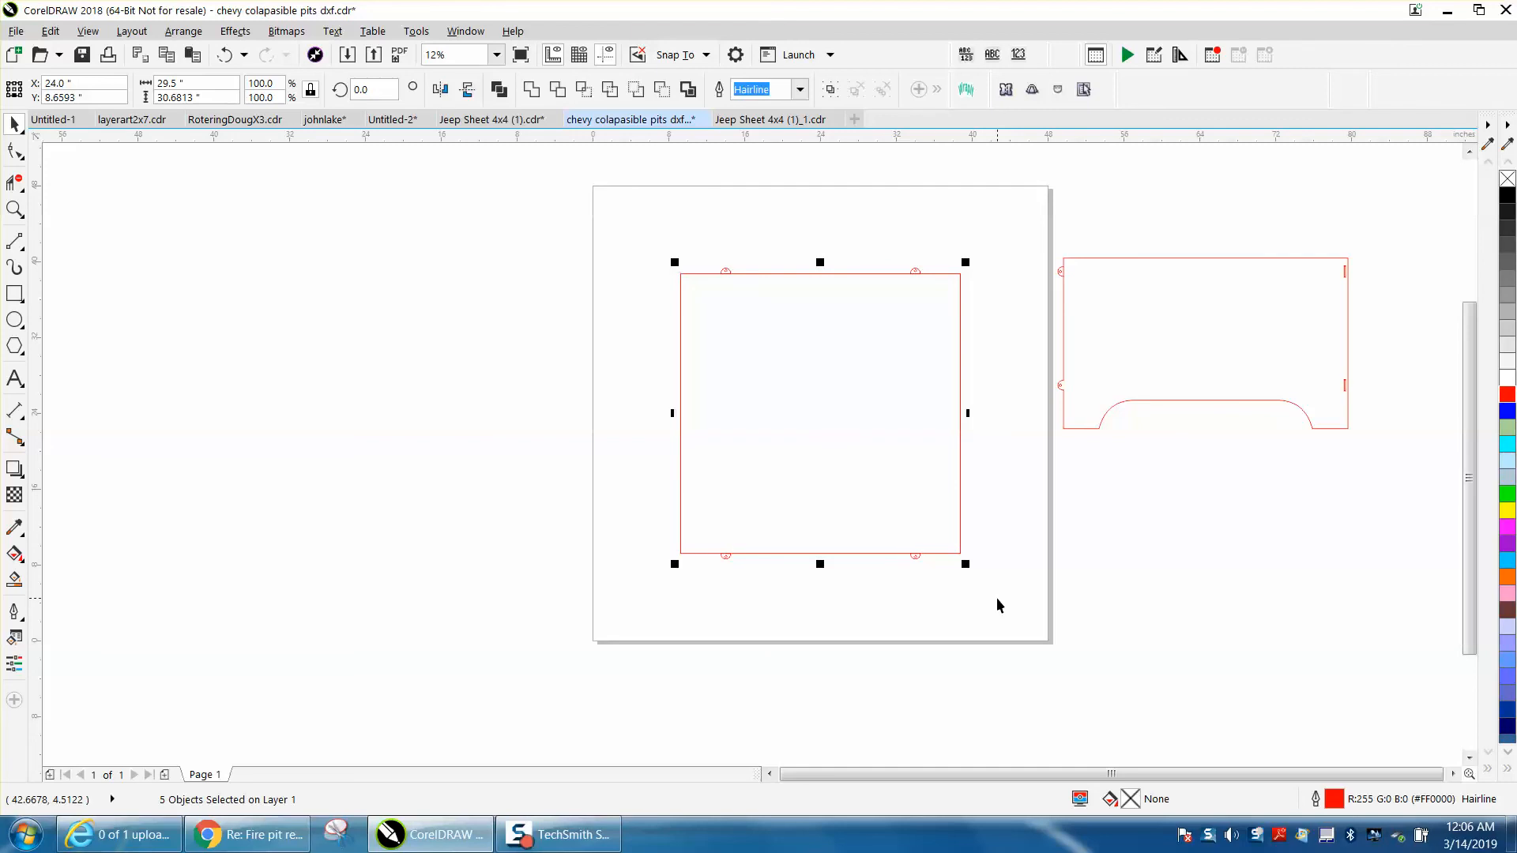
key("ctrl+g")
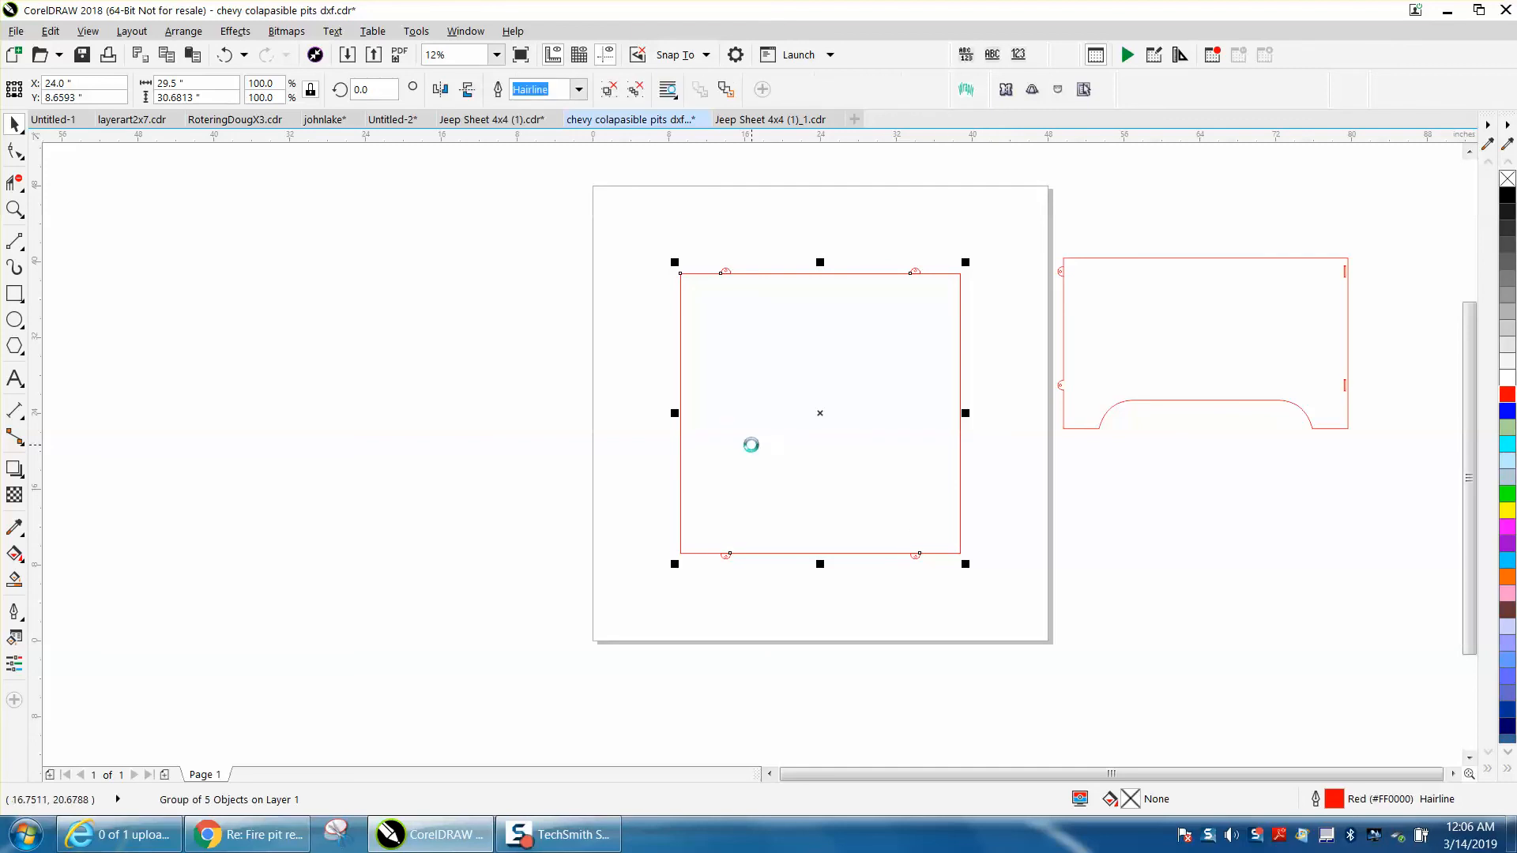
left_click(374, 86)
type("90")
key("Return")
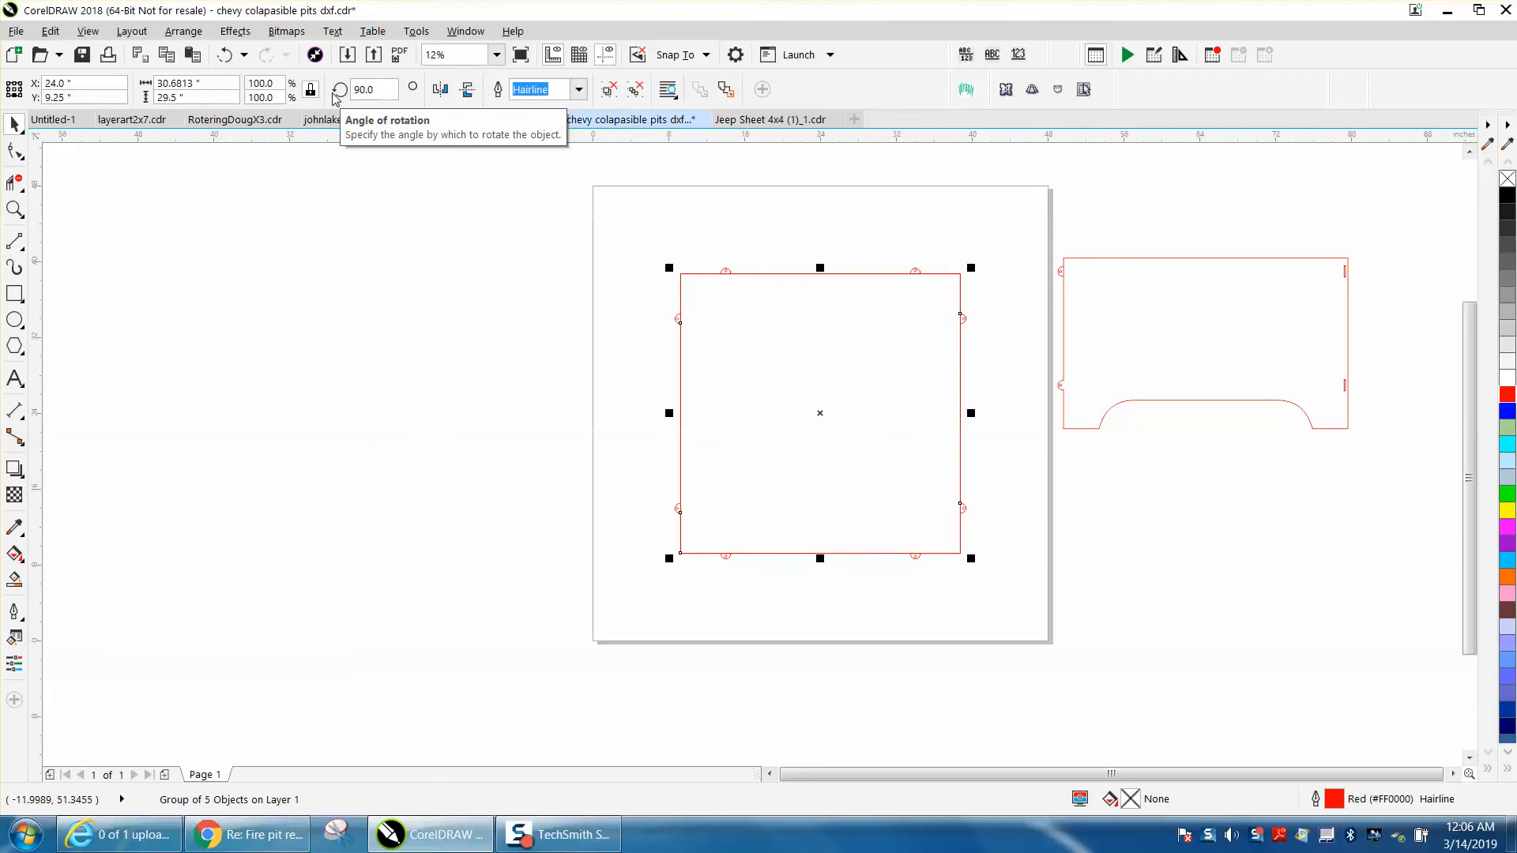
left_click(390, 209)
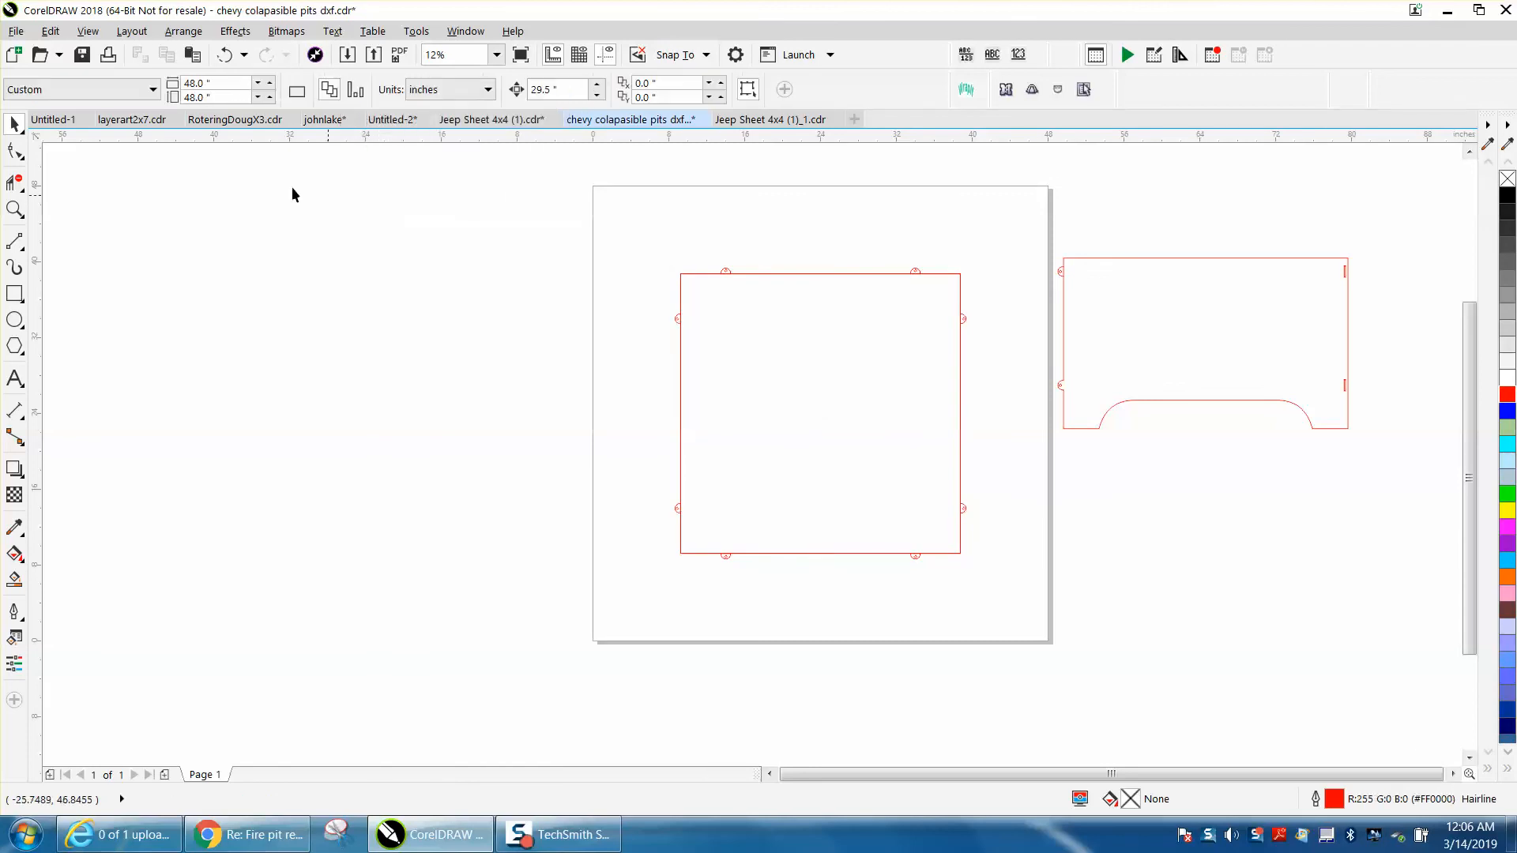
Ungroup both overlapping groups of squares and tabs into separate objects
left_click_drag(644, 235, 1007, 601)
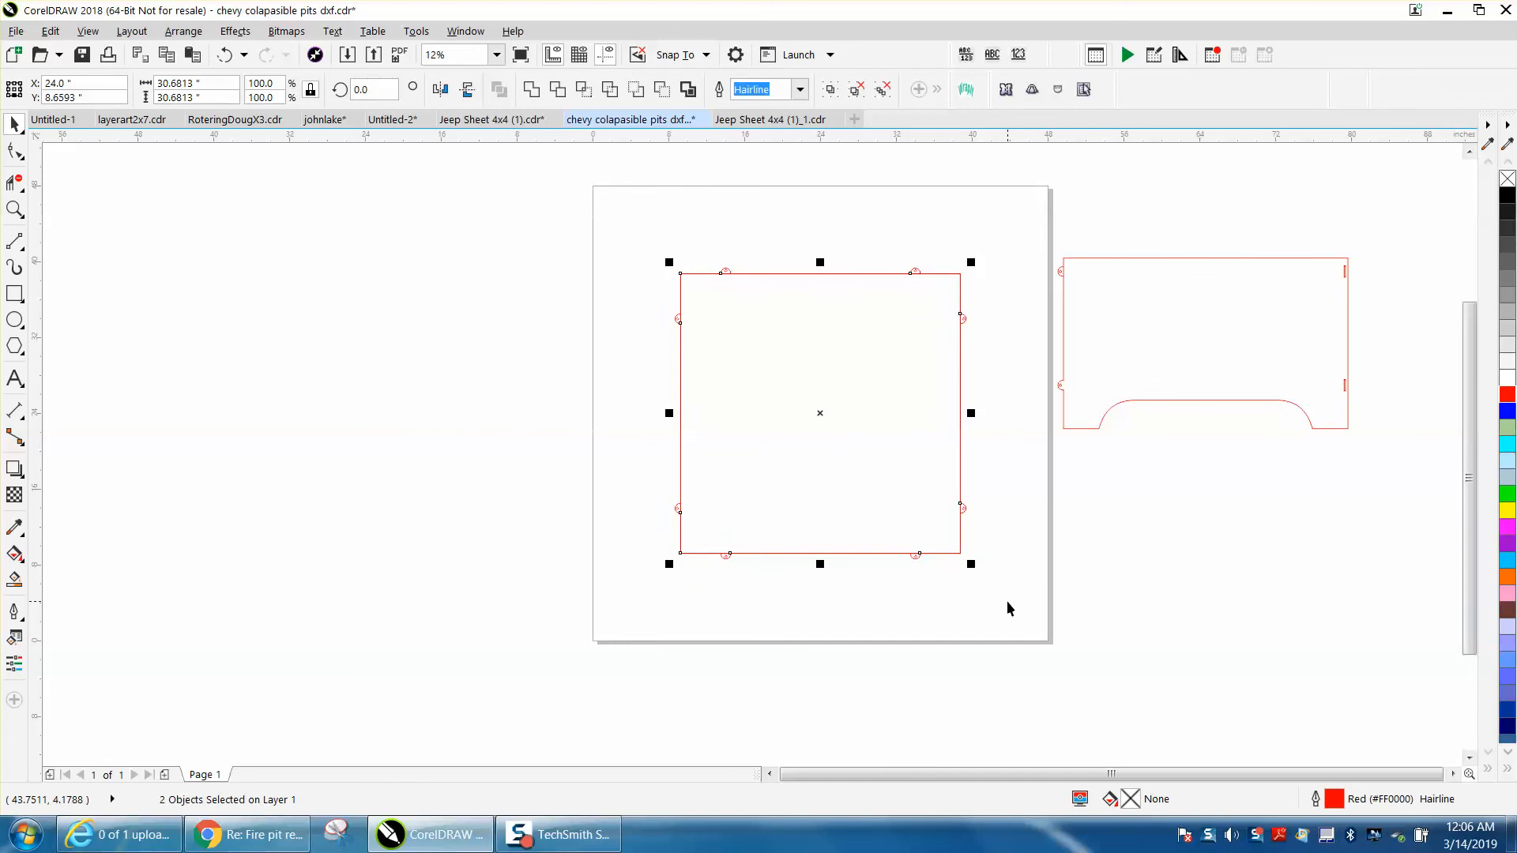
key("ctrl+u")
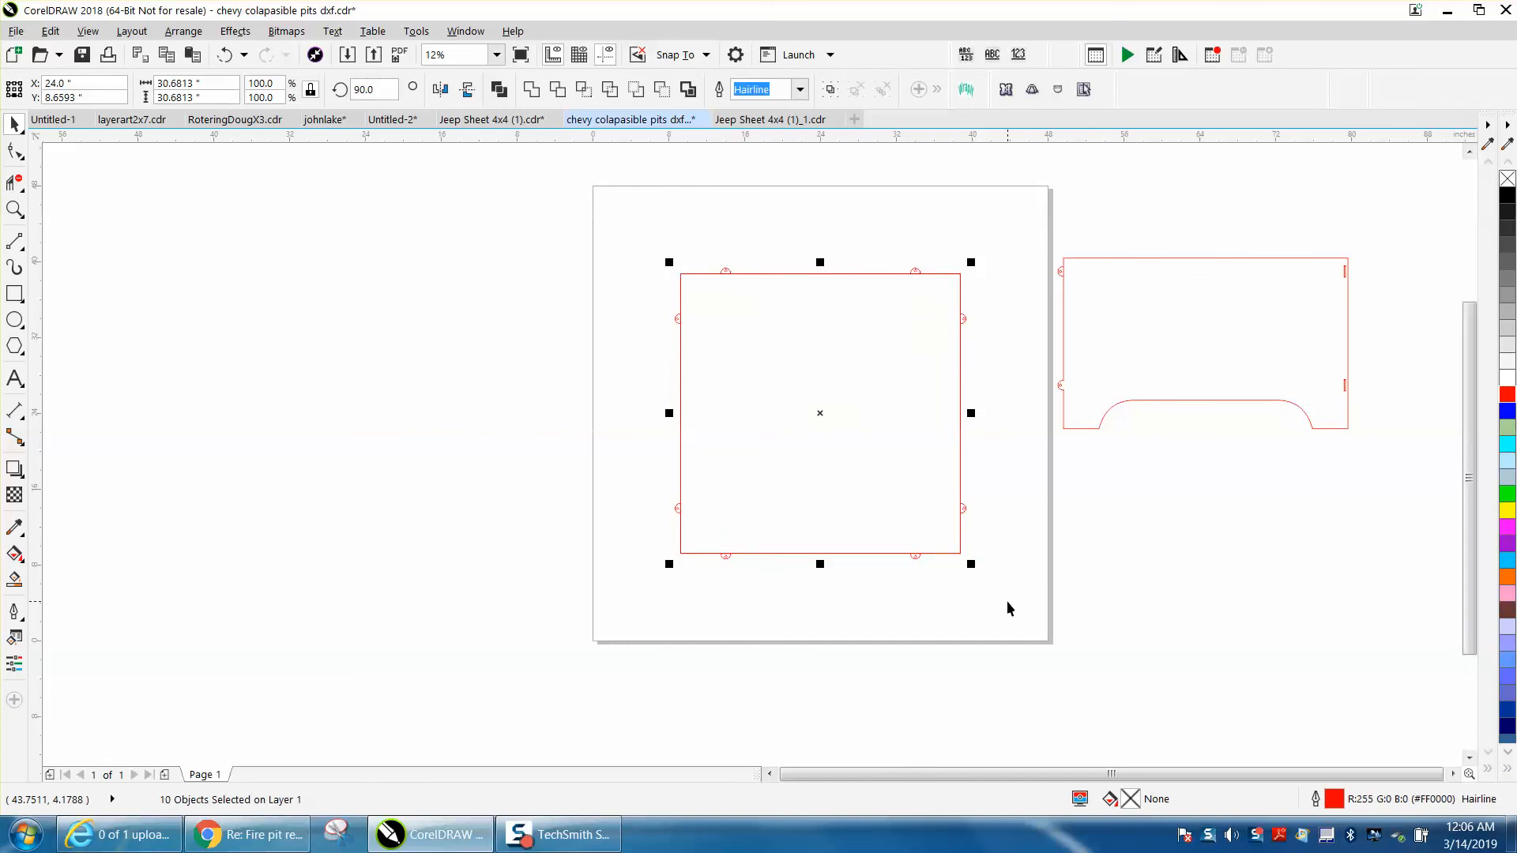
left_click(183, 31)
mouse_move(223, 383)
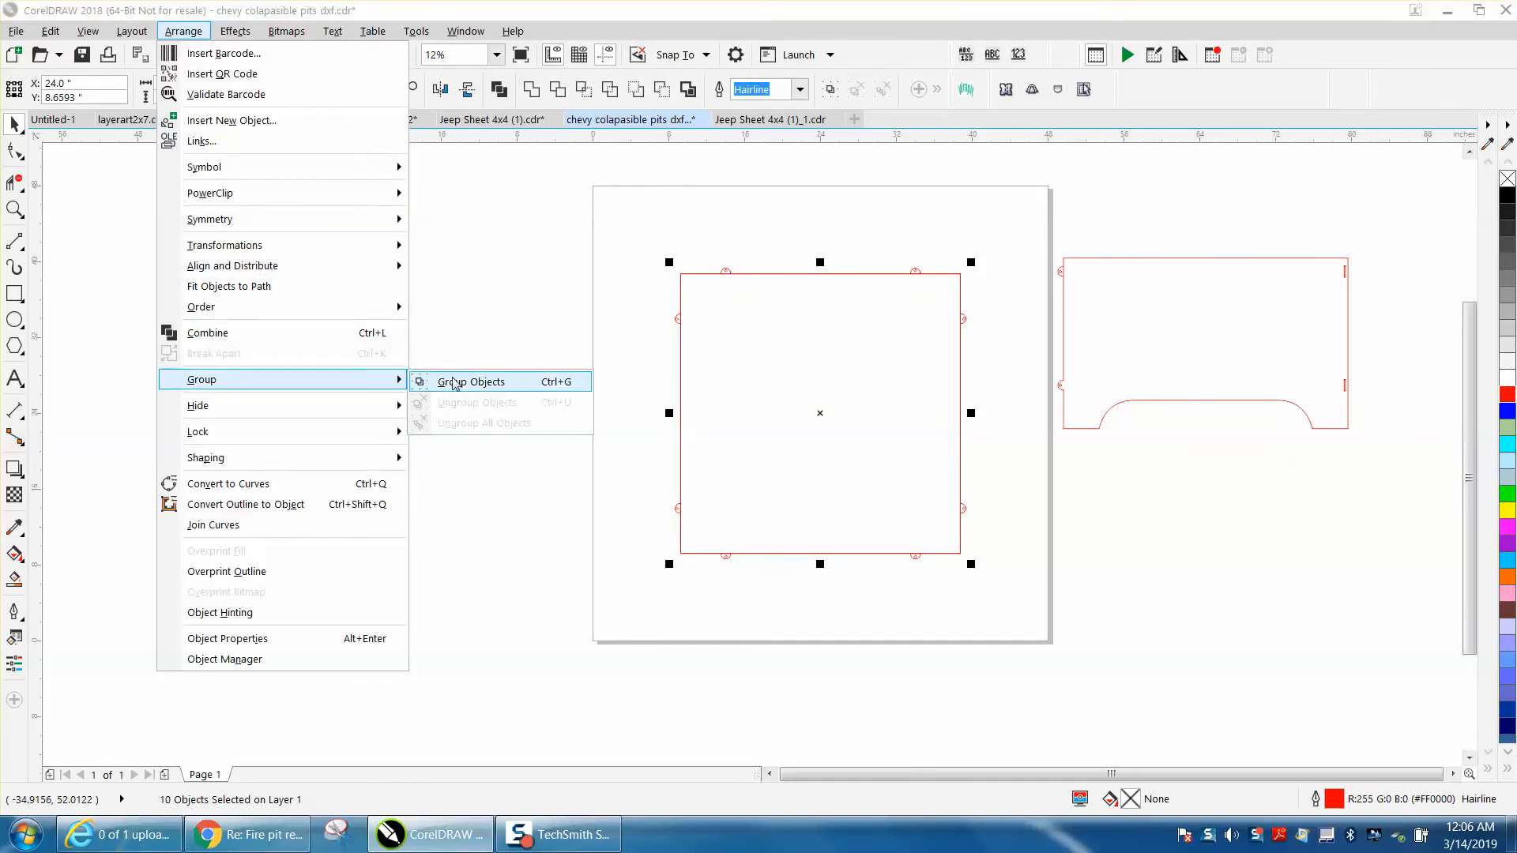
left_click(458, 304)
Delete the rotated duplicate of the square, keeping the original square and all eight tabs
left_click(14, 209)
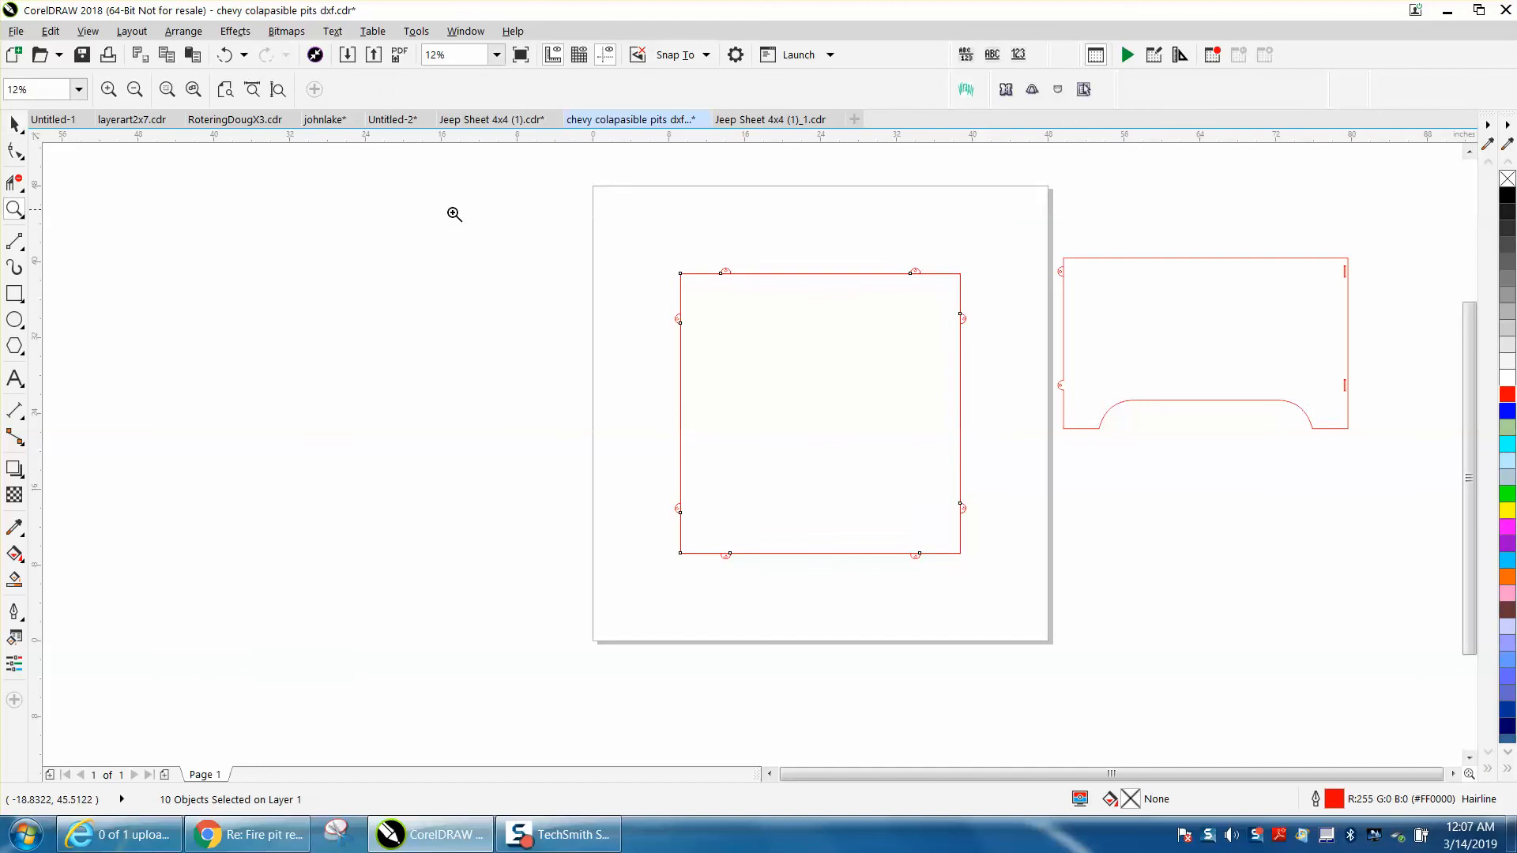
left_click_drag(647, 281, 1162, 626)
left_click(15, 124)
left_click(144, 185)
left_click(438, 206)
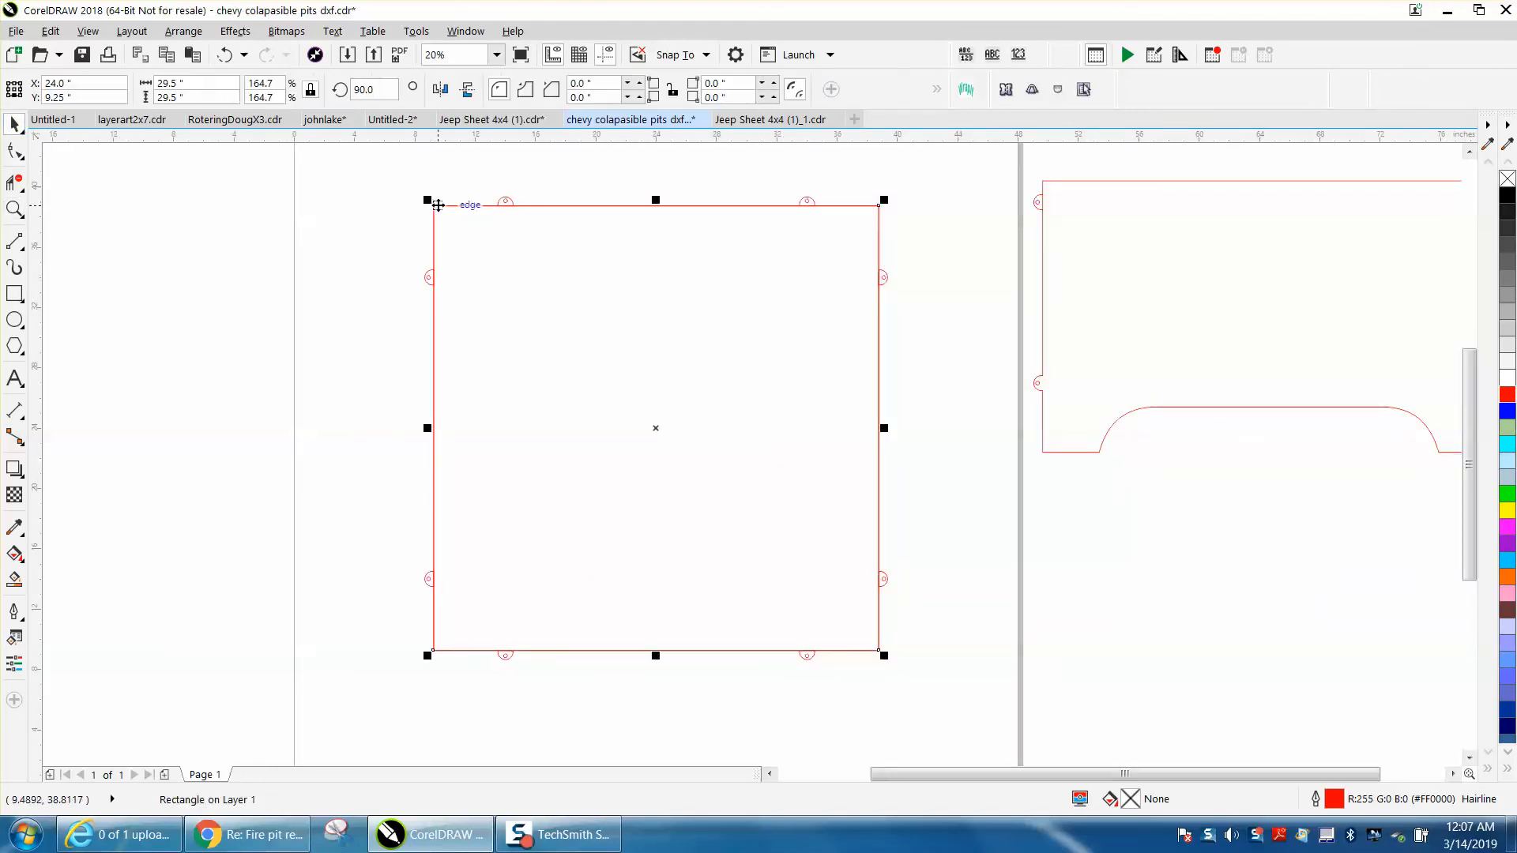
left_click(442, 212)
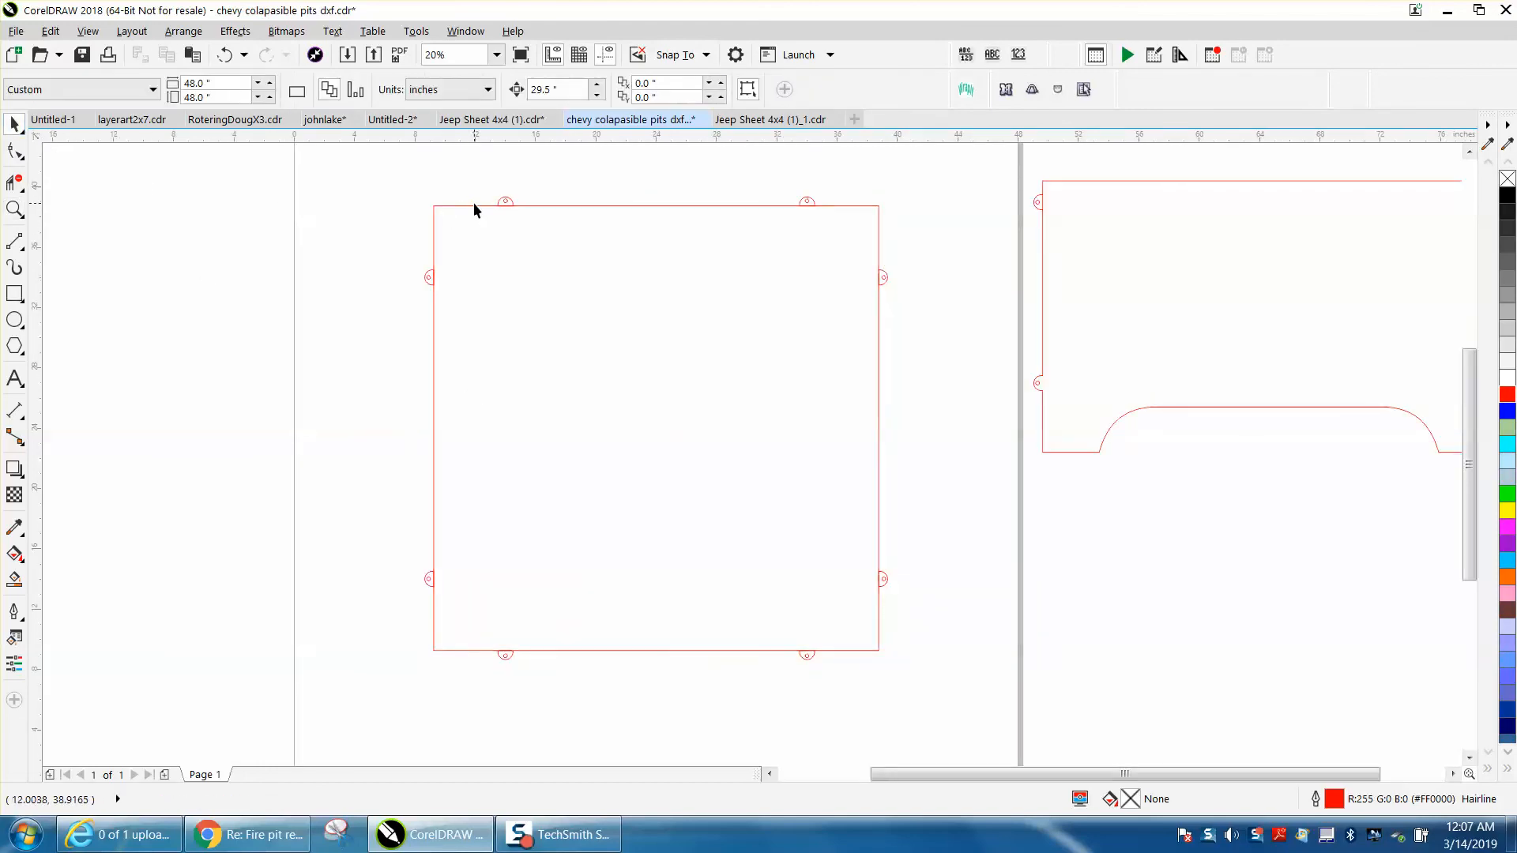
Check for stacked duplicates by deleting the square and then the top edge's first tab, undoing each deletion
left_click(472, 206)
key("Delete")
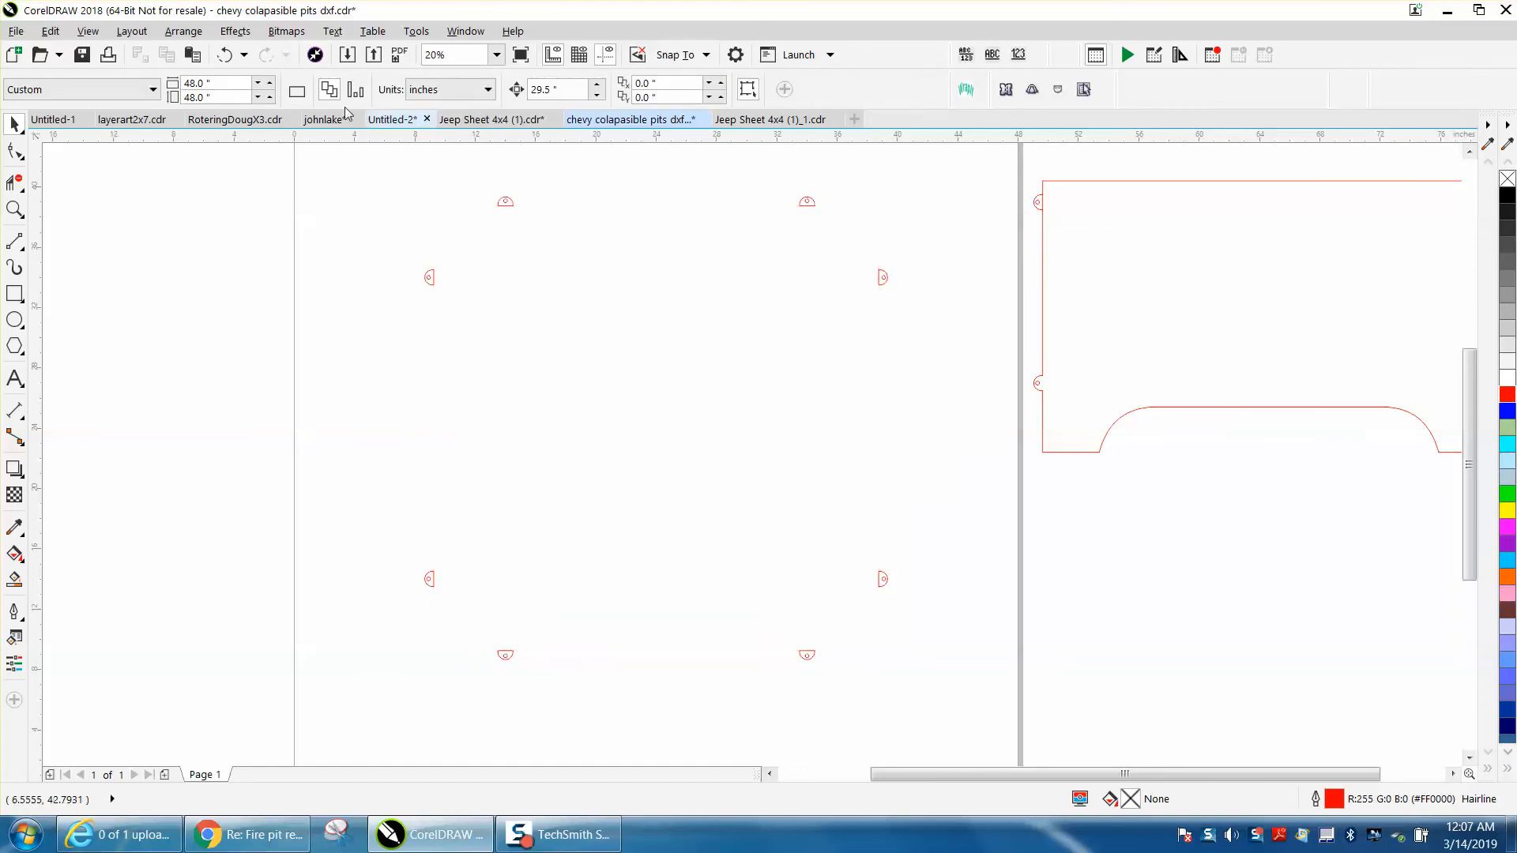
left_click(228, 62)
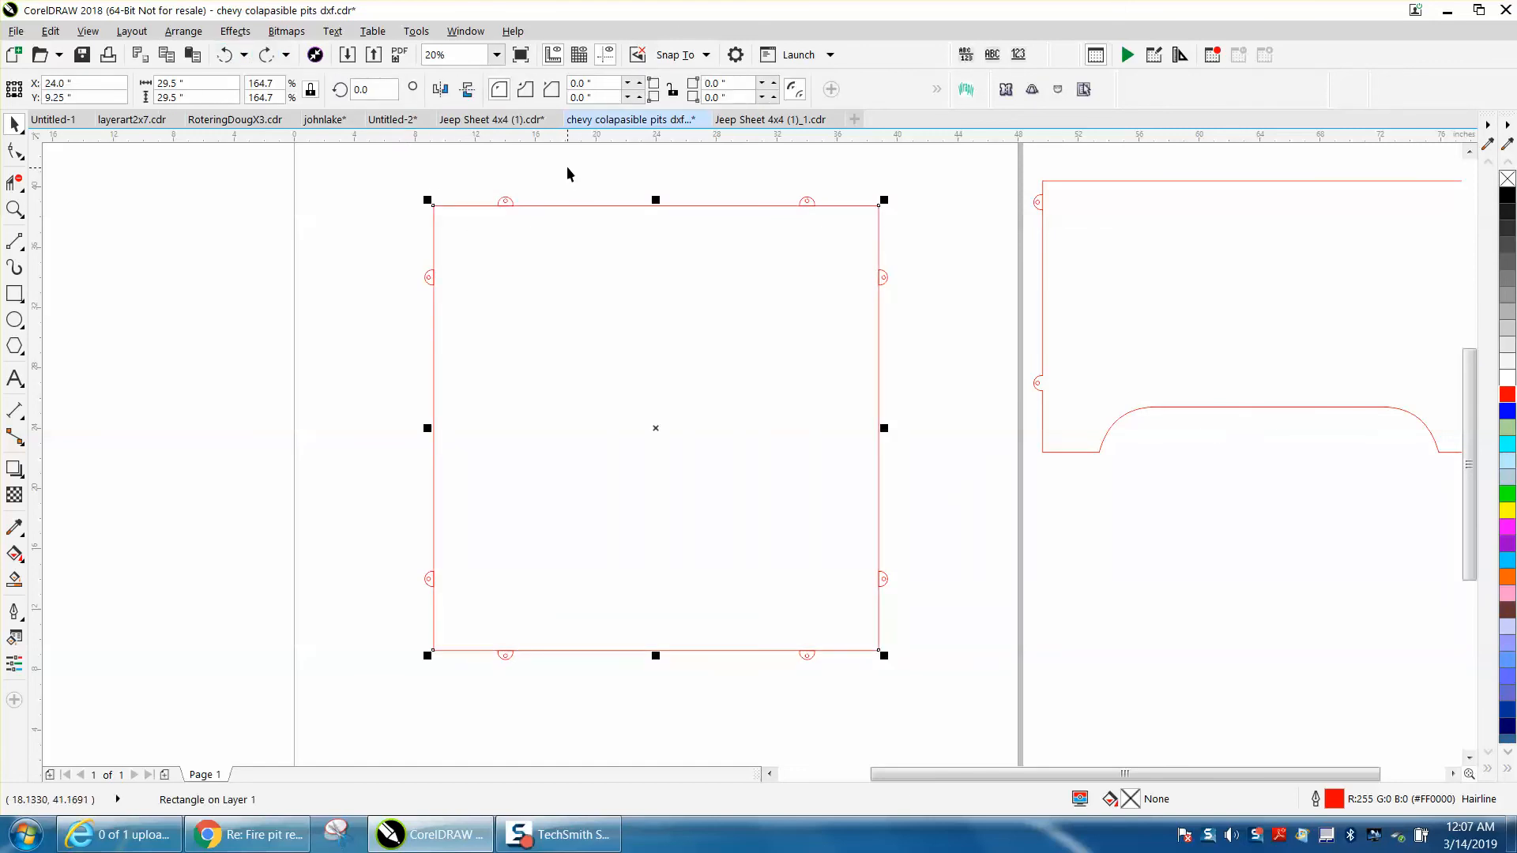
left_click(506, 201)
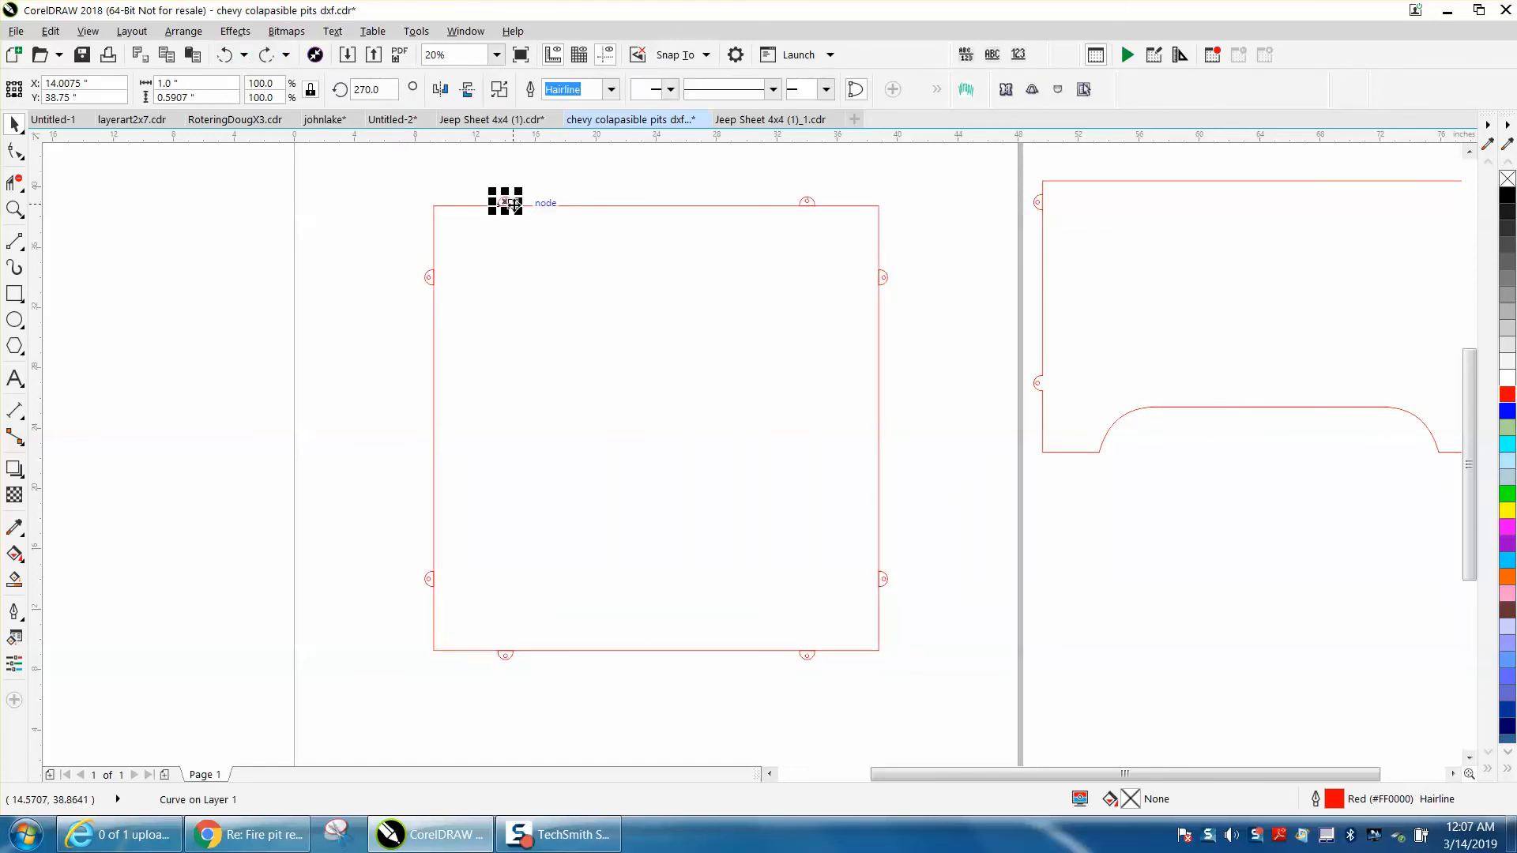
key("Delete")
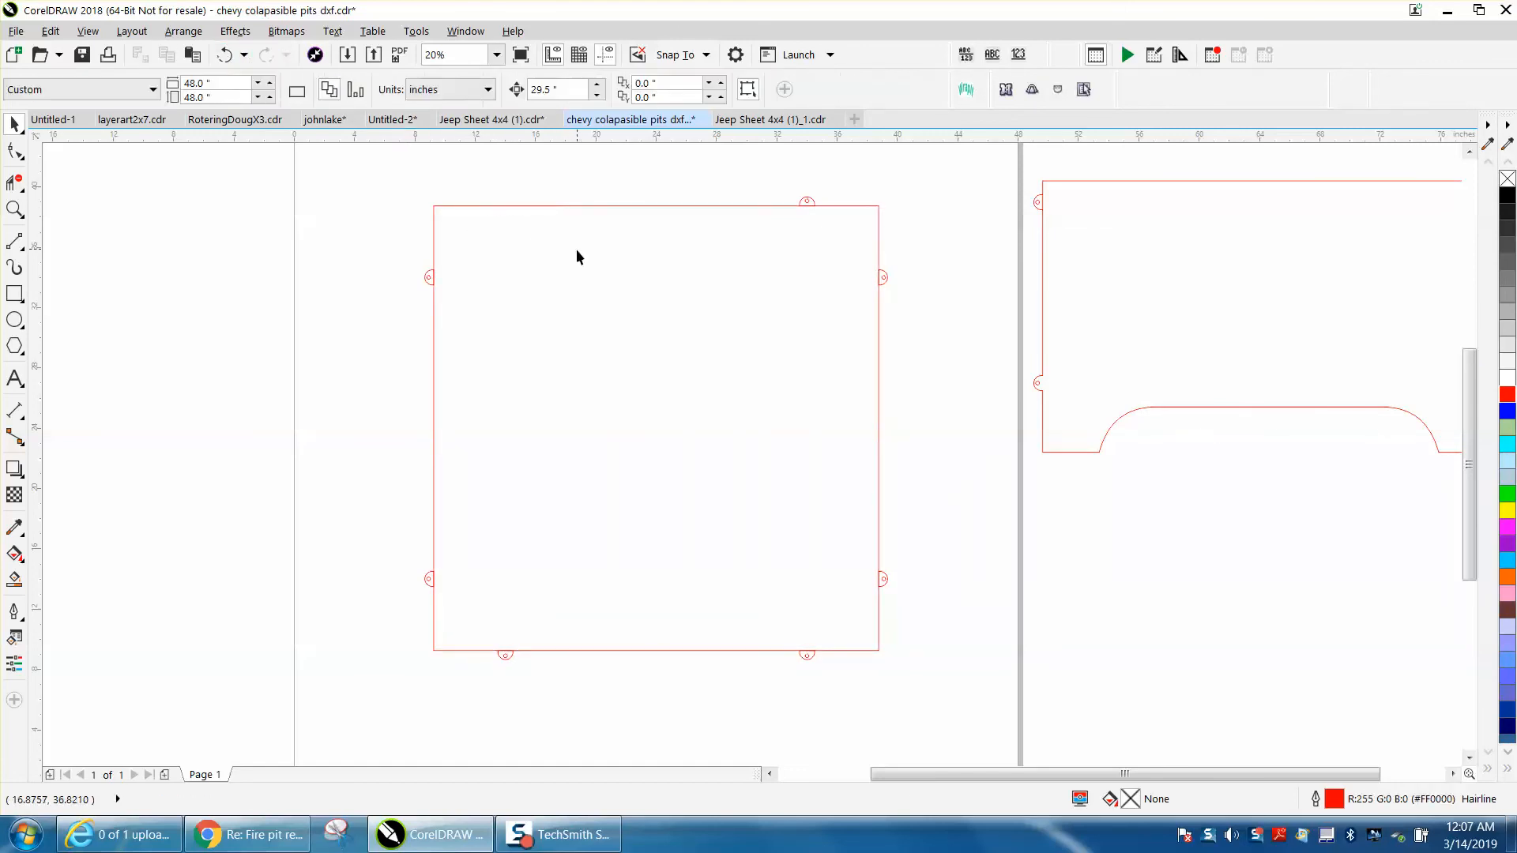
left_click(226, 56)
Trim away the line segments under the two top tabs and the upper tab on each side with Virtual Segment Delete
left_click(14, 209)
left_click_drag(399, 166, 945, 346)
left_click(14, 183)
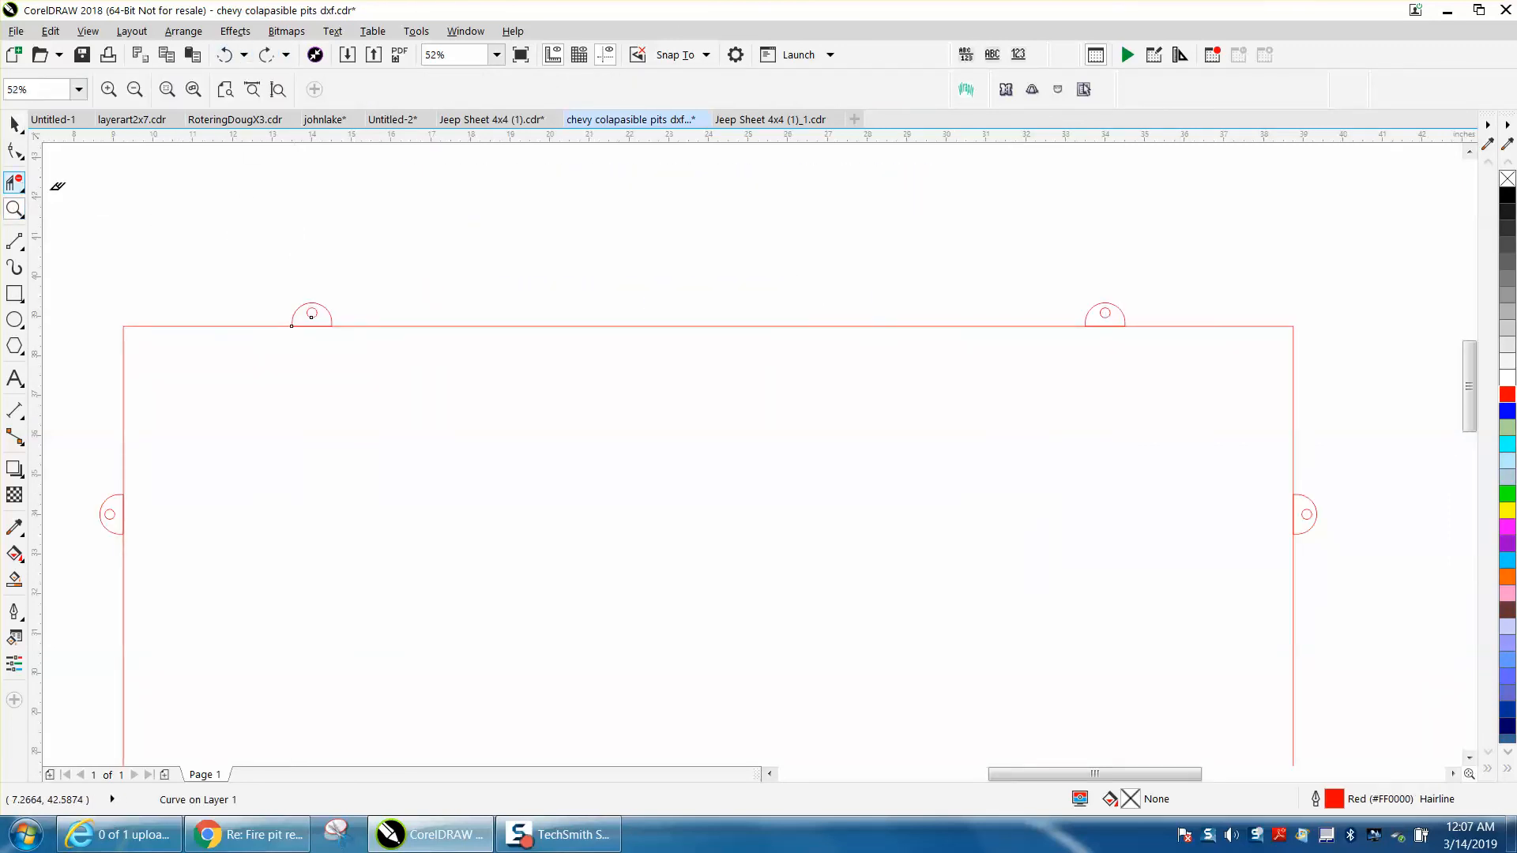
left_click(325, 324)
left_click(1100, 326)
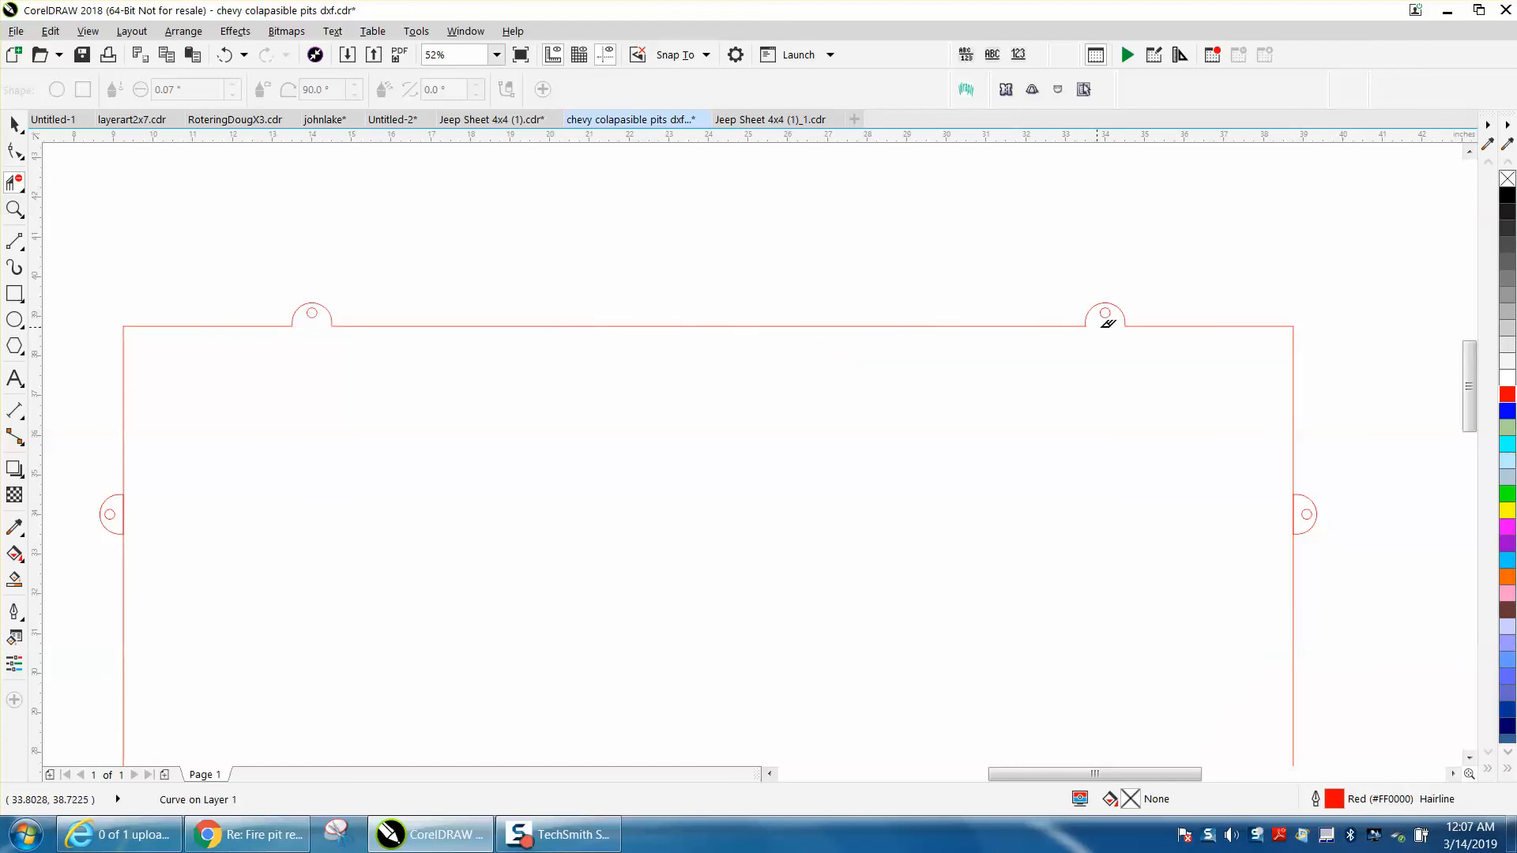
left_click(1294, 512)
left_click(125, 506)
Trim away the line segments under the two bottom tabs and the lower tab on each side with Virtual Segment Delete
scroll(215, 503, "down", 2)
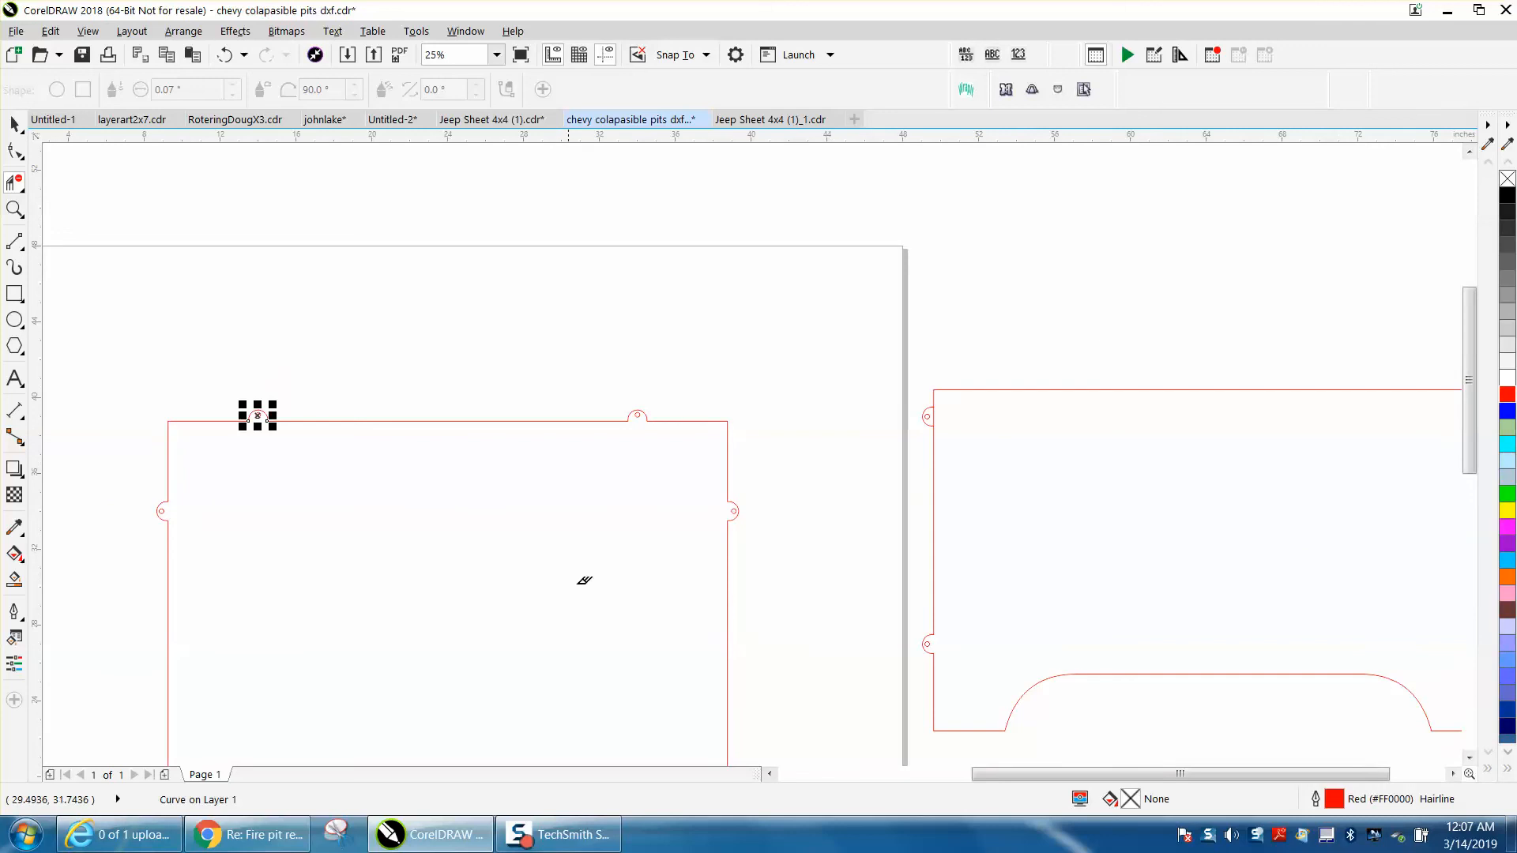
scroll(569, 558, "down", 2)
left_click(14, 209)
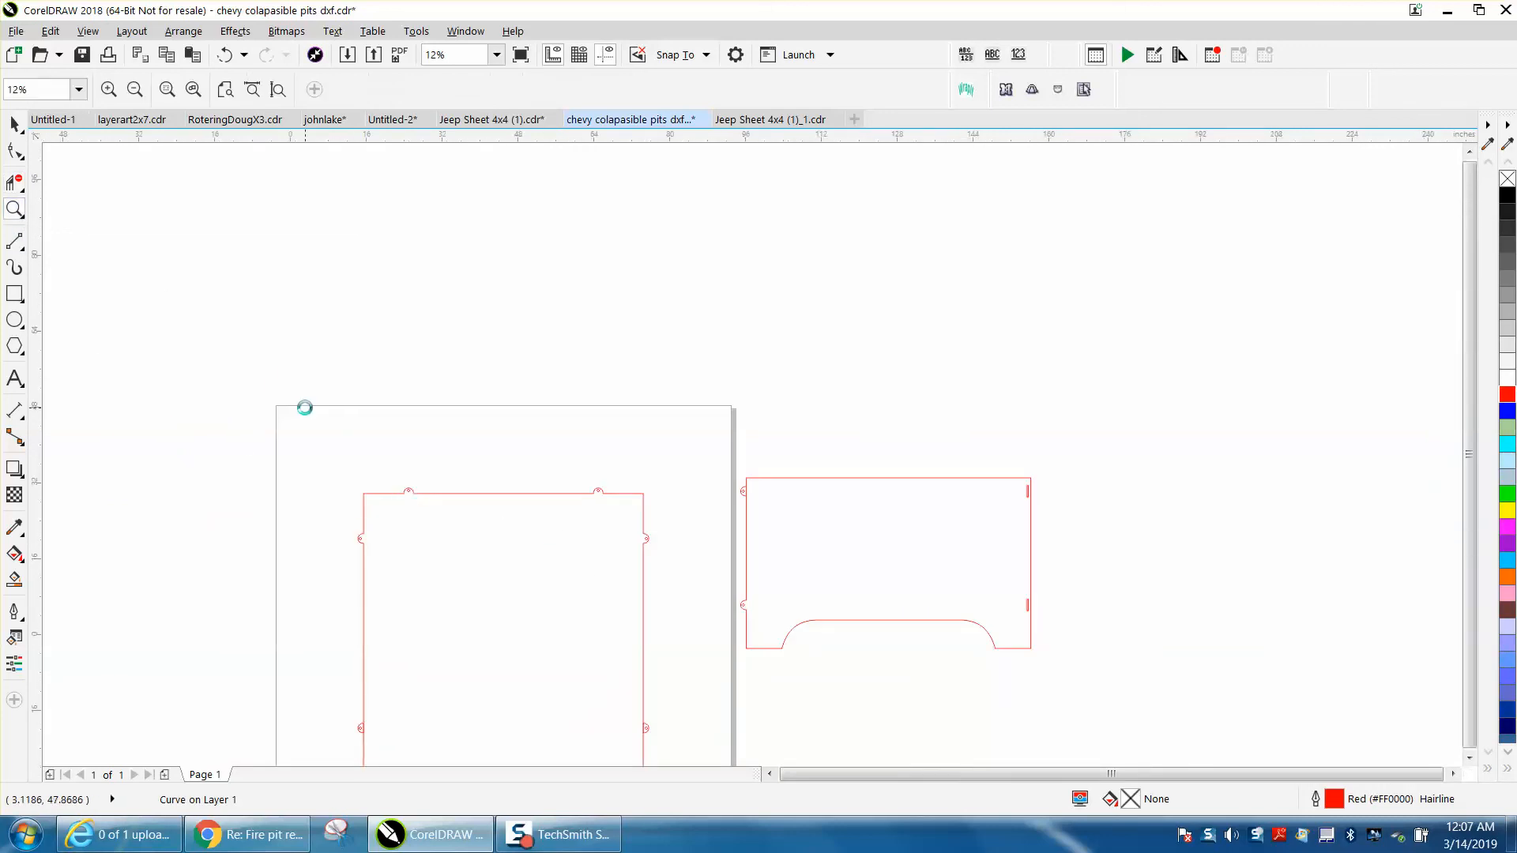
scroll(308, 430, "down", 1)
left_click_drag(312, 460, 520, 611)
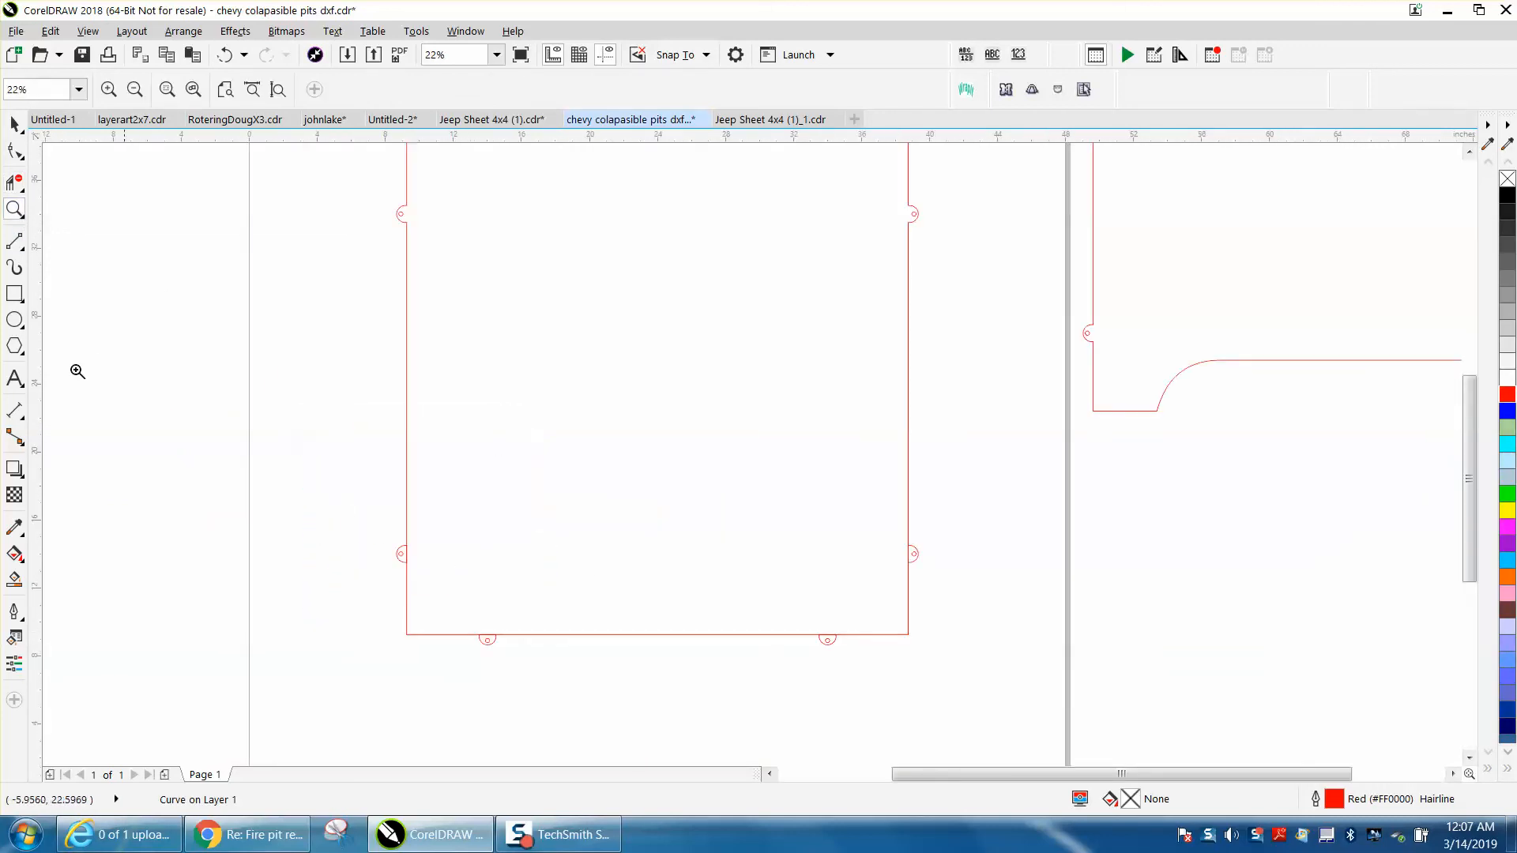
left_click(15, 183)
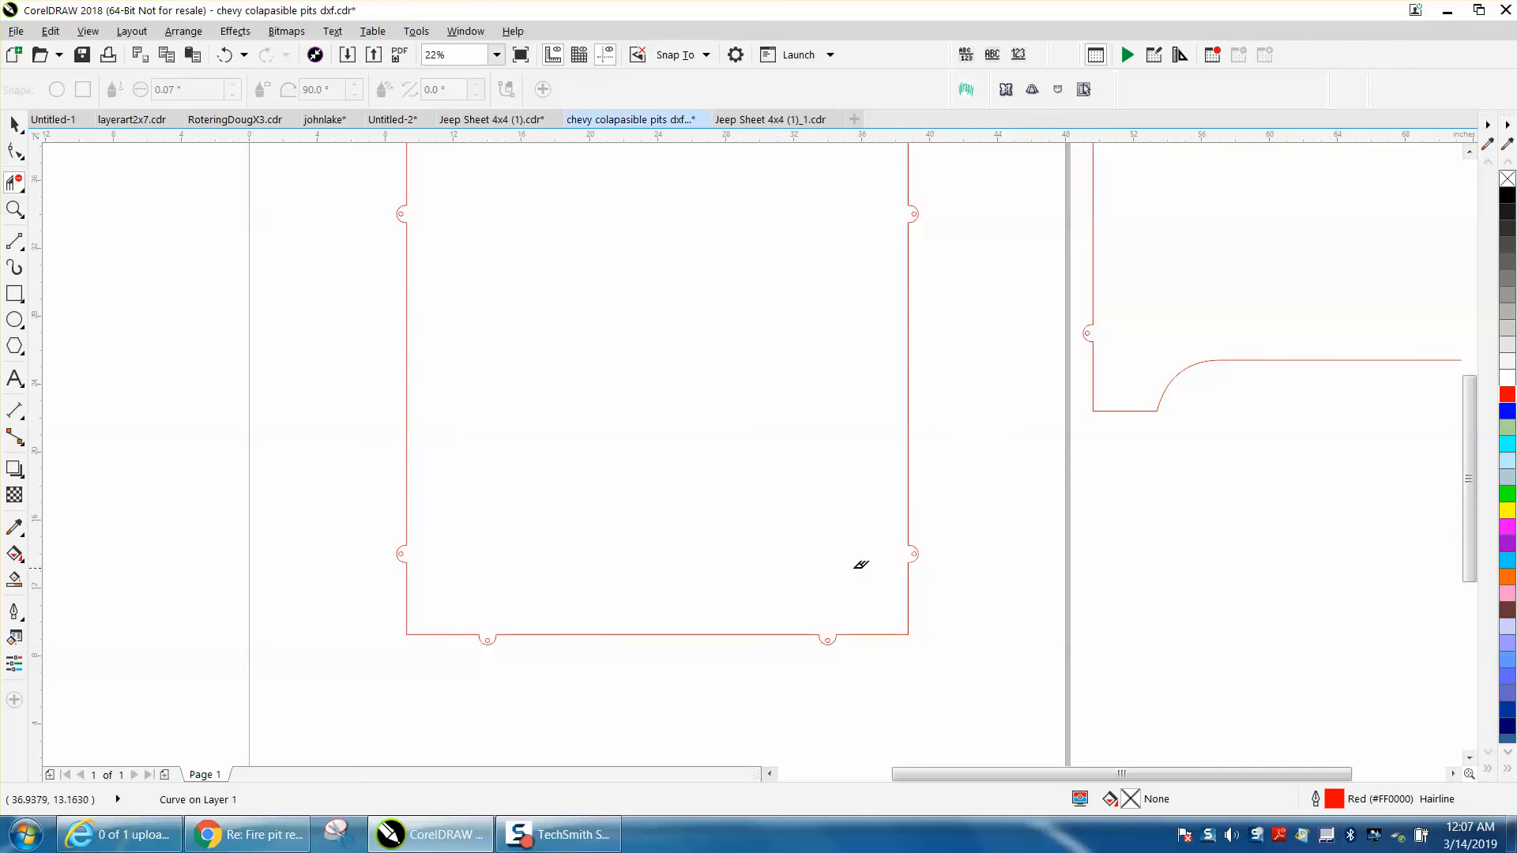
Create a single black shape from the interior of the tabbed square outline with Smart Fill
scroll(758, 454, "down", 2)
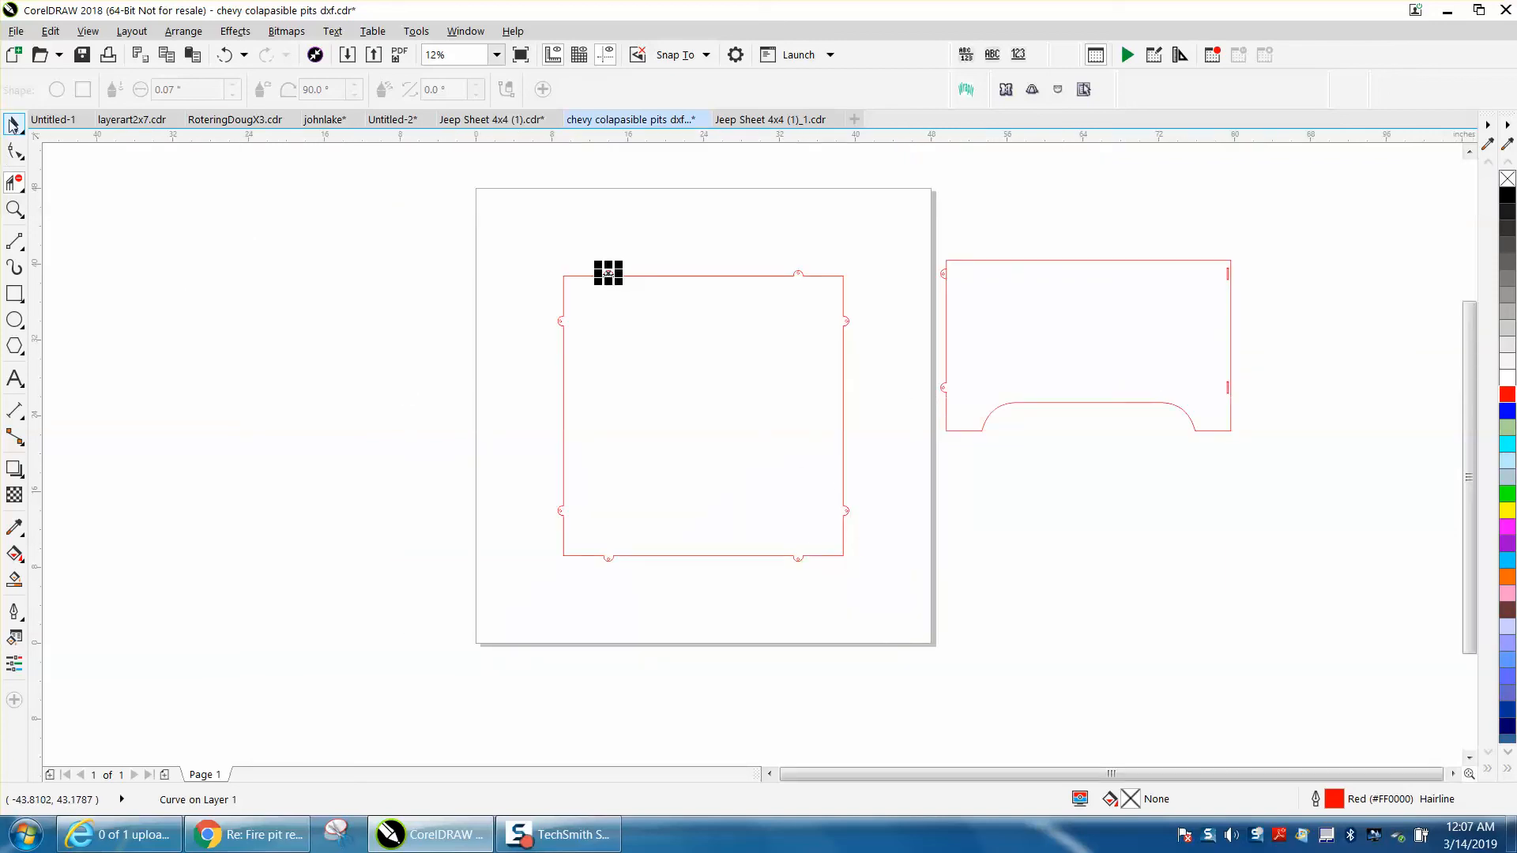
left_click(24, 580)
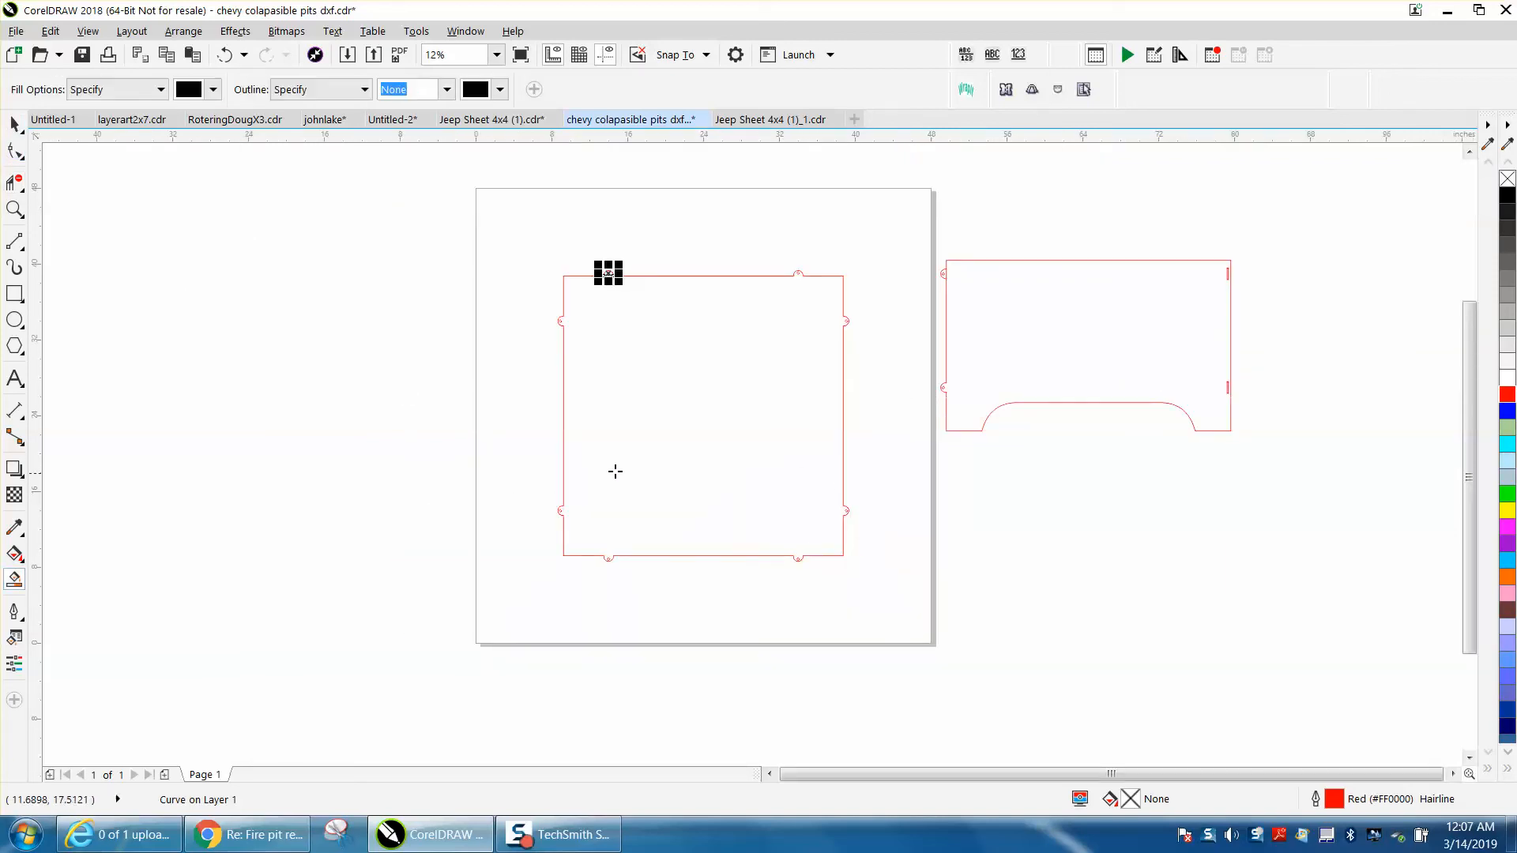
left_click(661, 464)
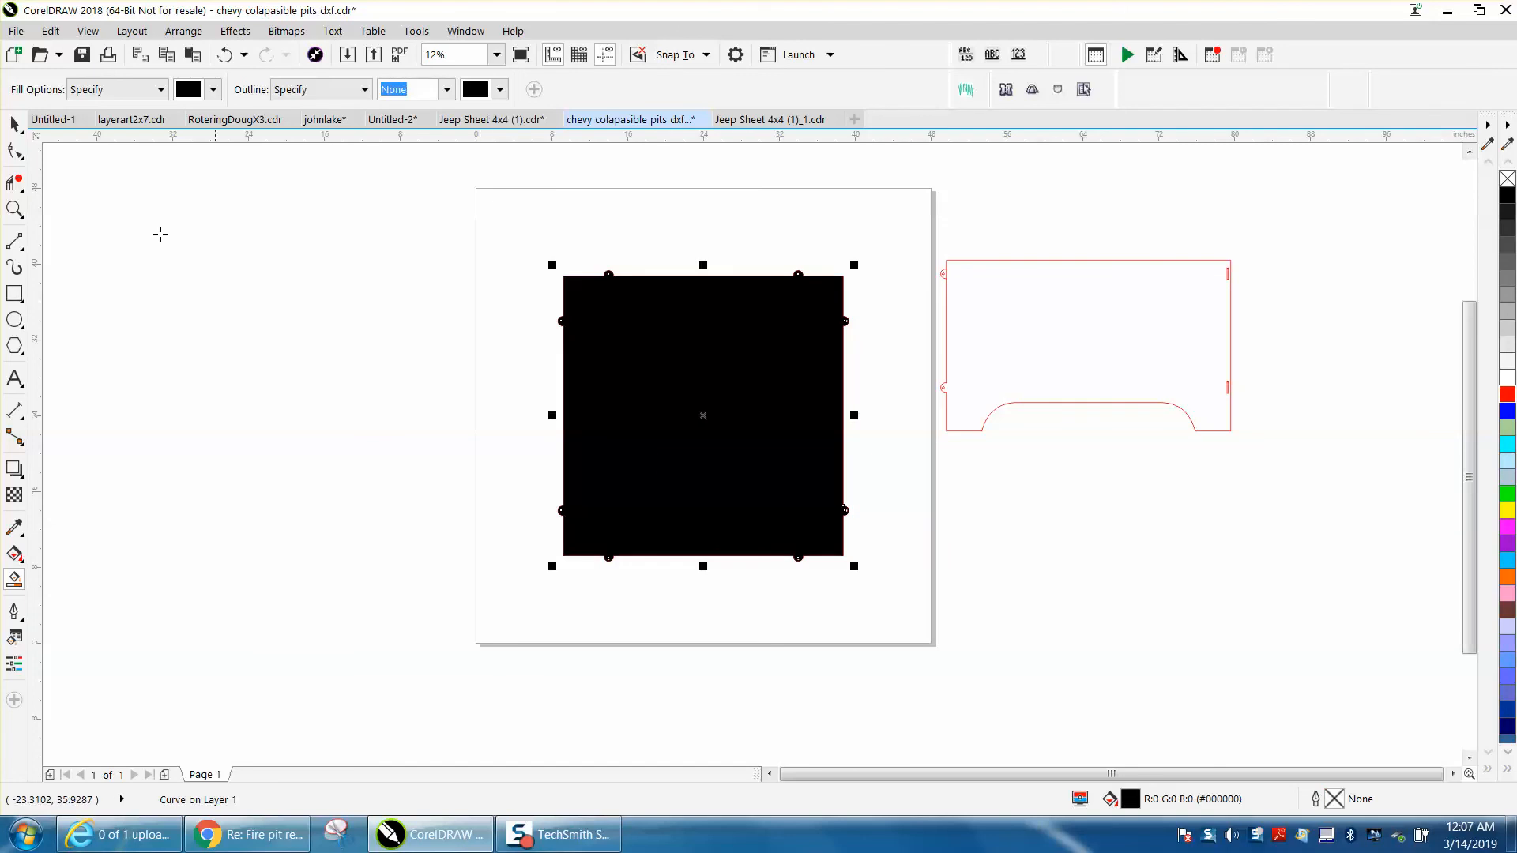
Move the black shape off the page beside the outline and give it no fill and a red outline
left_click(14, 124)
left_click_drag(706, 421, 324, 407)
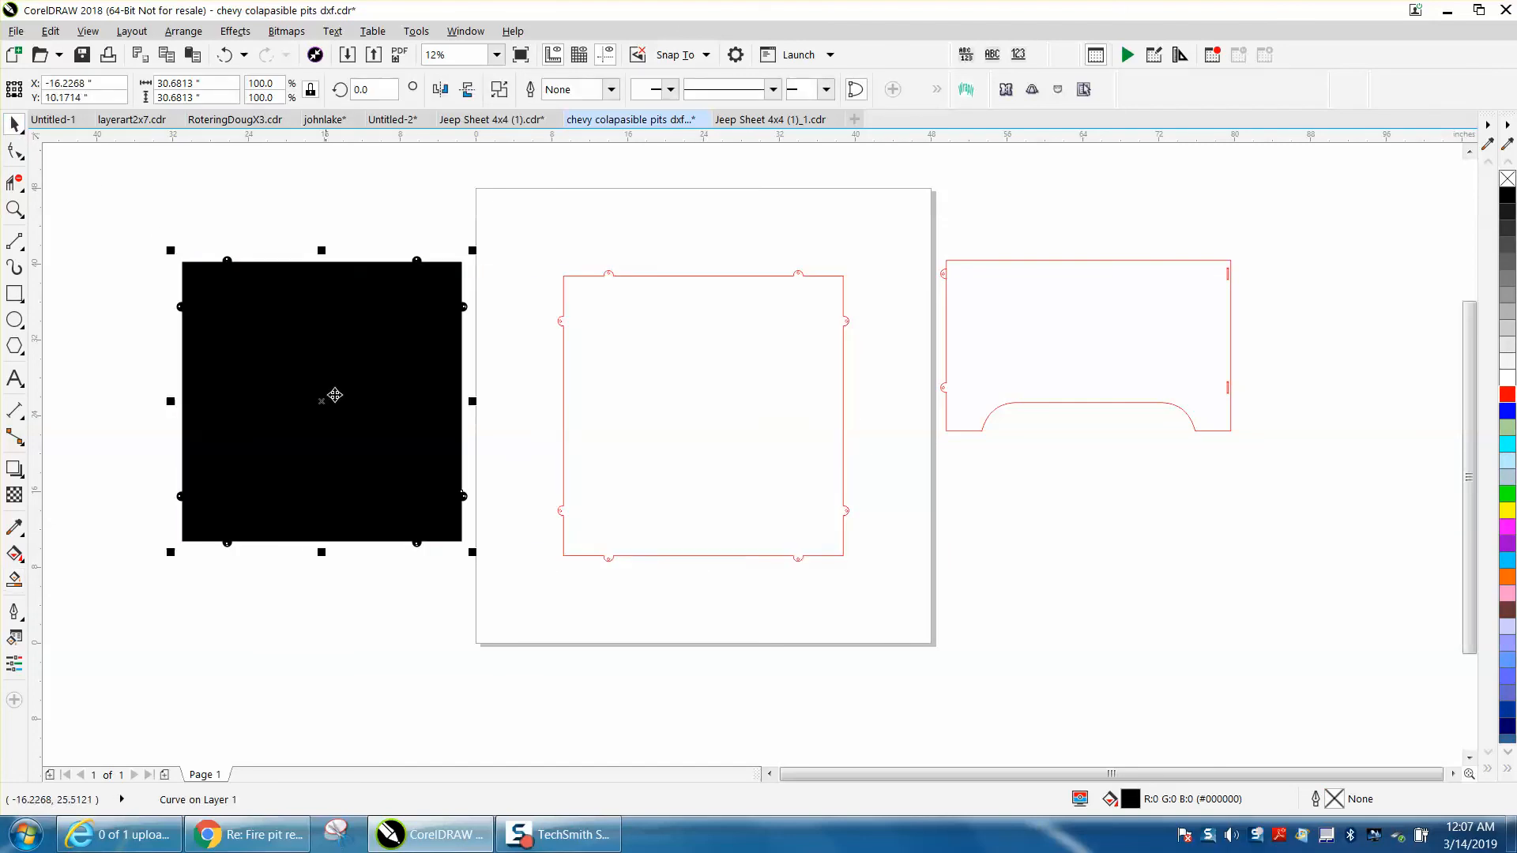
left_click(1506, 180)
right_click(1507, 394)
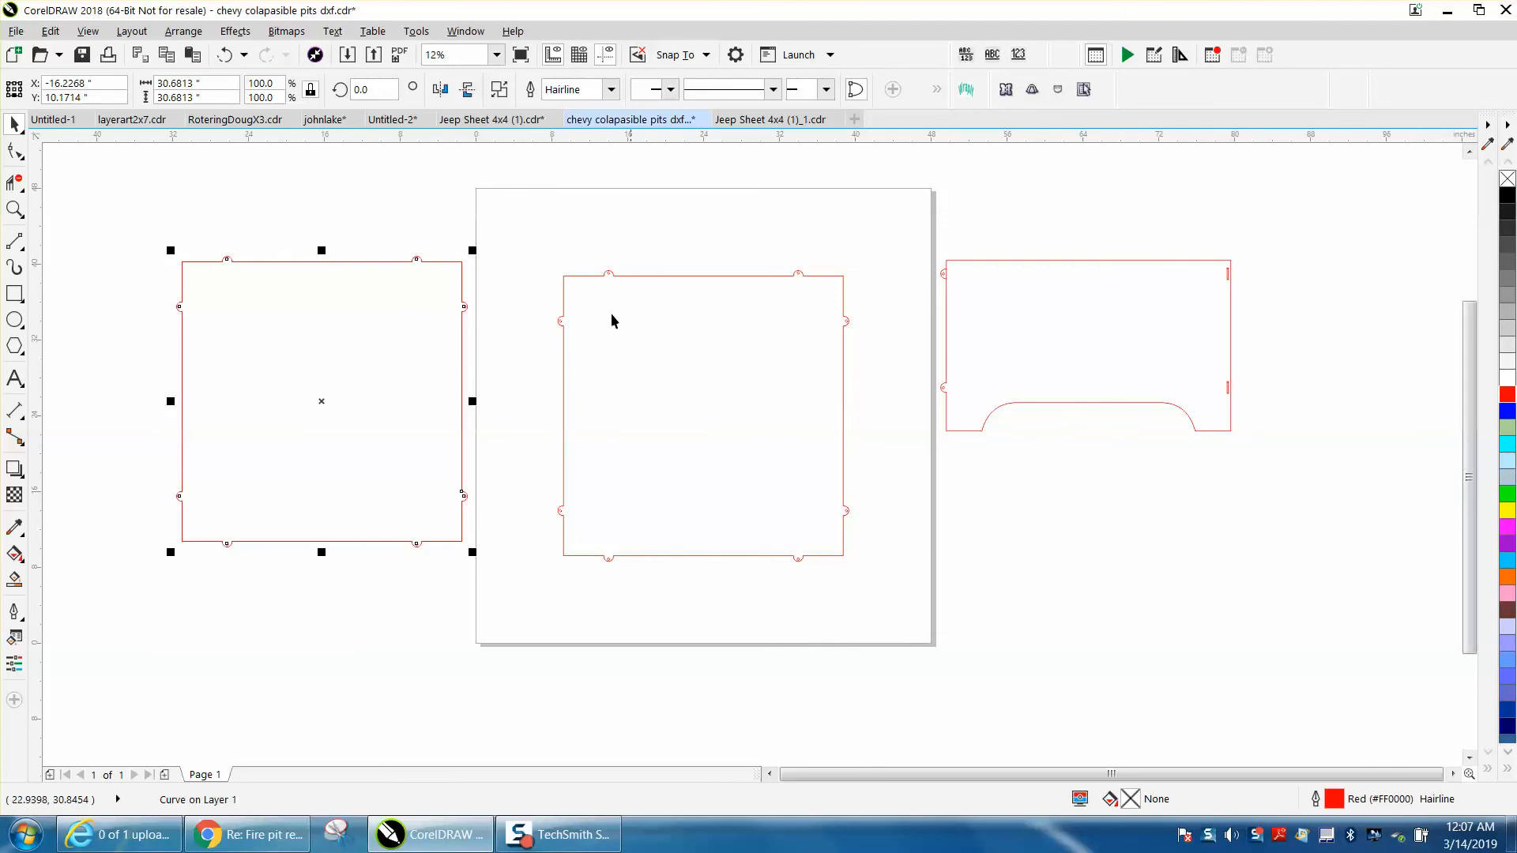
Delete the original line pieces from the page and center the new one-piece tabbed square on it
key("Delete")
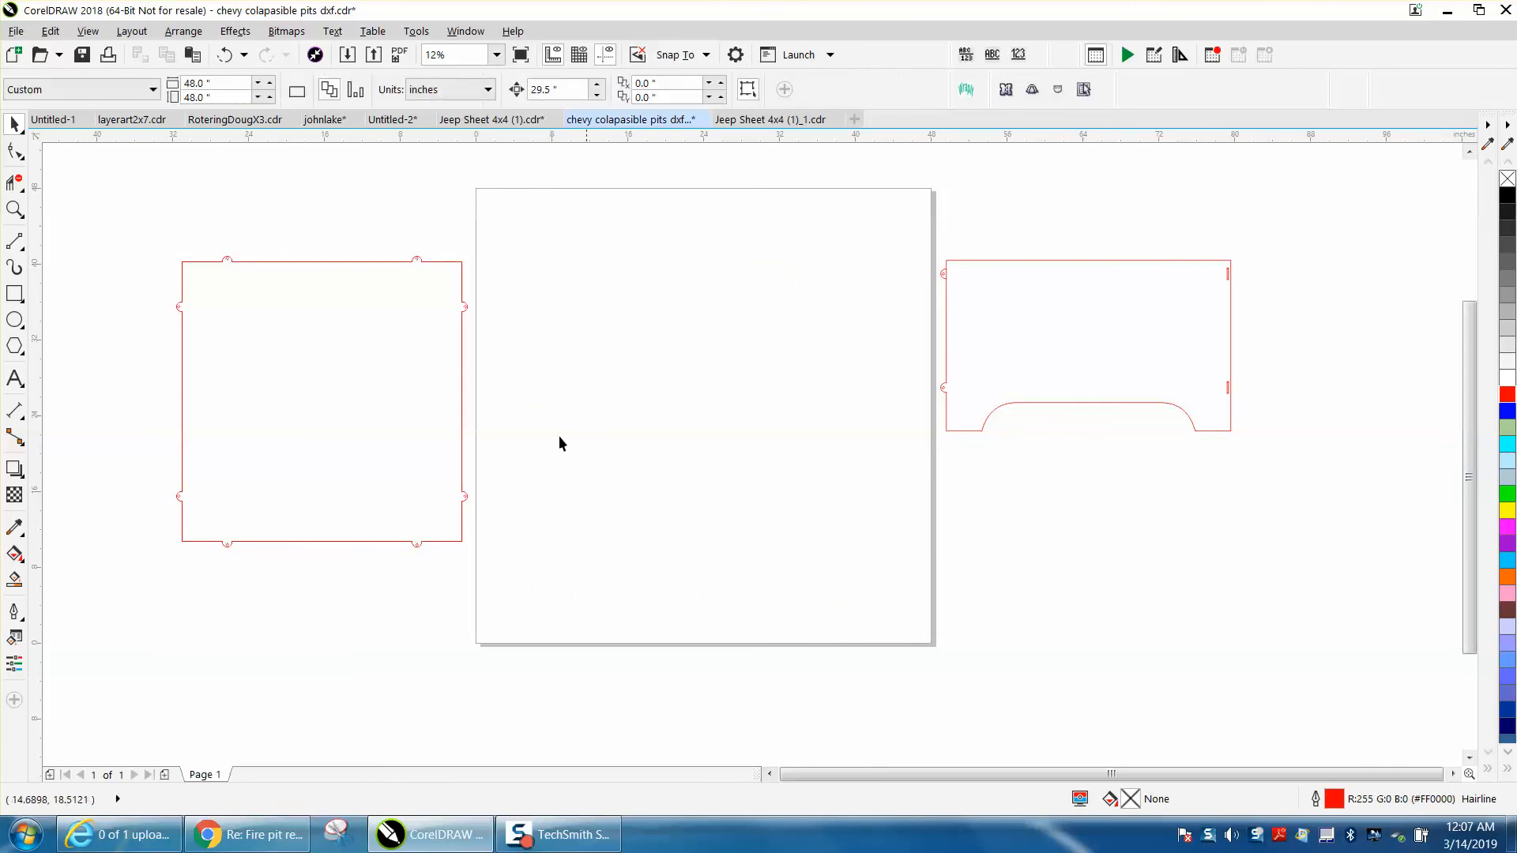
left_click(463, 365)
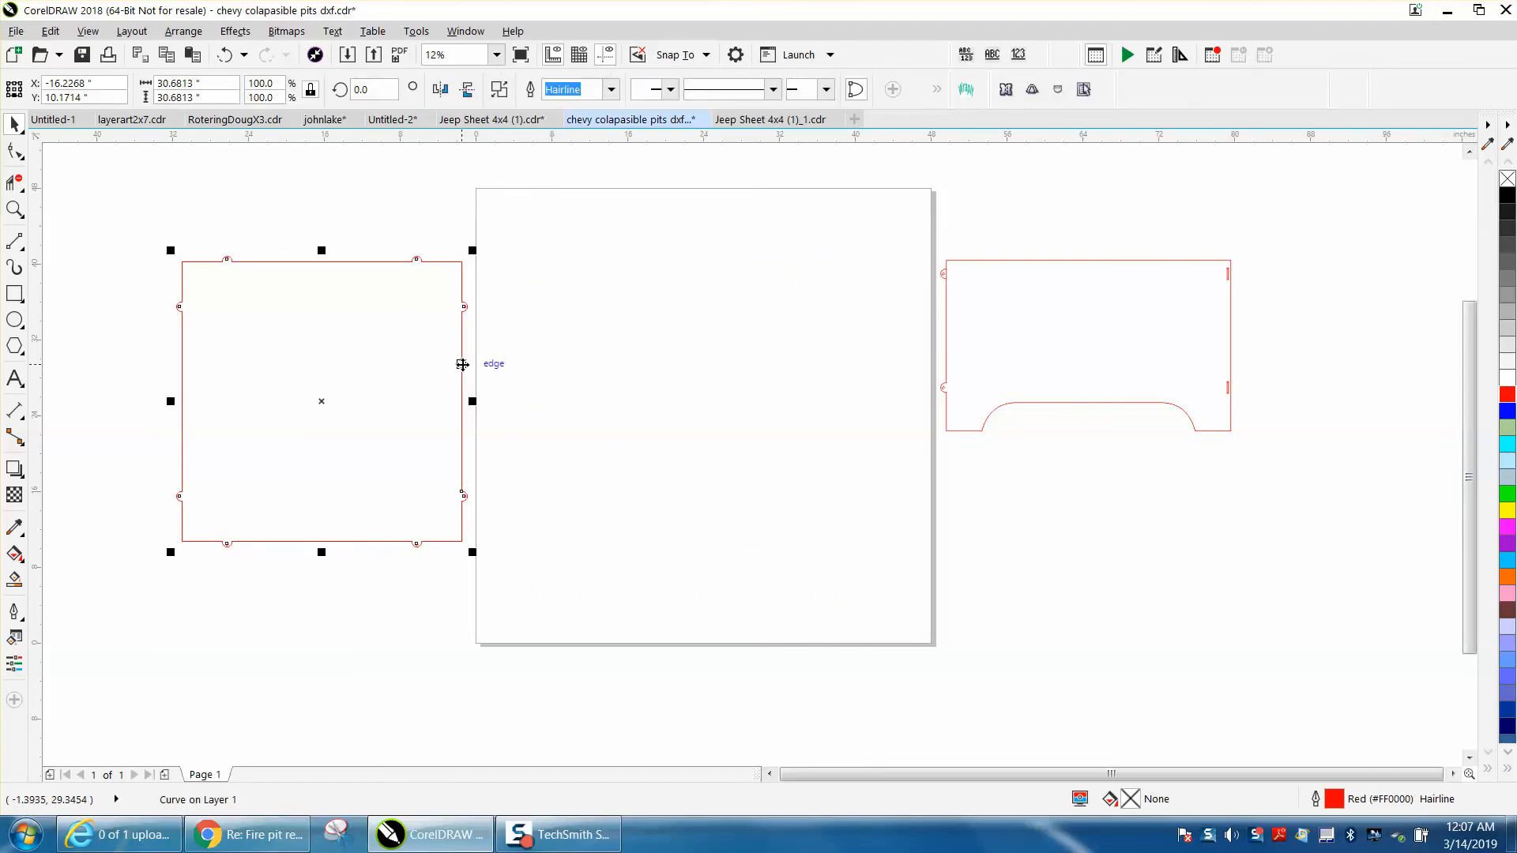
key("p")
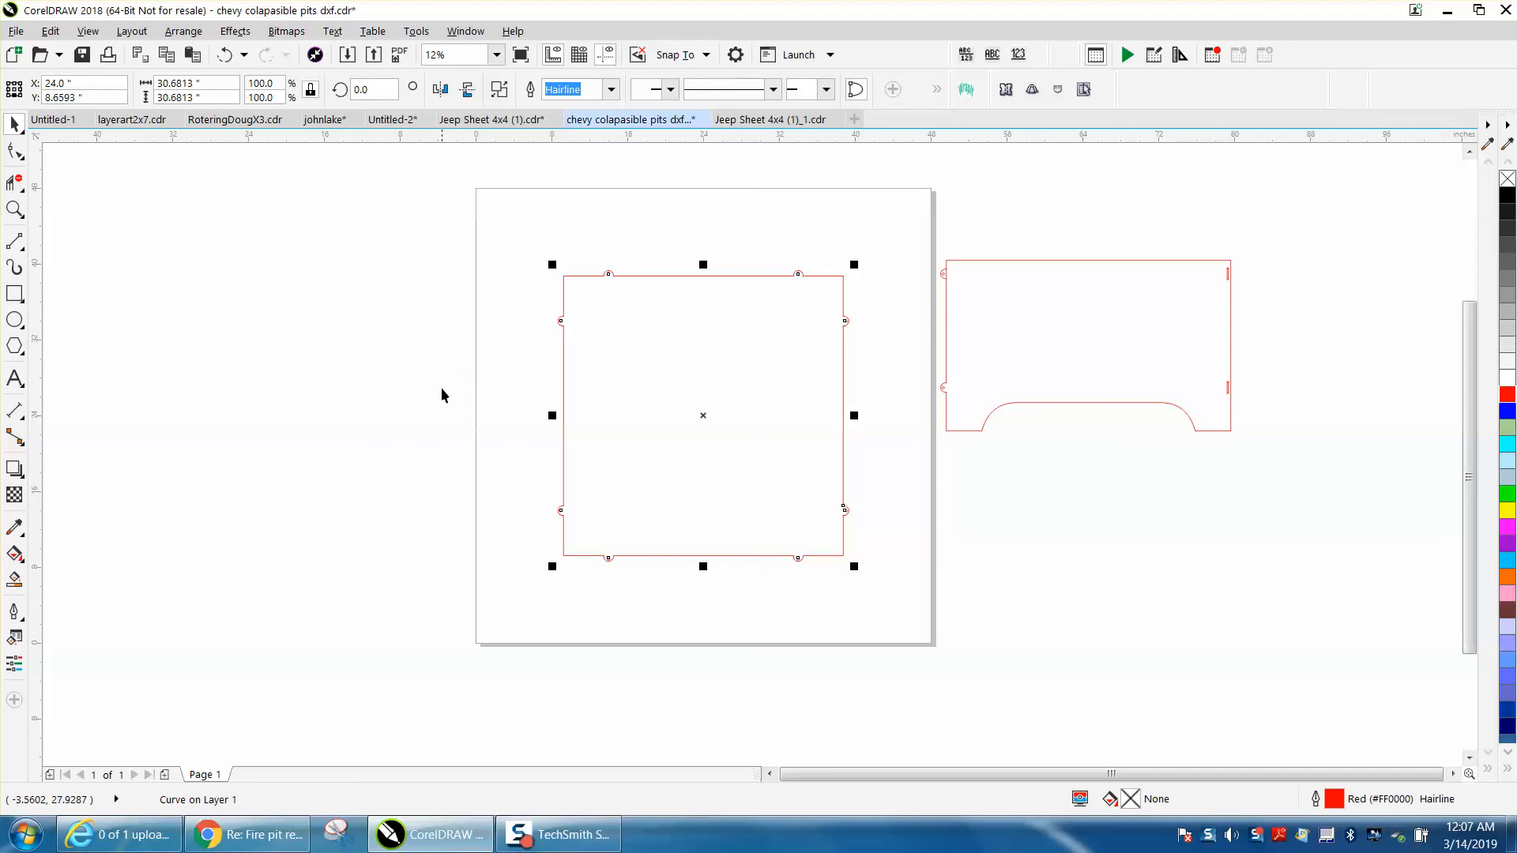